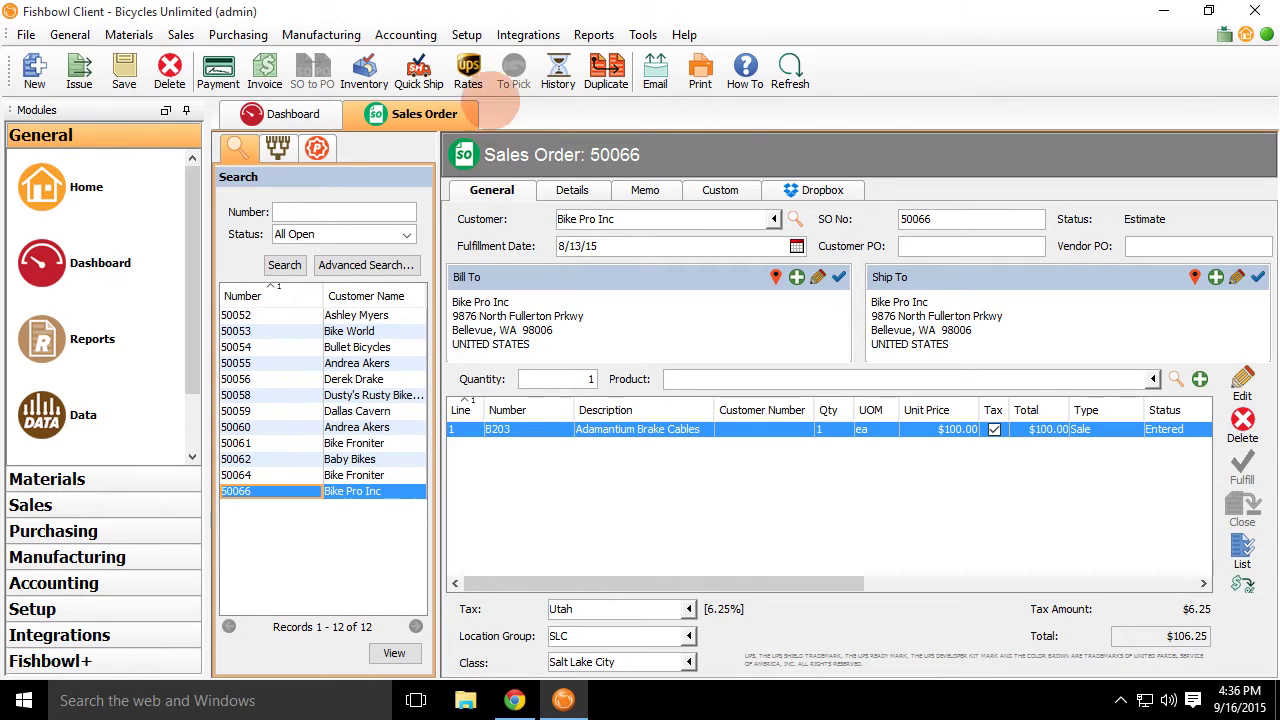
Open the USPS Web Tools APIs welcome page in a new Chrome tab, then return to Fishbowl.
left_click(514, 700)
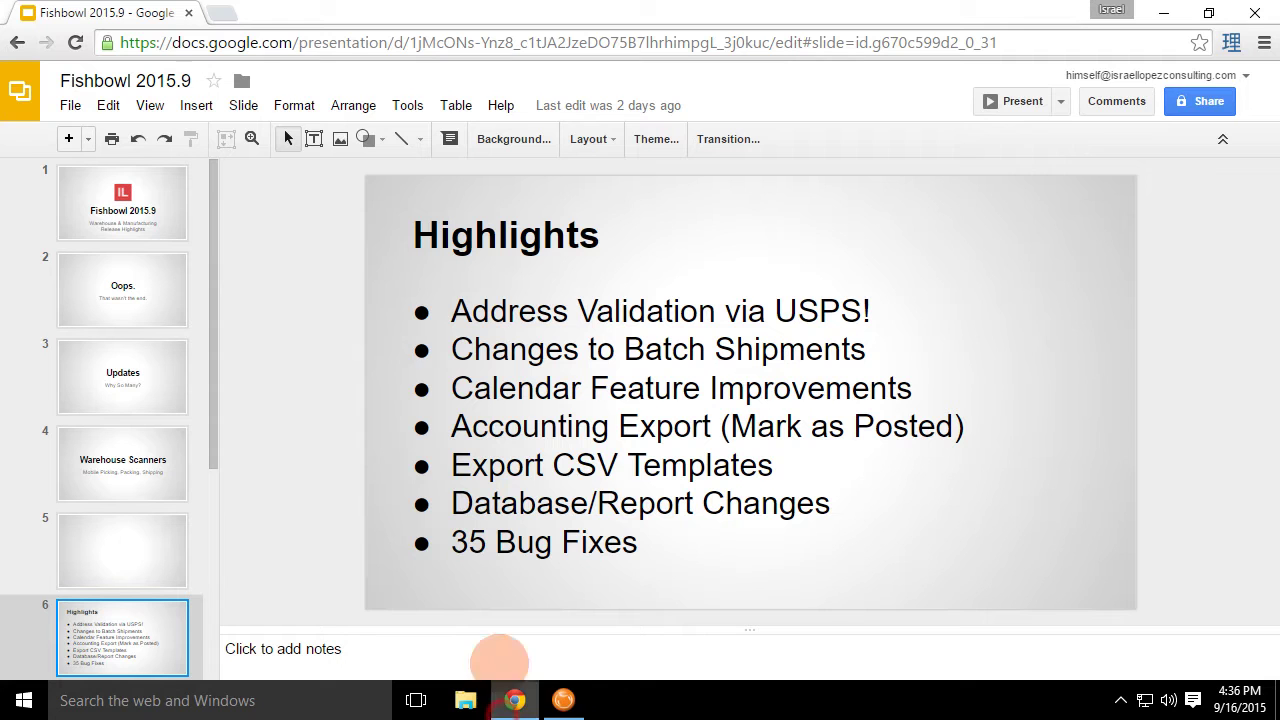
left_click(213, 18)
type("USPS")
key("Down")
key("Down")
key("Down")
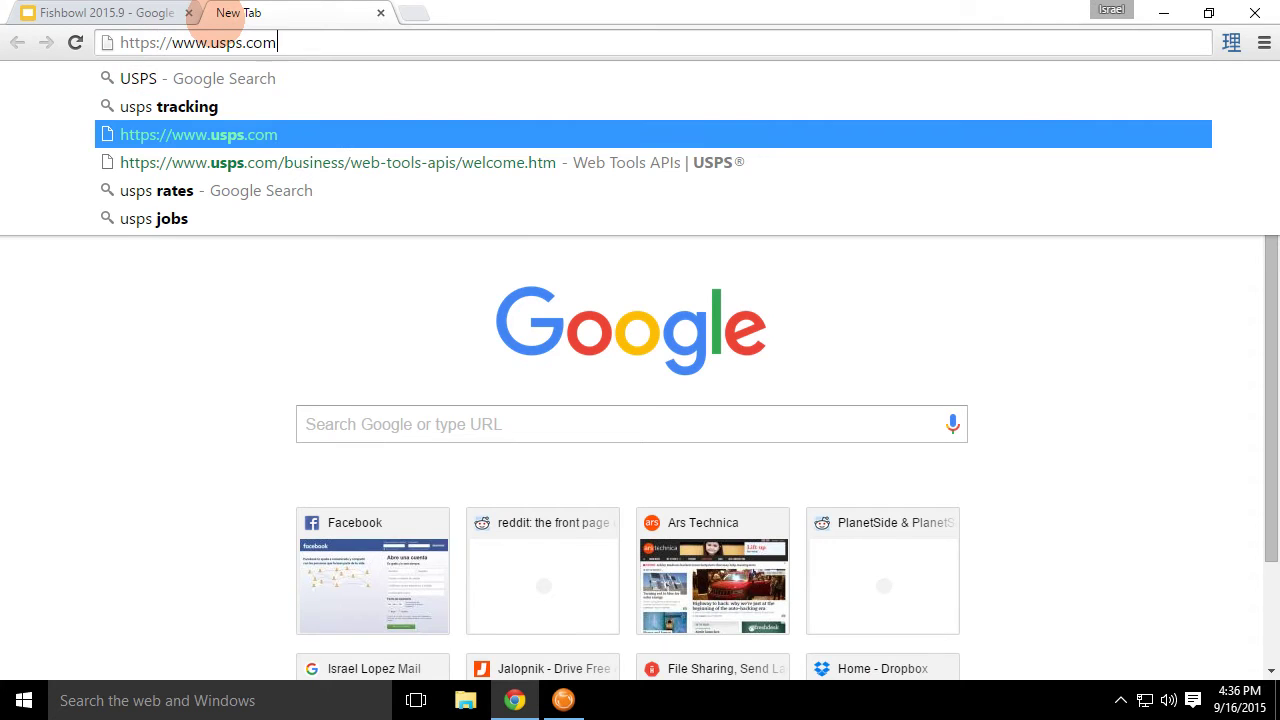
key("Return")
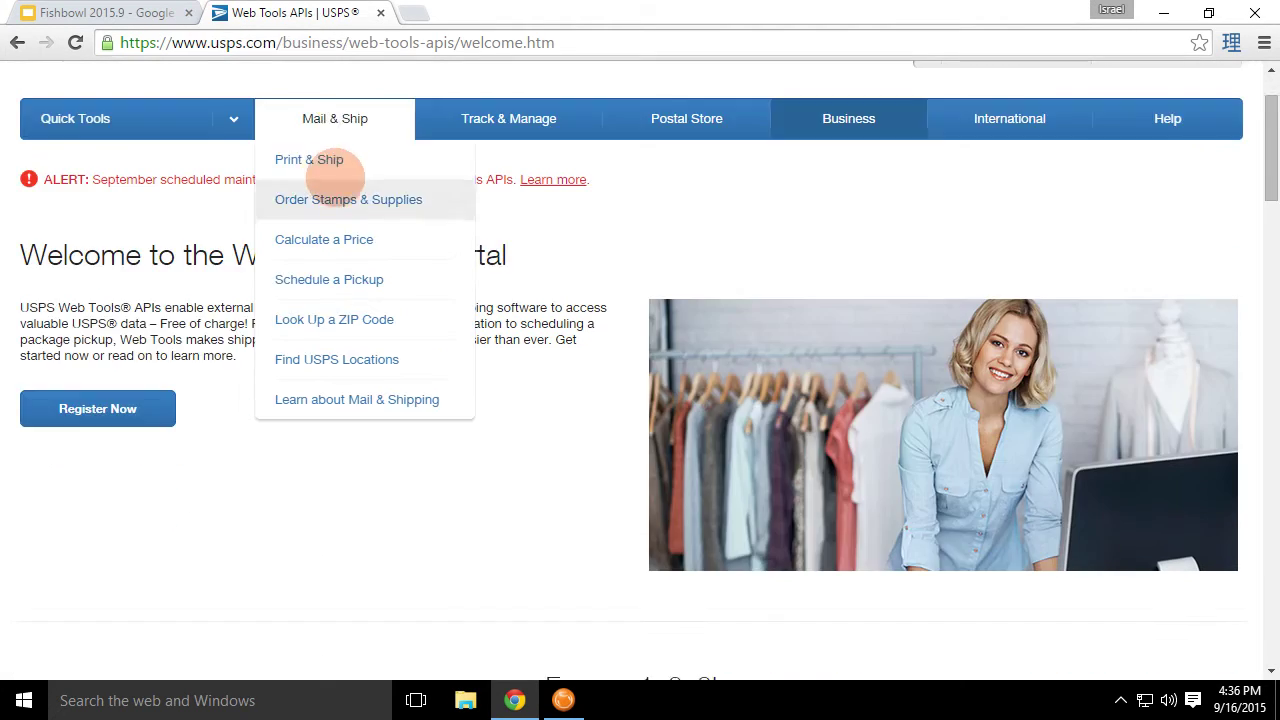
scroll(629, 320, "down", 3)
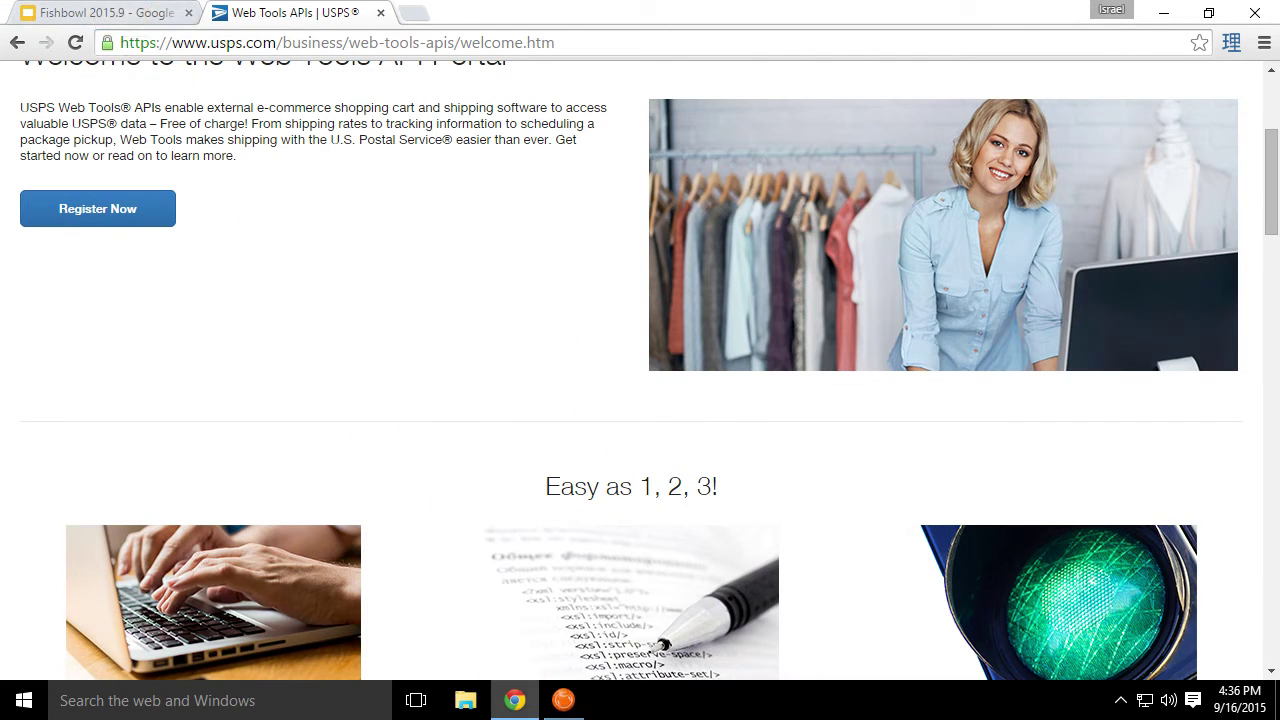
left_click(563, 700)
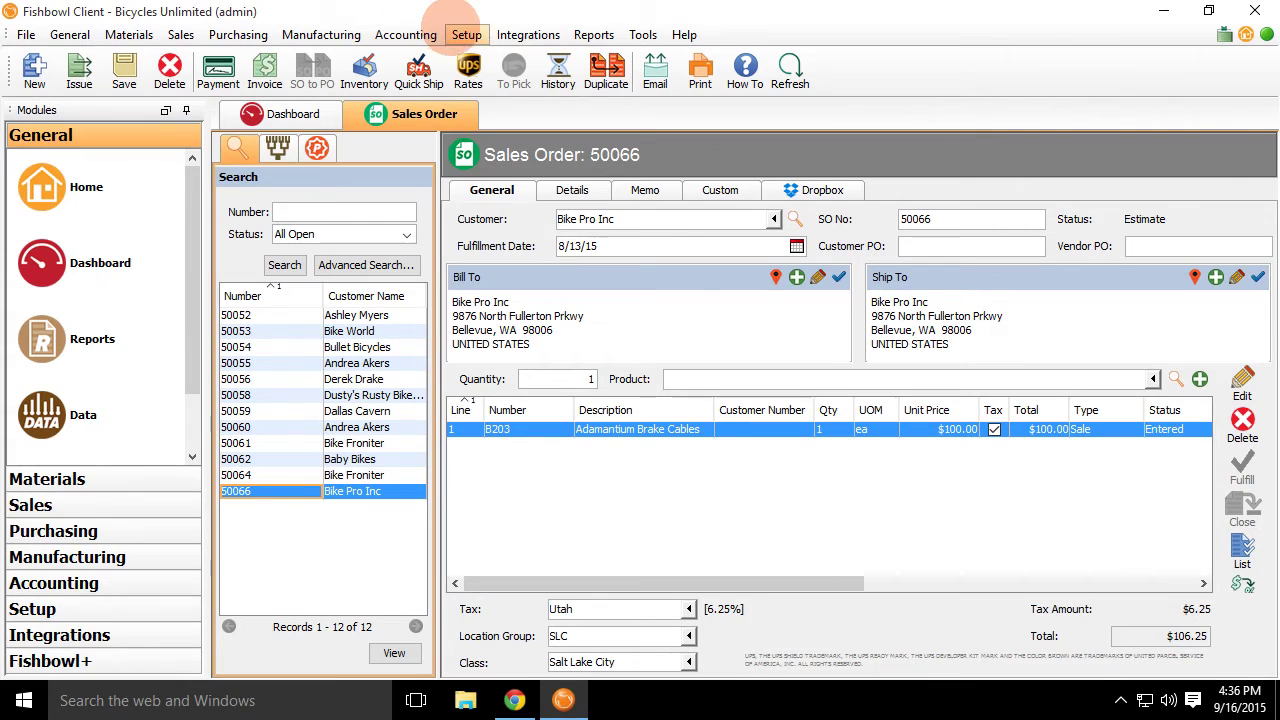
View Bicycles Unlimited's company details and the Address Validation USPS account option, cancelling unchanged.
left_click(466, 34)
left_click(560, 79)
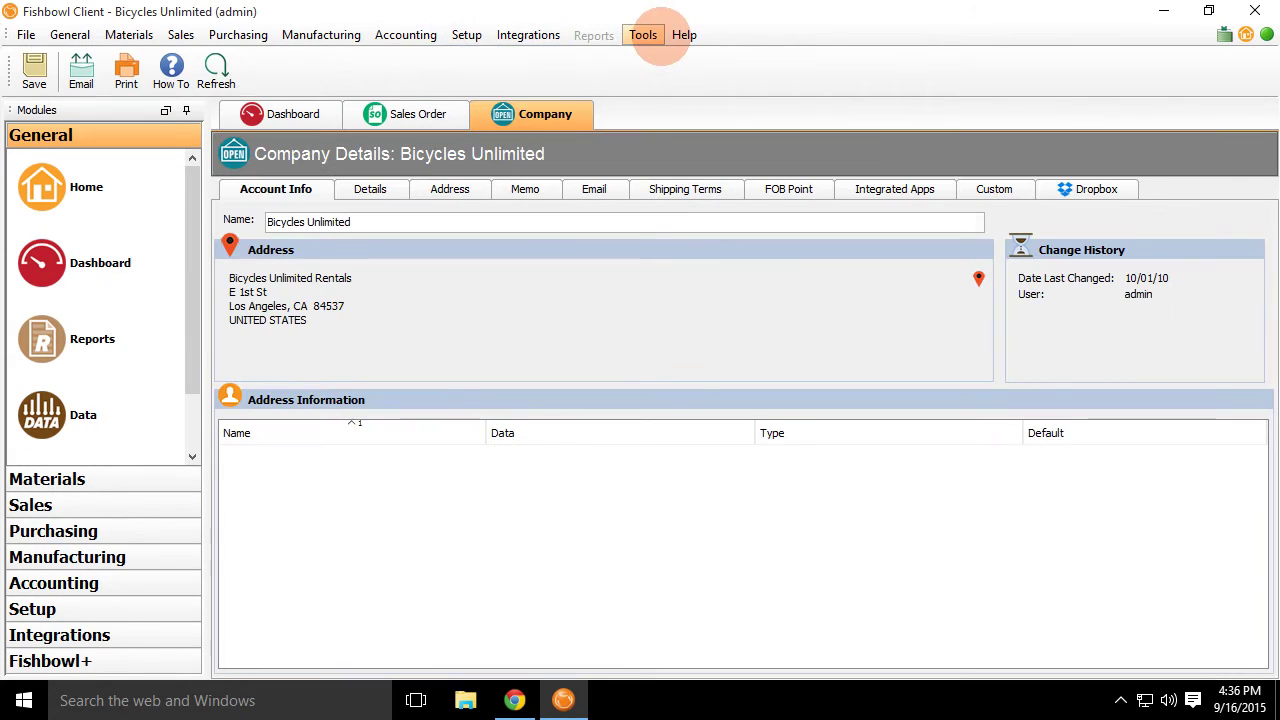
left_click(643, 34)
left_click(667, 57)
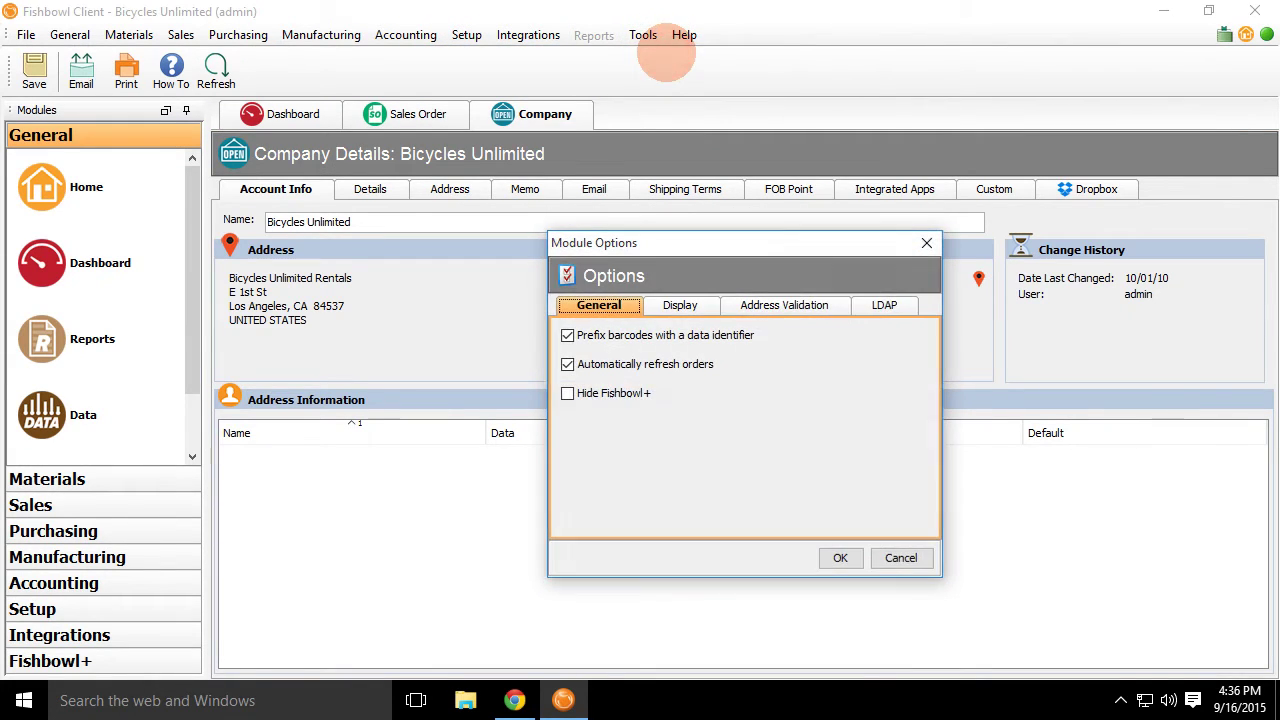
left_click(780, 305)
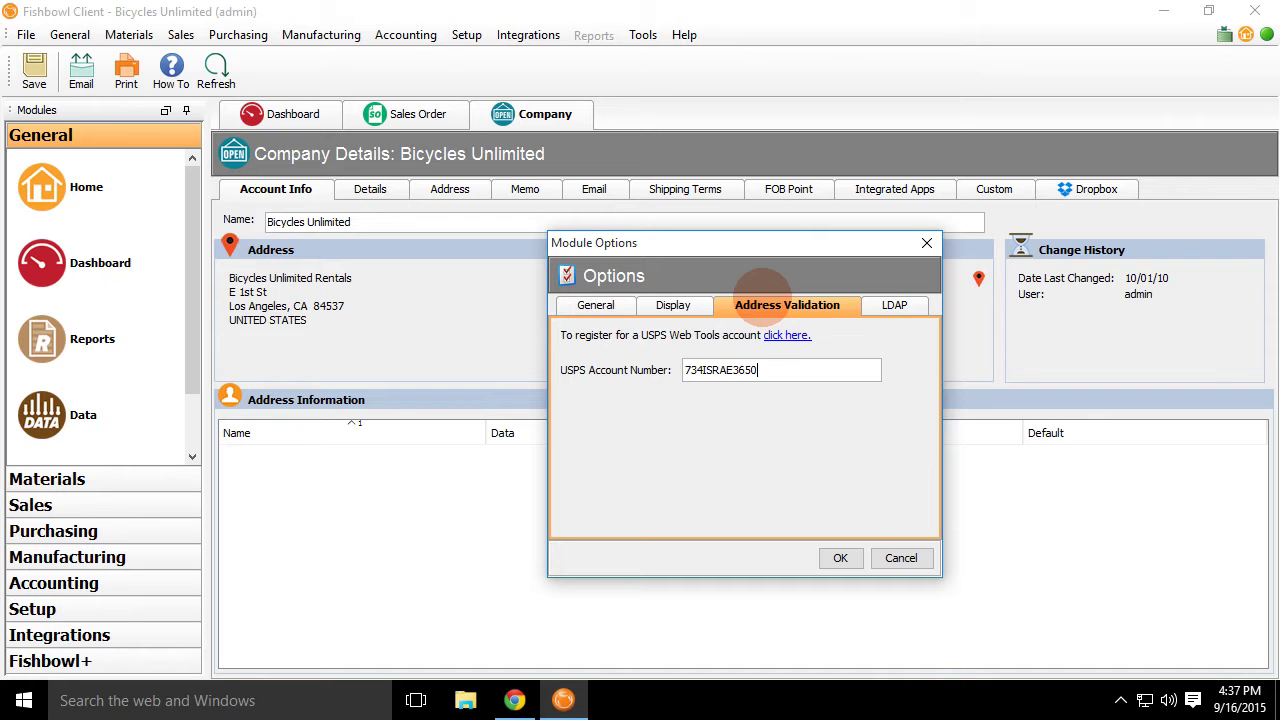
left_click(900, 557)
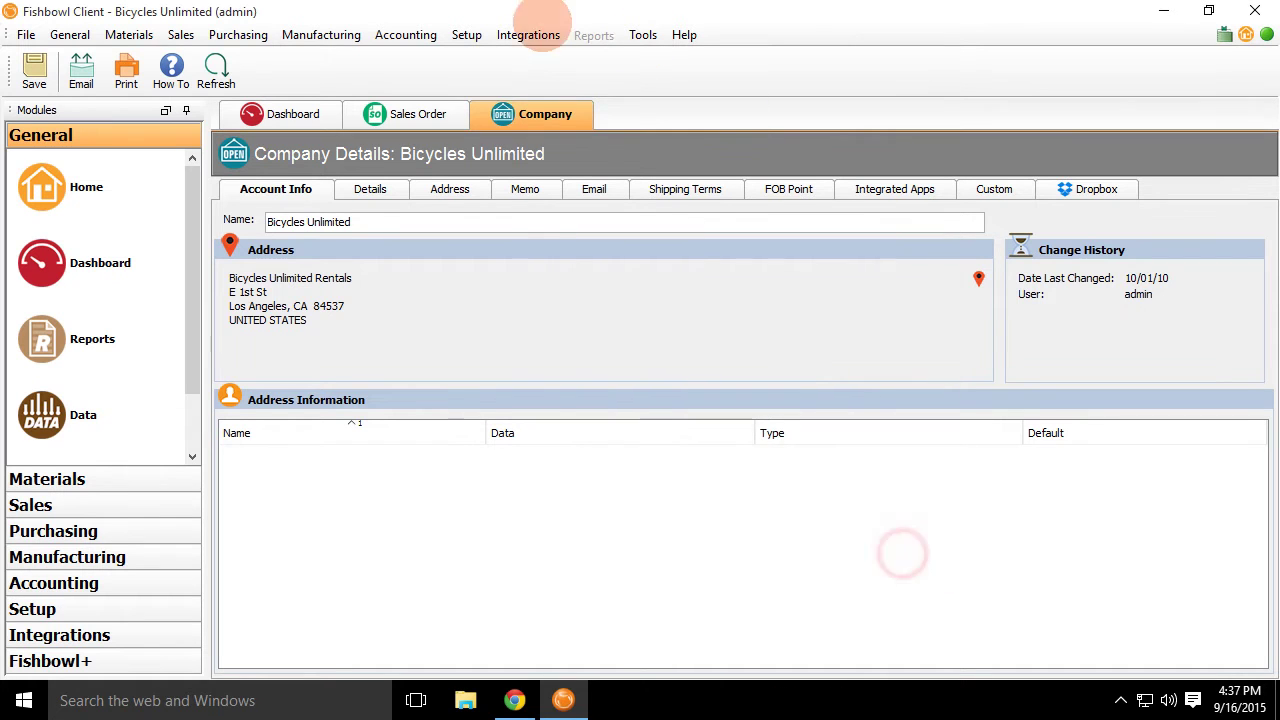
left_click(380, 122)
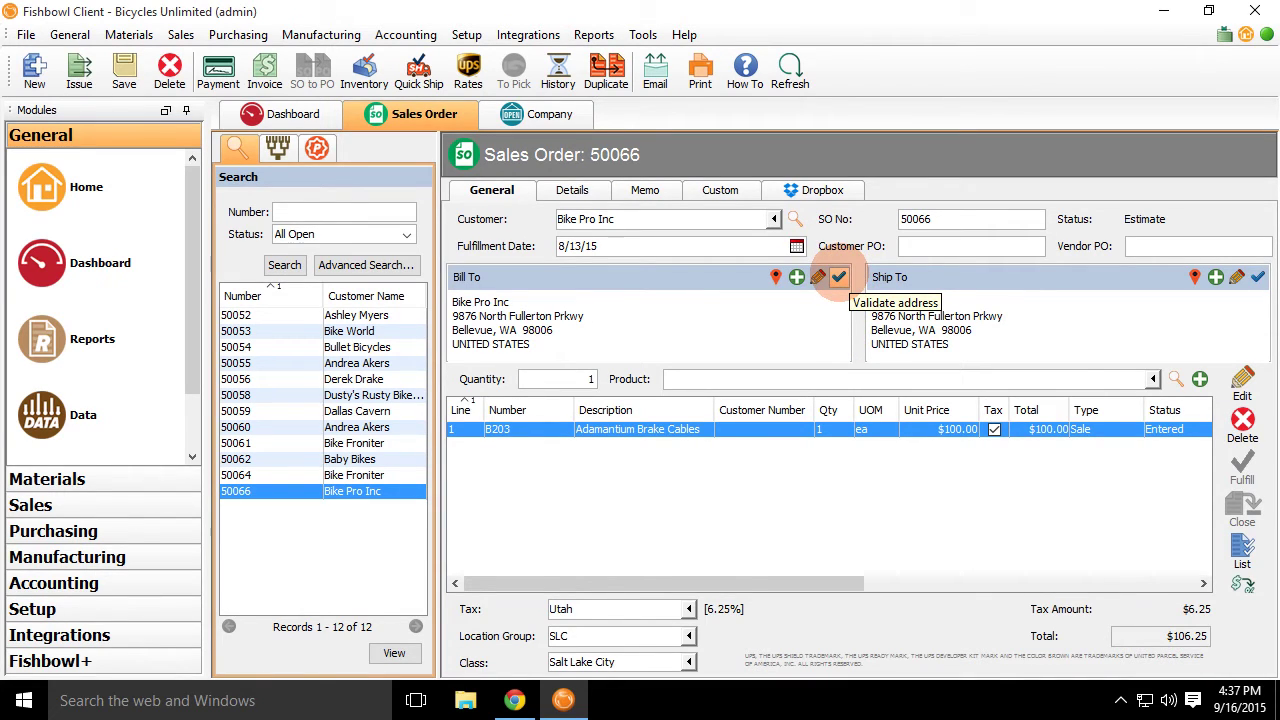
Browse sales orders 50064 to 50059 and USPS-check Dallas Cavern's ship-to and bill-to addresses, both not found.
left_click(382, 475)
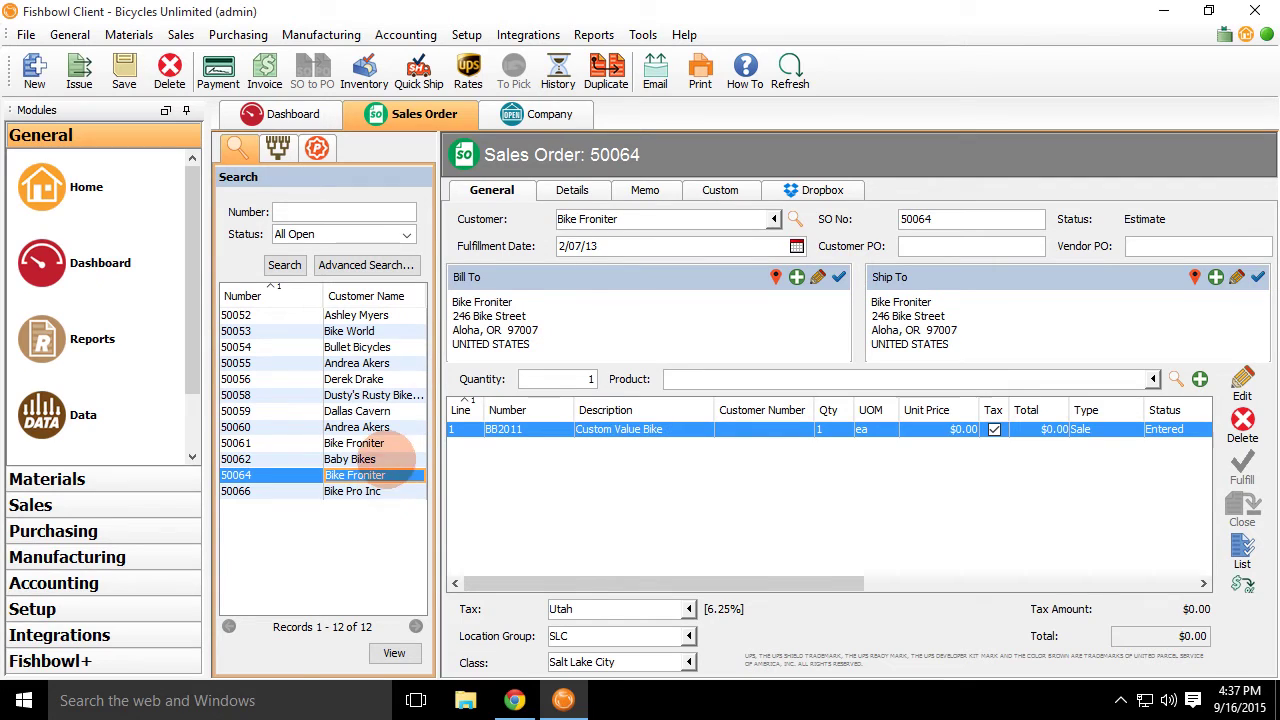
left_click(386, 459)
left_click(388, 443)
left_click(391, 427)
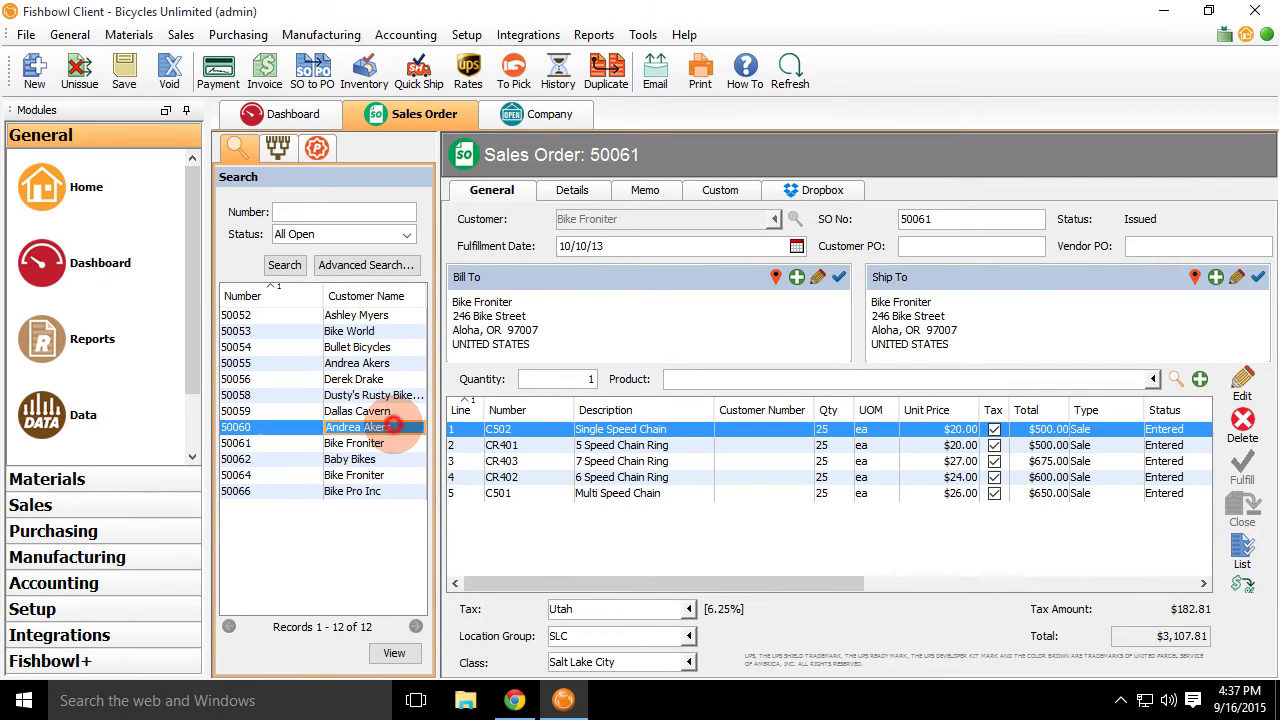
left_click(394, 411)
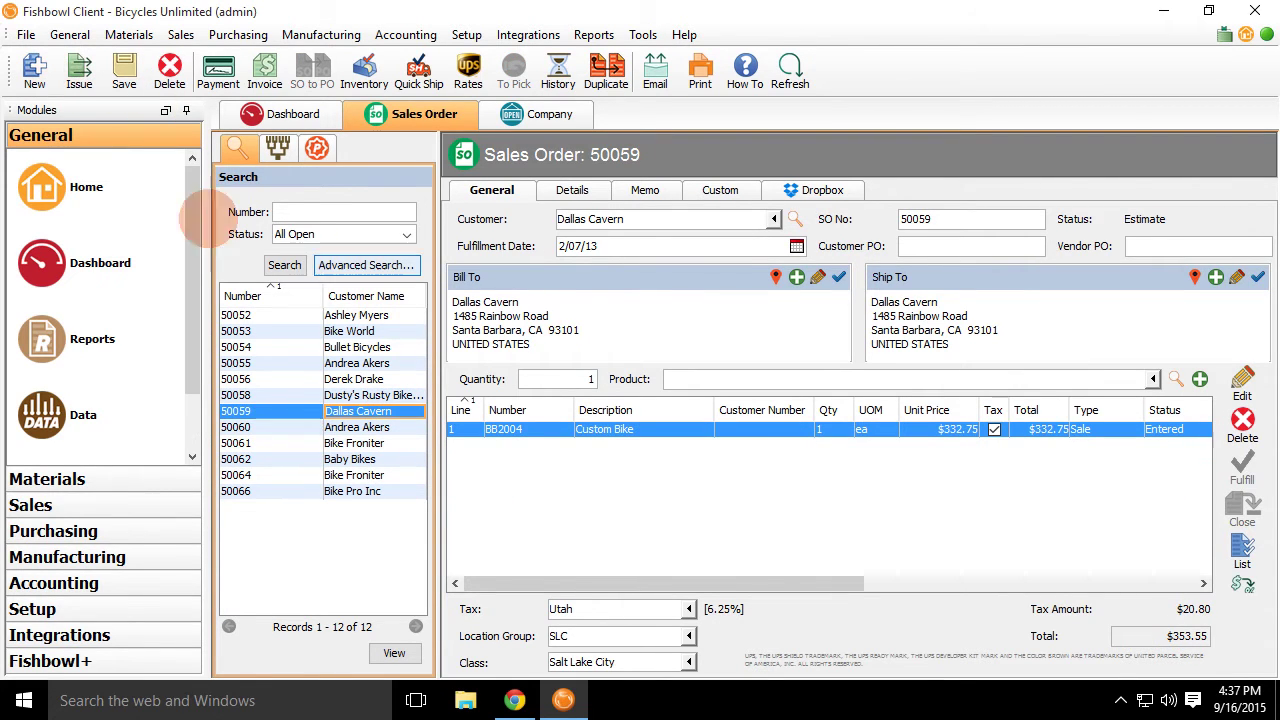
left_click(1257, 277)
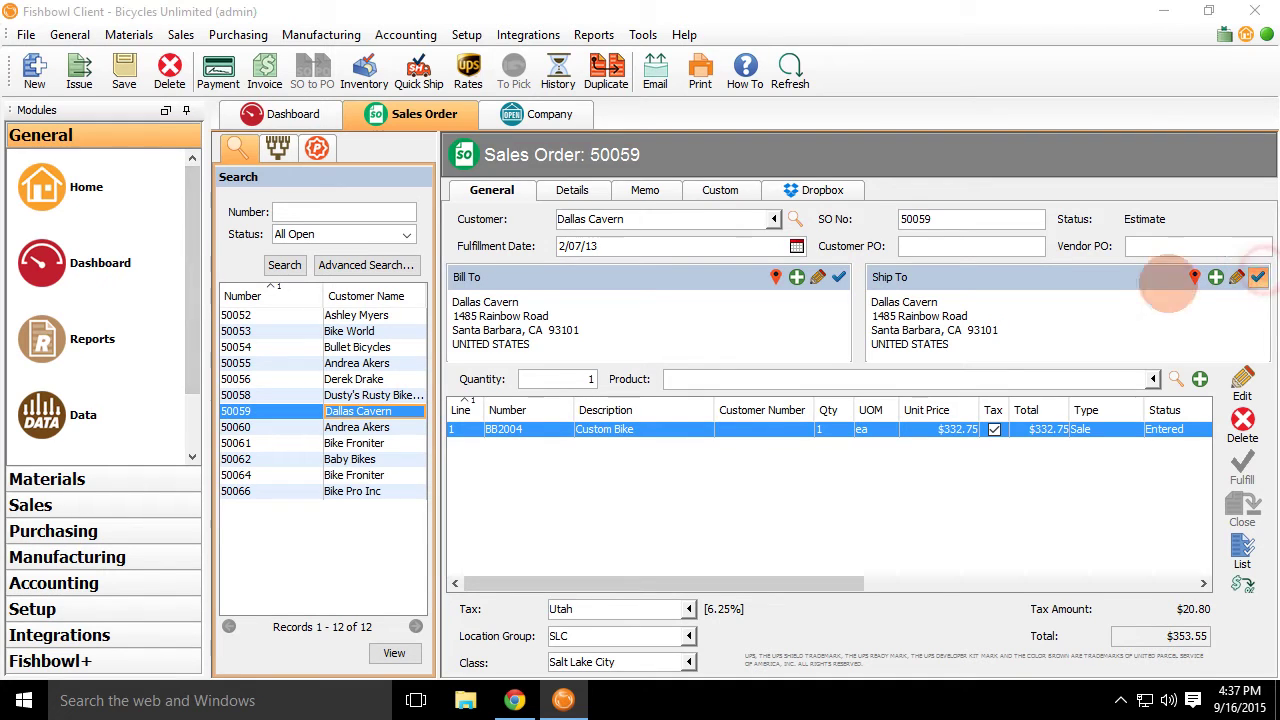
left_click(817, 201)
left_click(838, 277)
left_click(830, 199)
Create new sales order 50069 and set its customer by name.
left_click(30, 80)
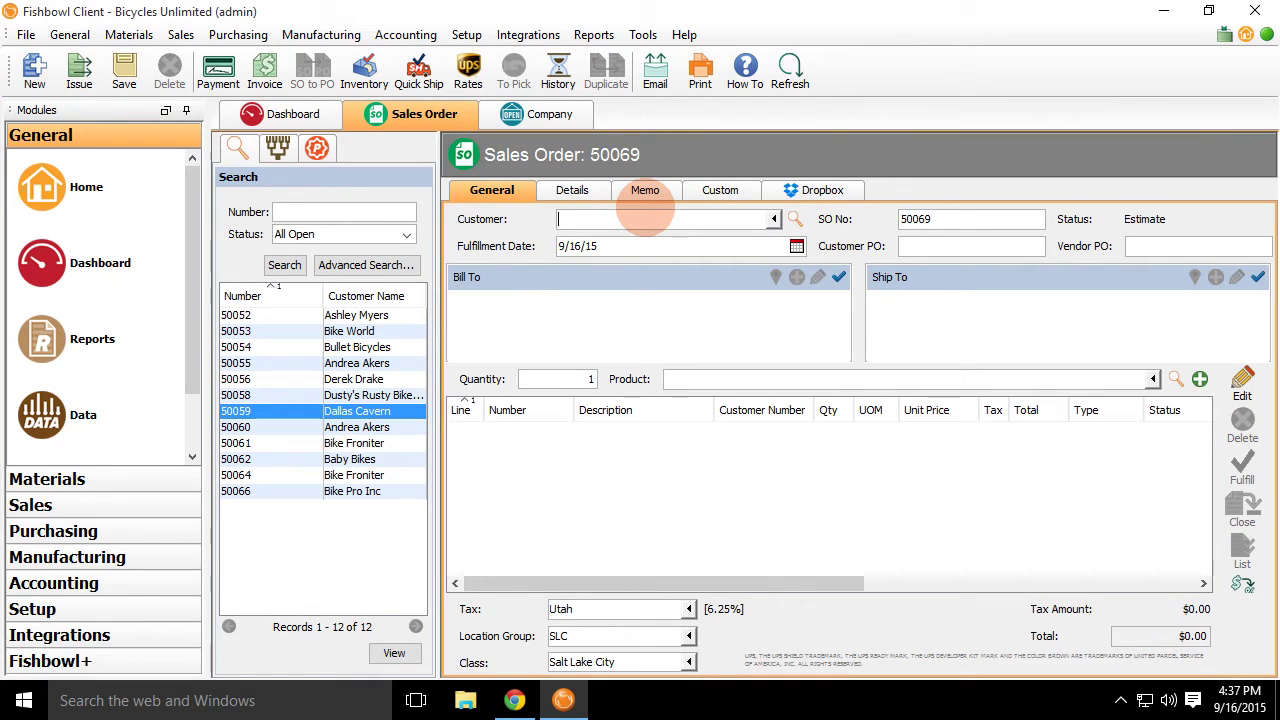
key("Tab")
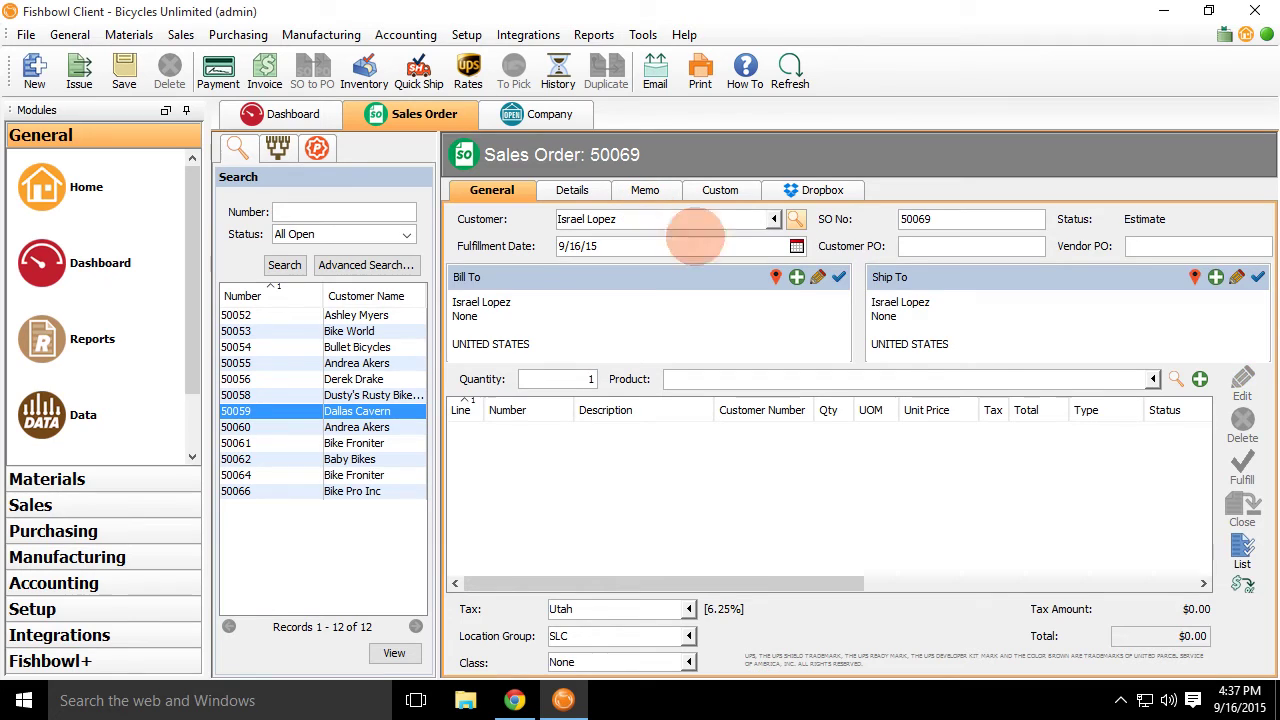
Enter the customer's street, city and CA state as order 50069's ship-to address.
left_click(1236, 277)
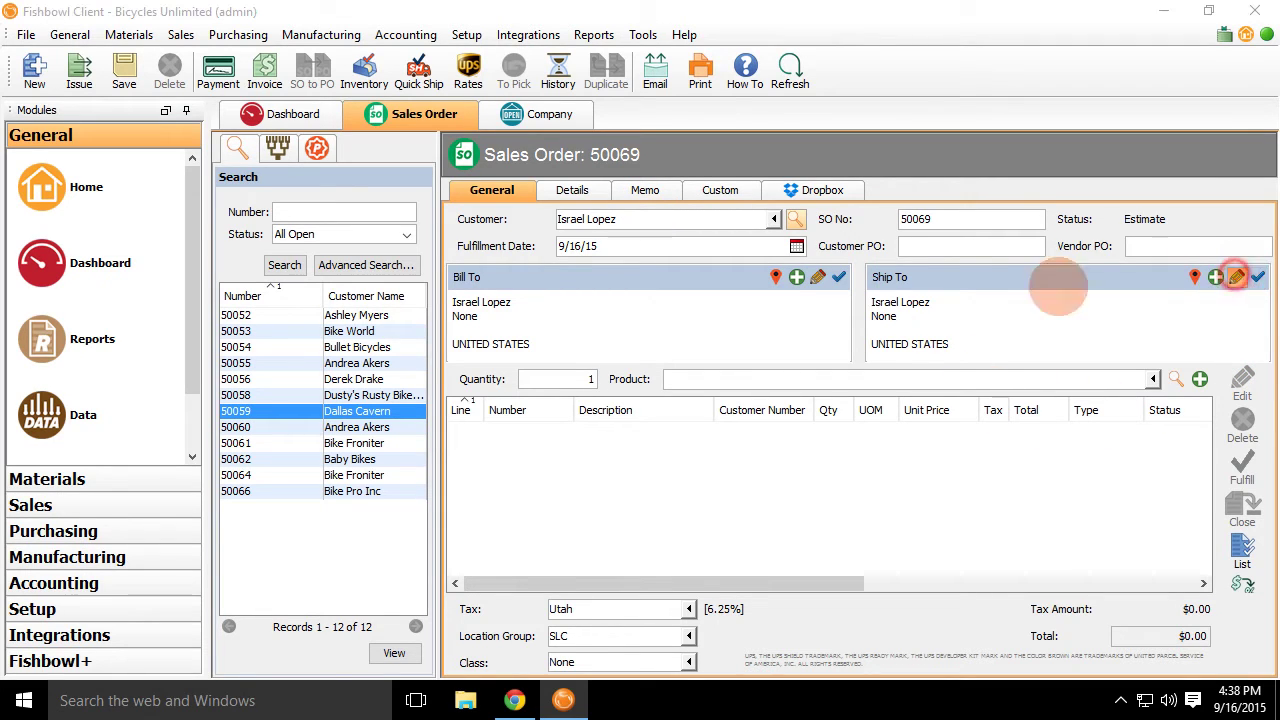
left_click(984, 311)
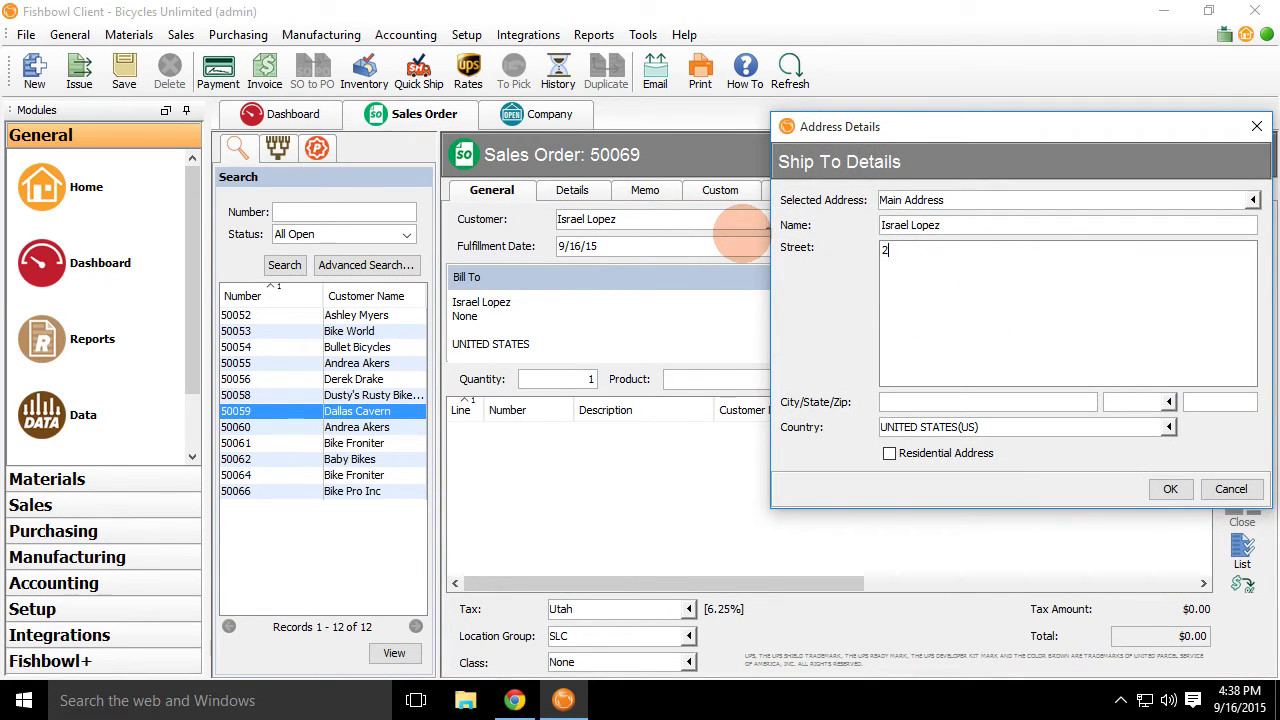
key("Tab")
type("Misvion V")
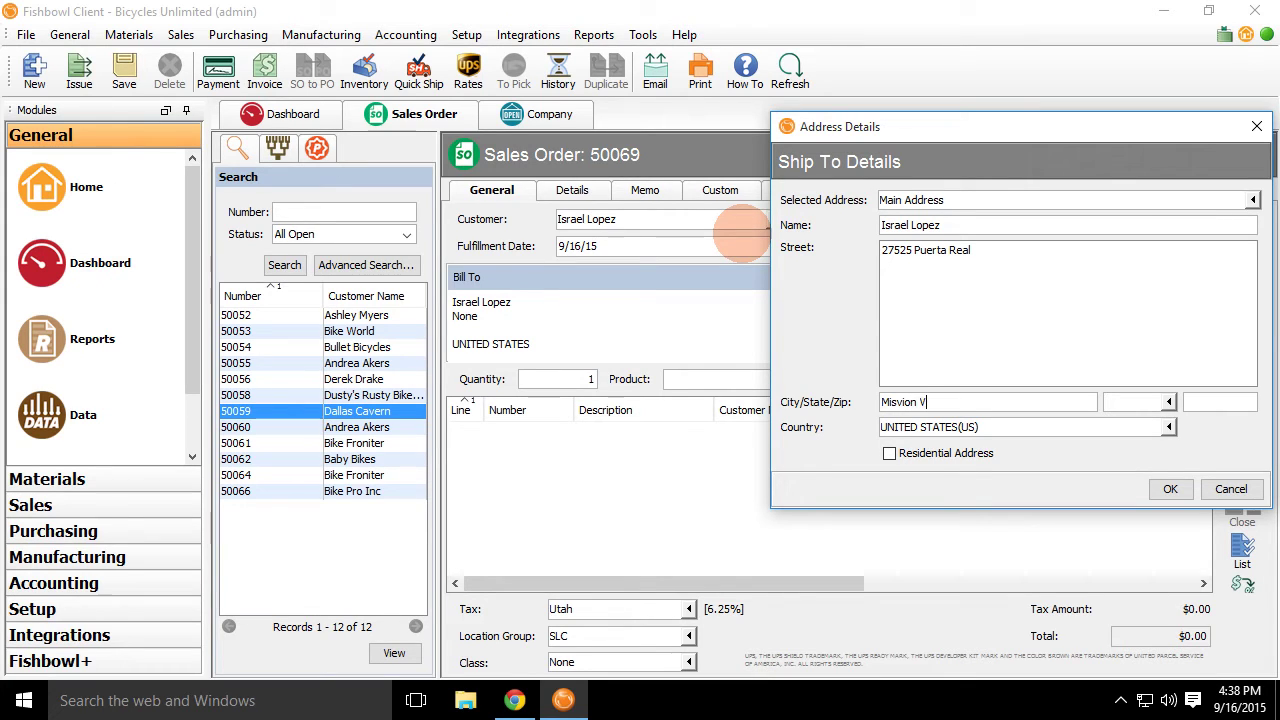
type("iejo")
key("Tab")
type("ca")
key("Tab")
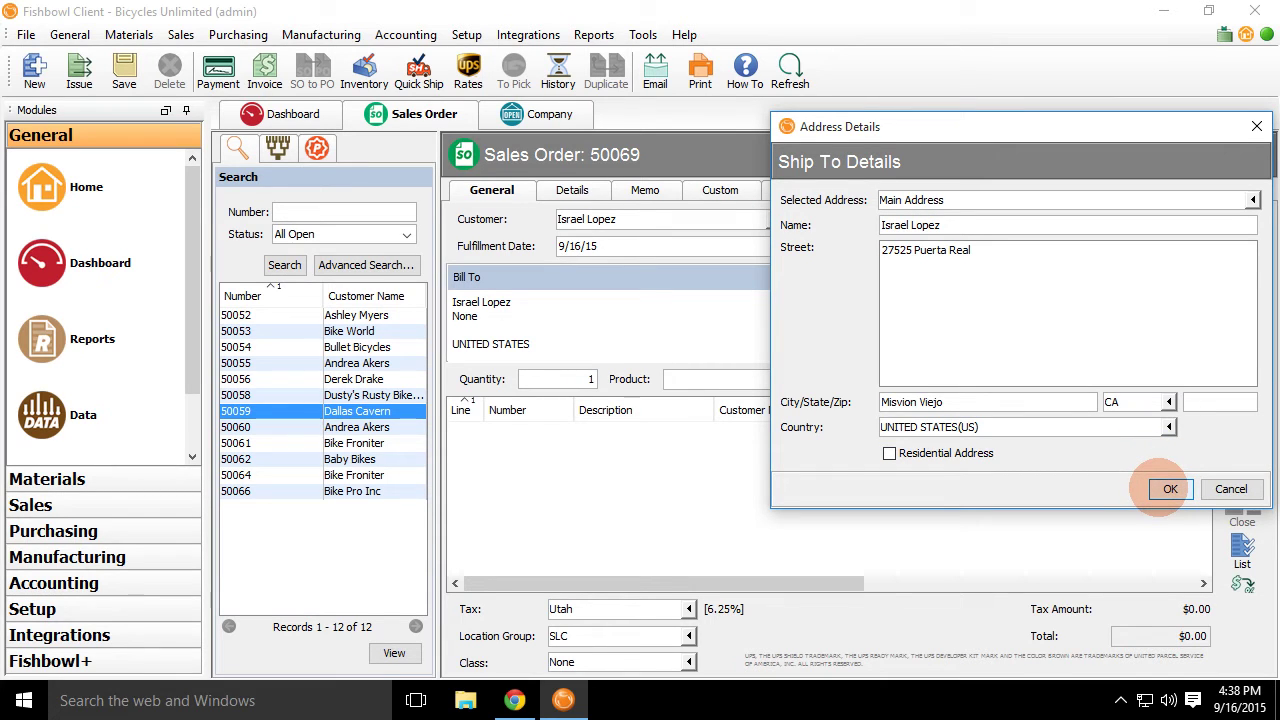
left_click(1170, 489)
Validate the ship-to address, fix the misspelled city after the Invalid City error, and revalidate.
left_click(1258, 277)
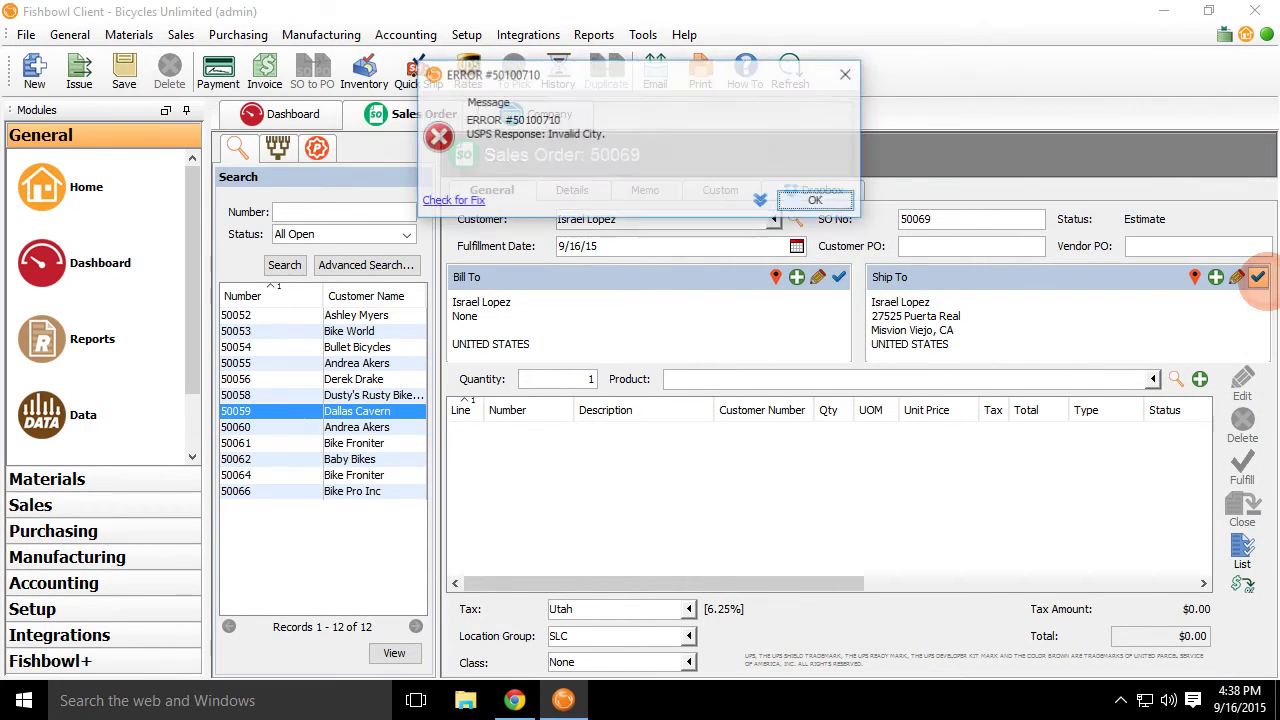
left_click(814, 199)
left_click(1238, 276)
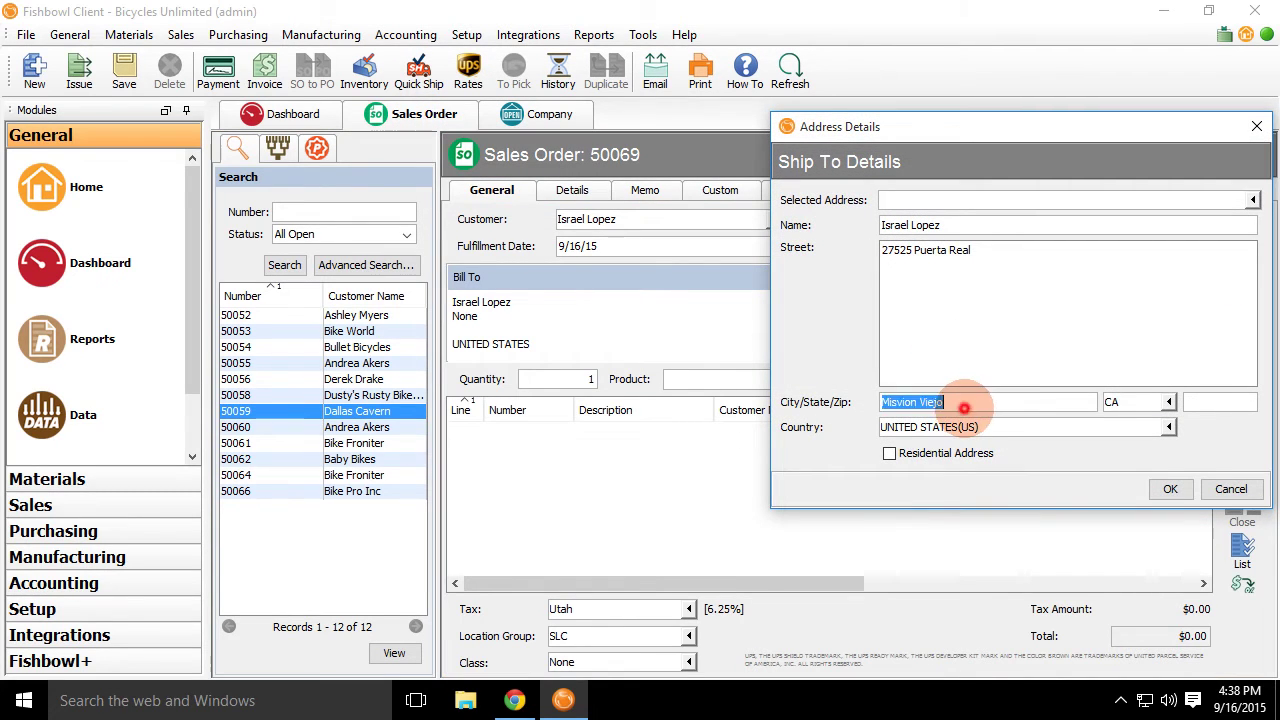
left_click(964, 408)
triple_click(1075, 401)
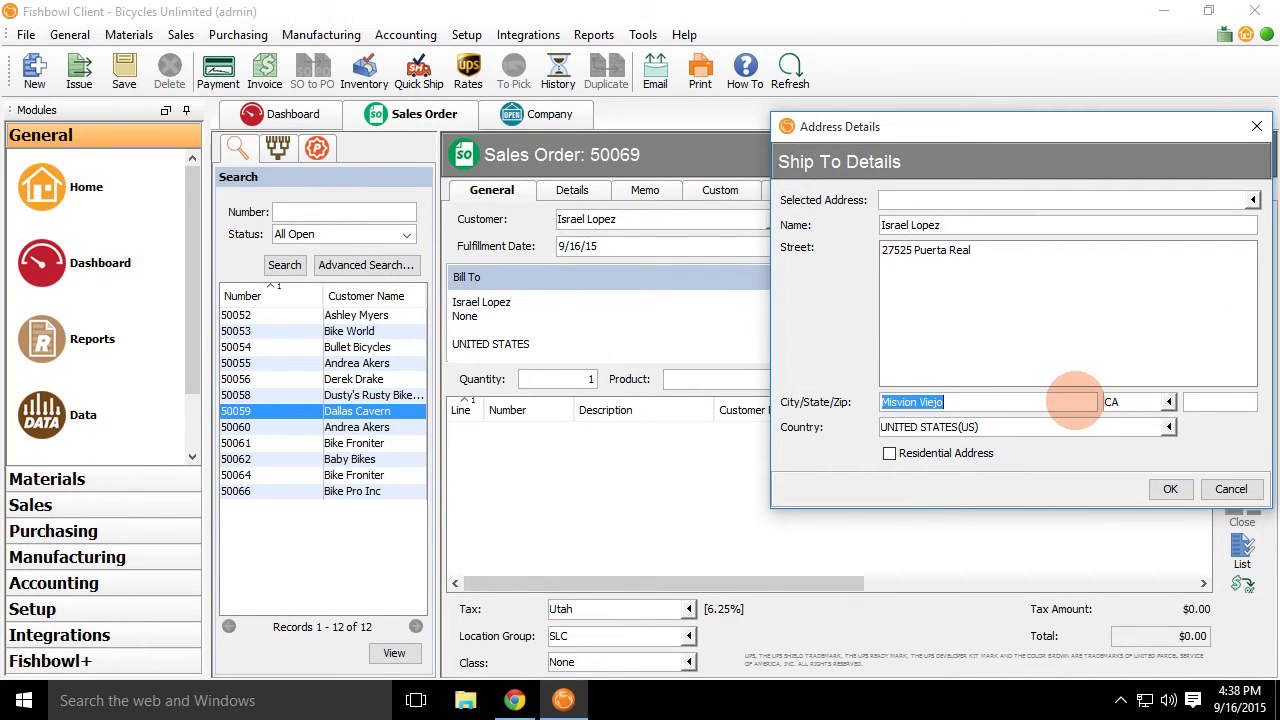
type("Mission ")
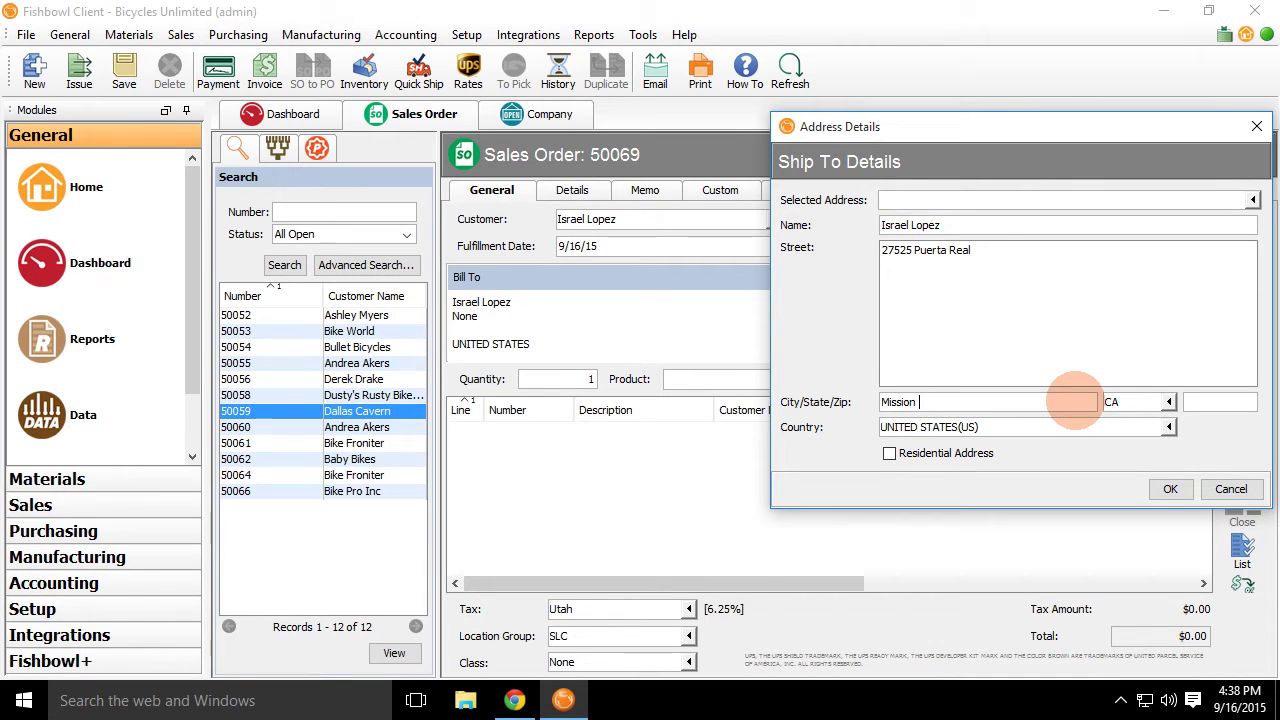
type("Viej")
left_click(1160, 488)
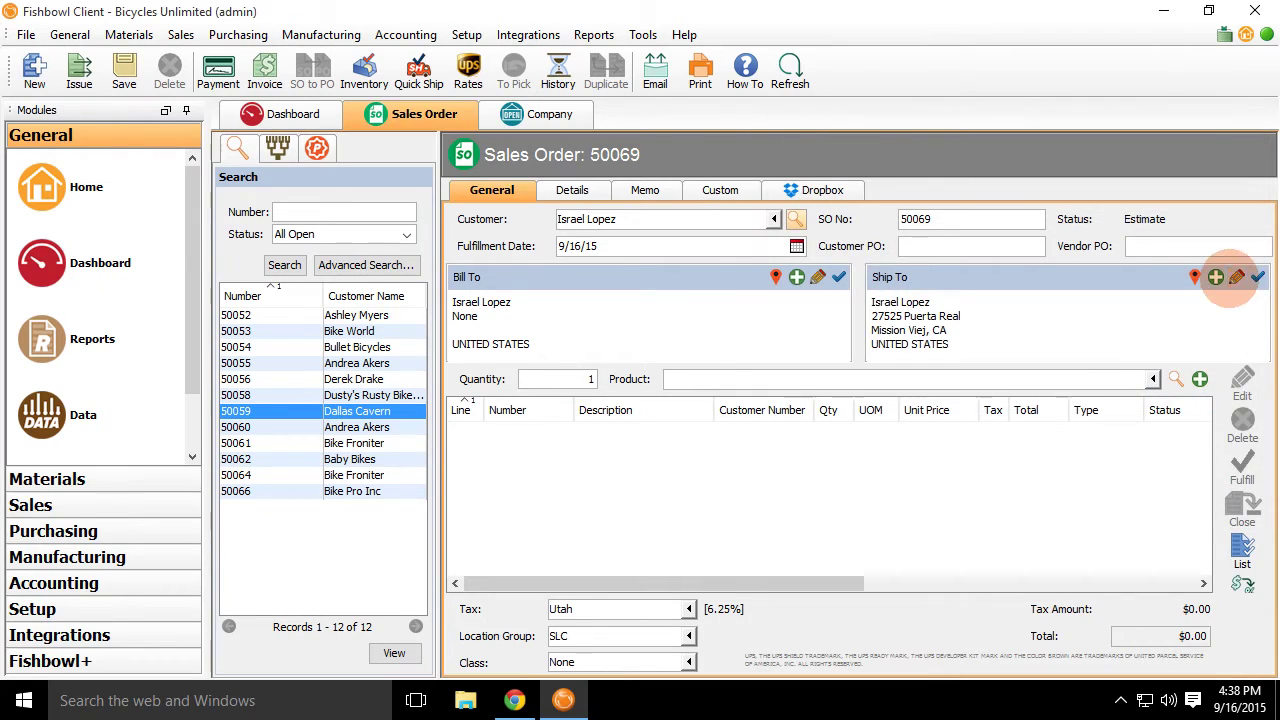
left_click(1257, 277)
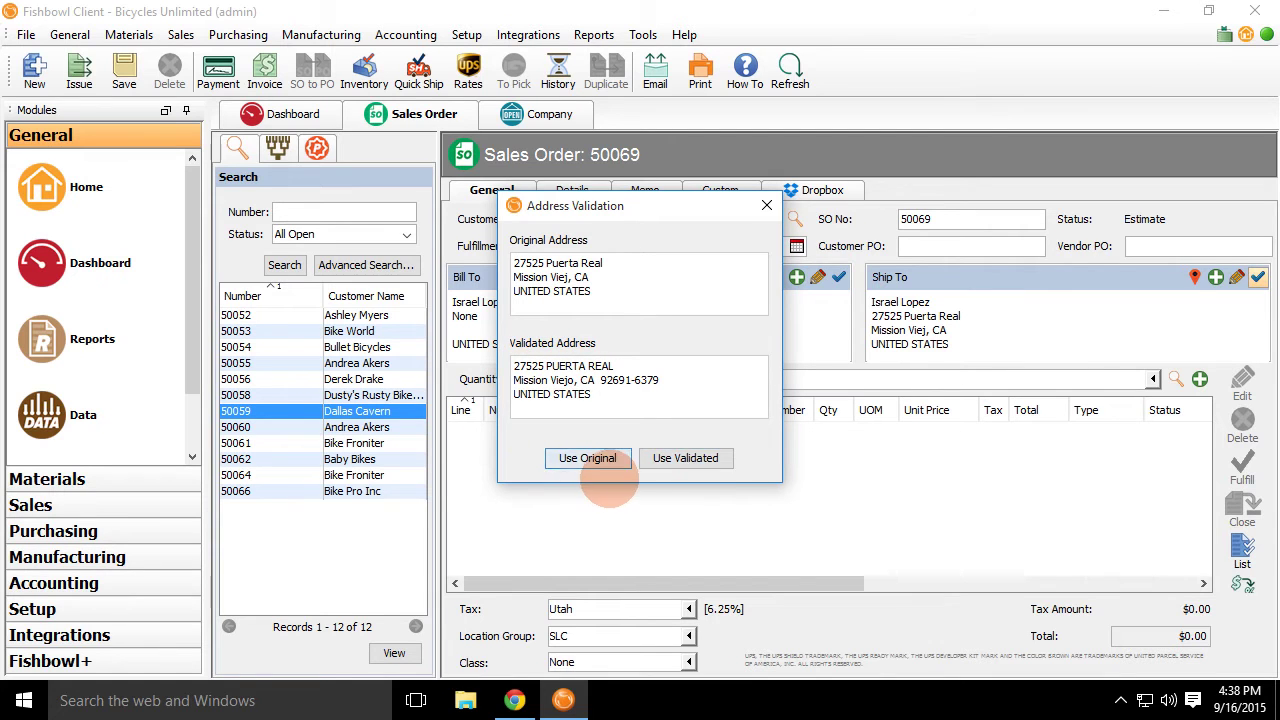
Accept the USPS-corrected ship-to address with full ZIP+4 and validate it again.
mouse_move(627, 215)
left_mouse_down()
mouse_move(559, 255)
mouse_move(608, 227)
left_mouse_up()
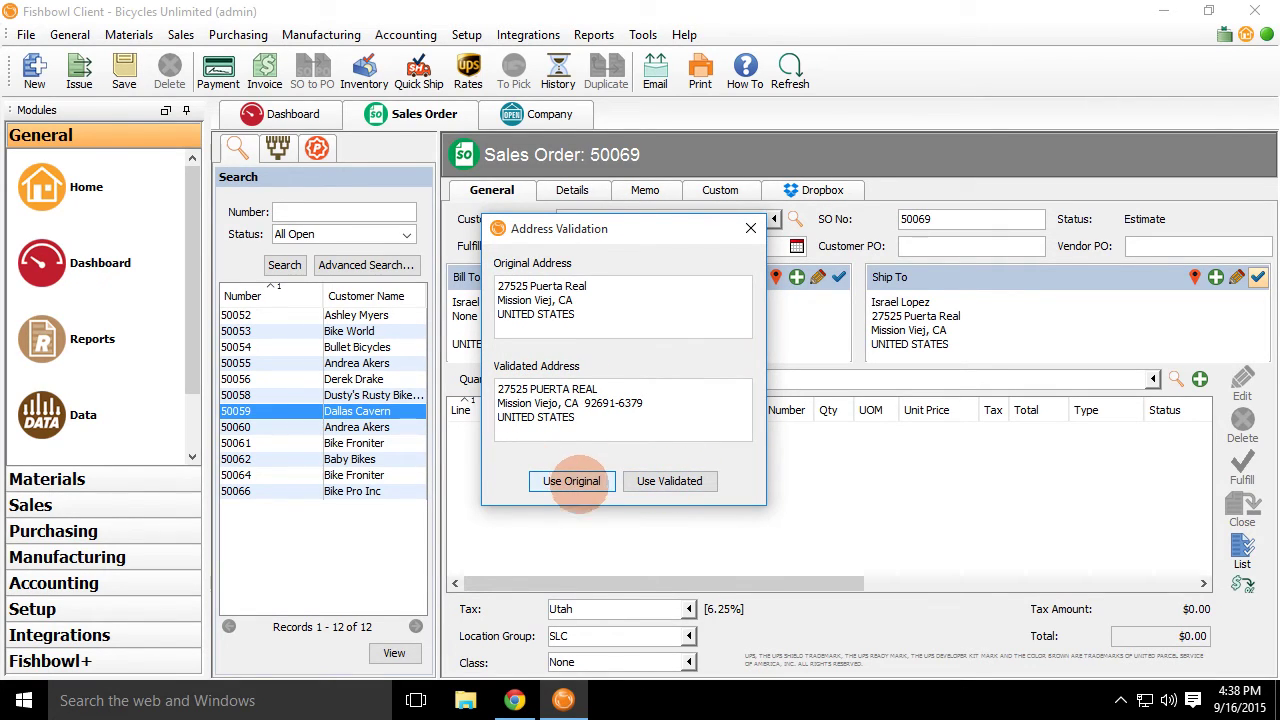
left_click(669, 481)
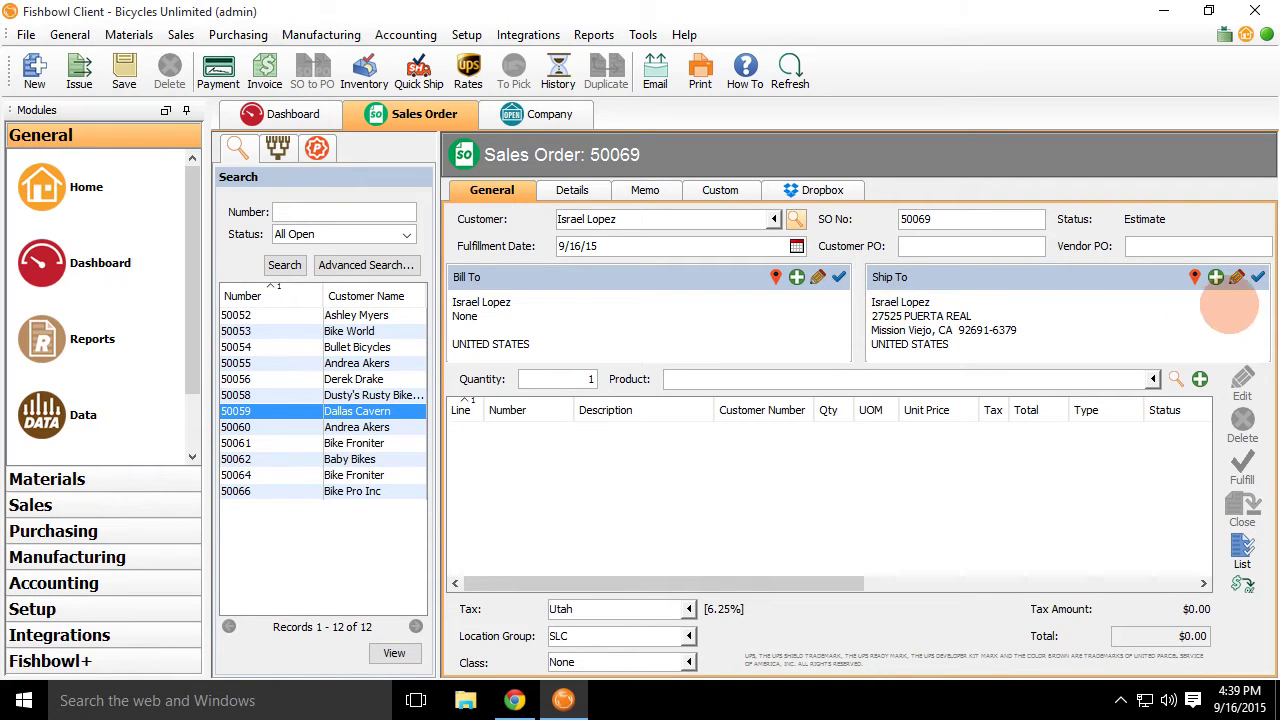
left_click(1257, 277)
Acknowledge the valid-address result and review the ship-to Address Details without changes.
left_click(640, 366)
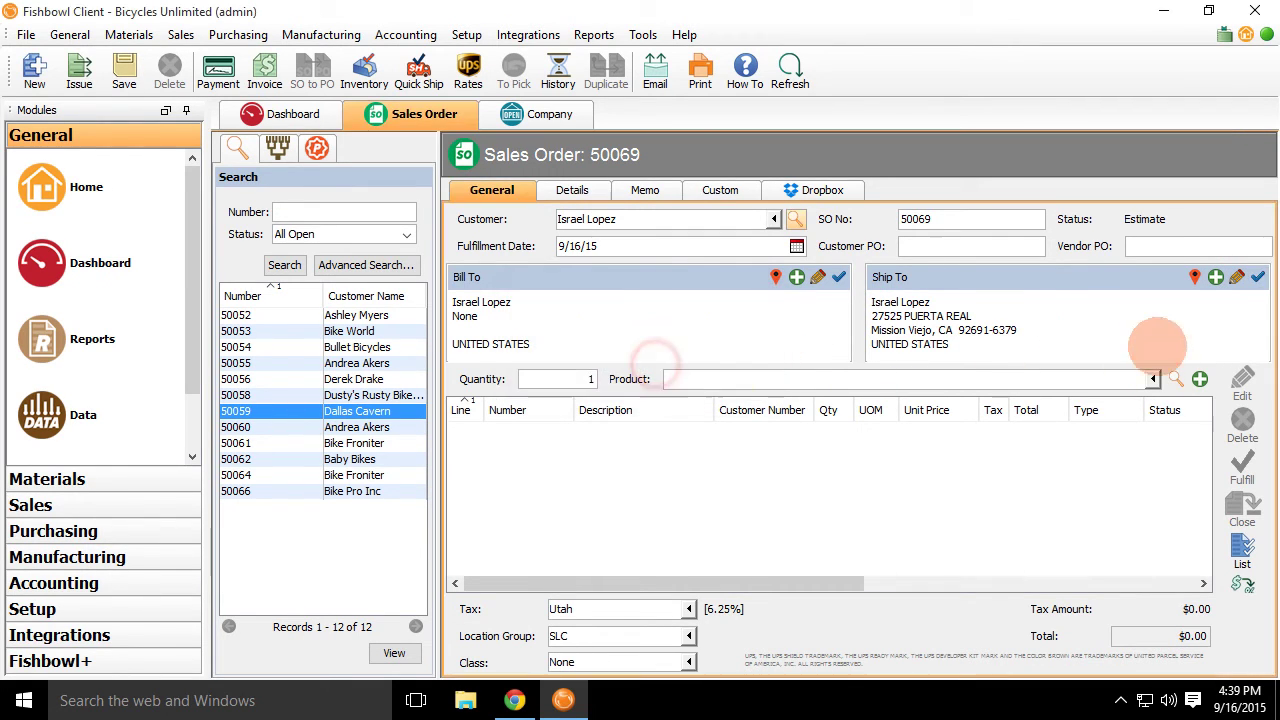
left_click(1237, 277)
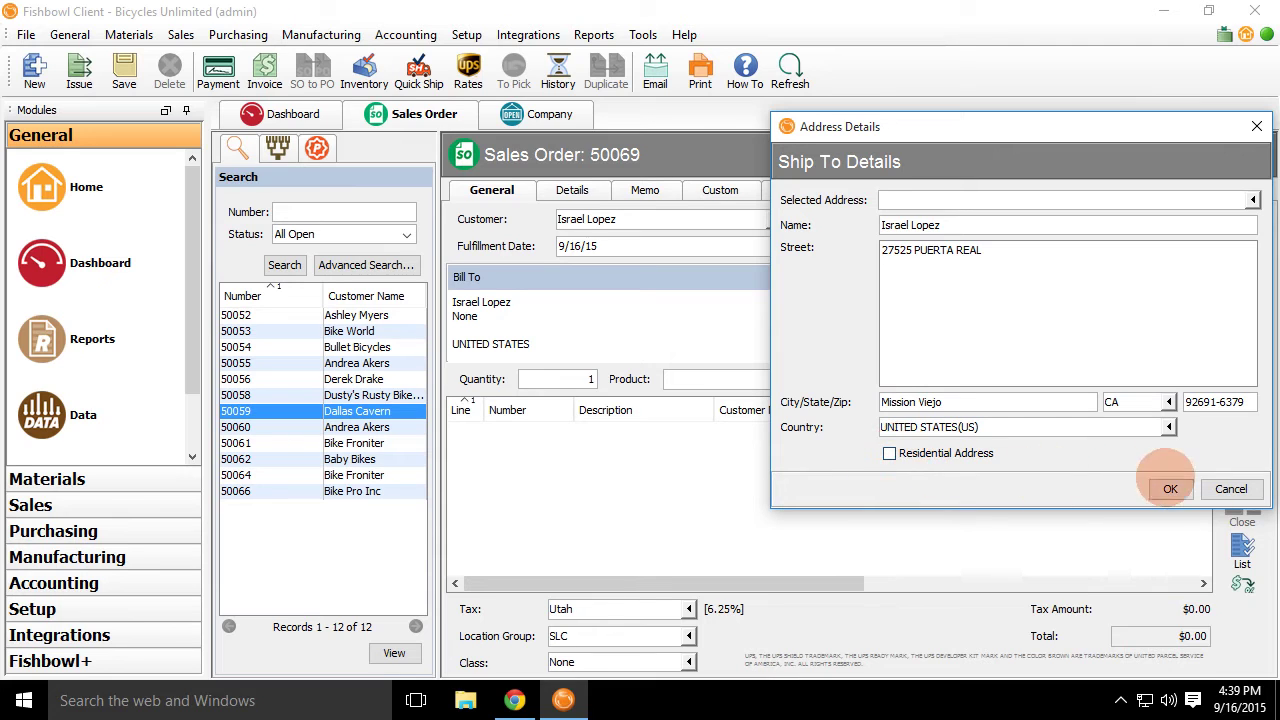
left_click(1232, 489)
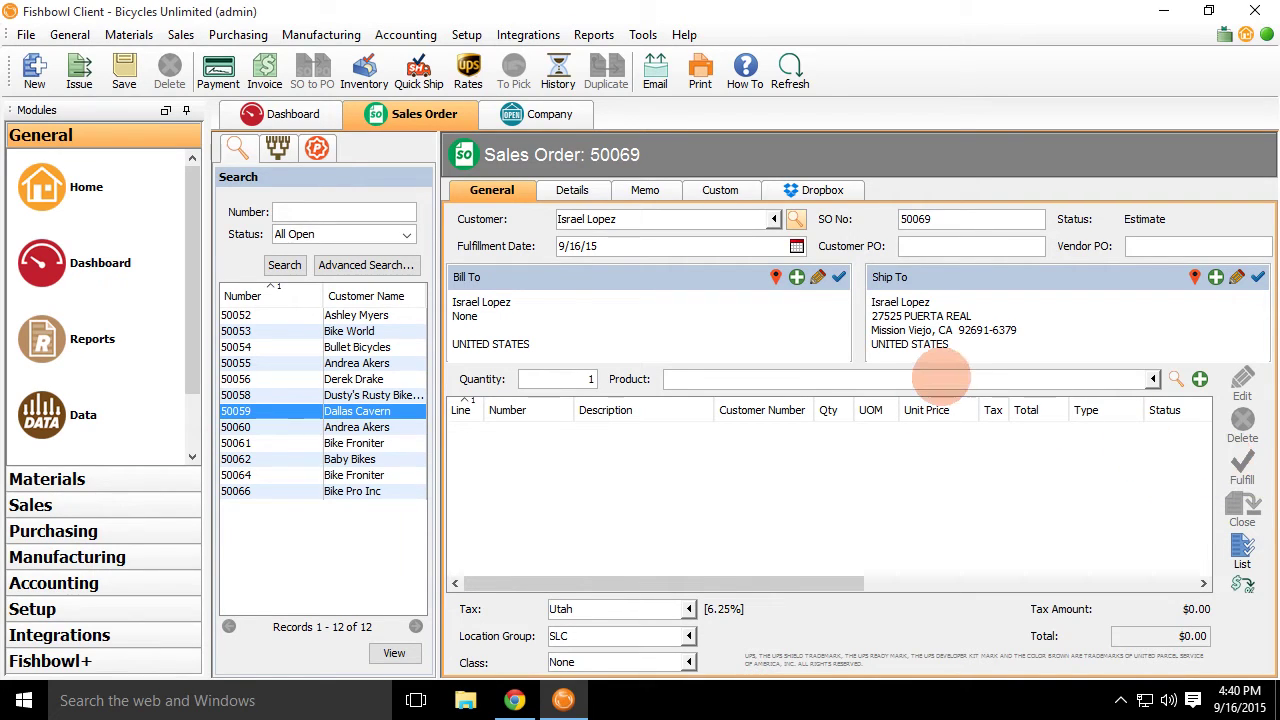
Clear the order's customer, start adding 'test Customer' as a new customer, then cancel the wizard.
left_click(773, 219)
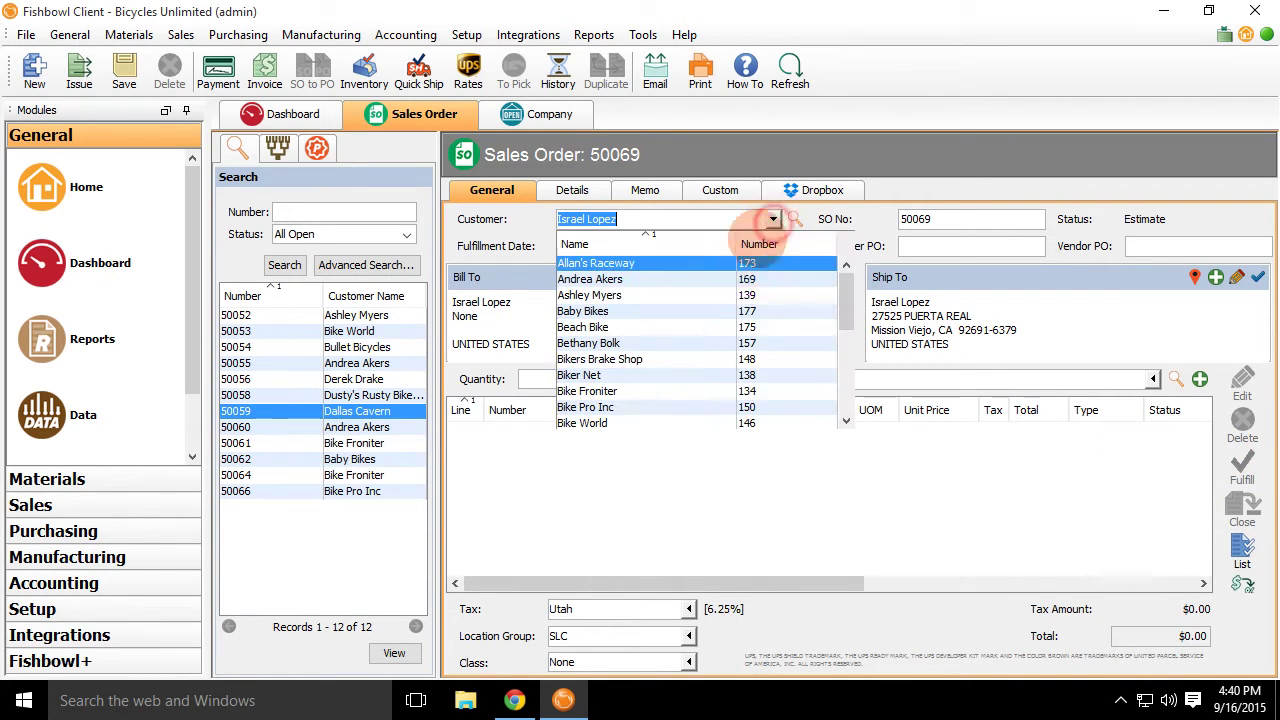
key("BackSpace")
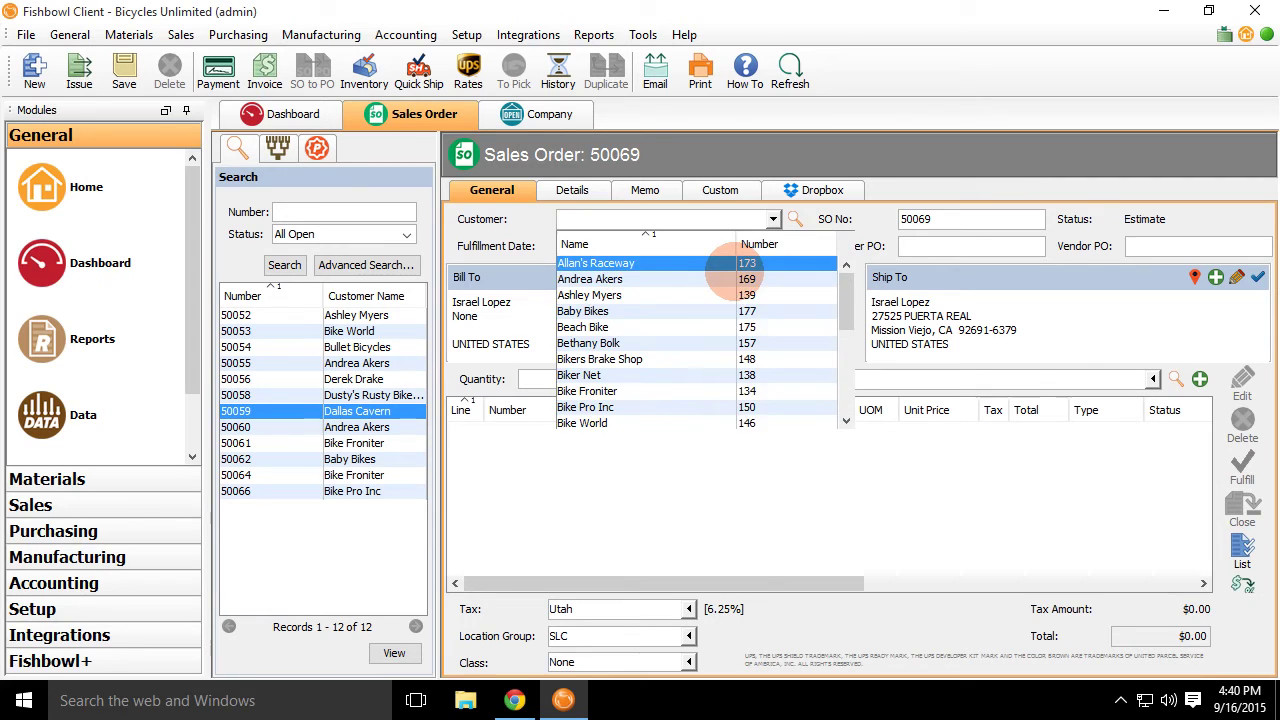
type("test Customer")
left_click(735, 264)
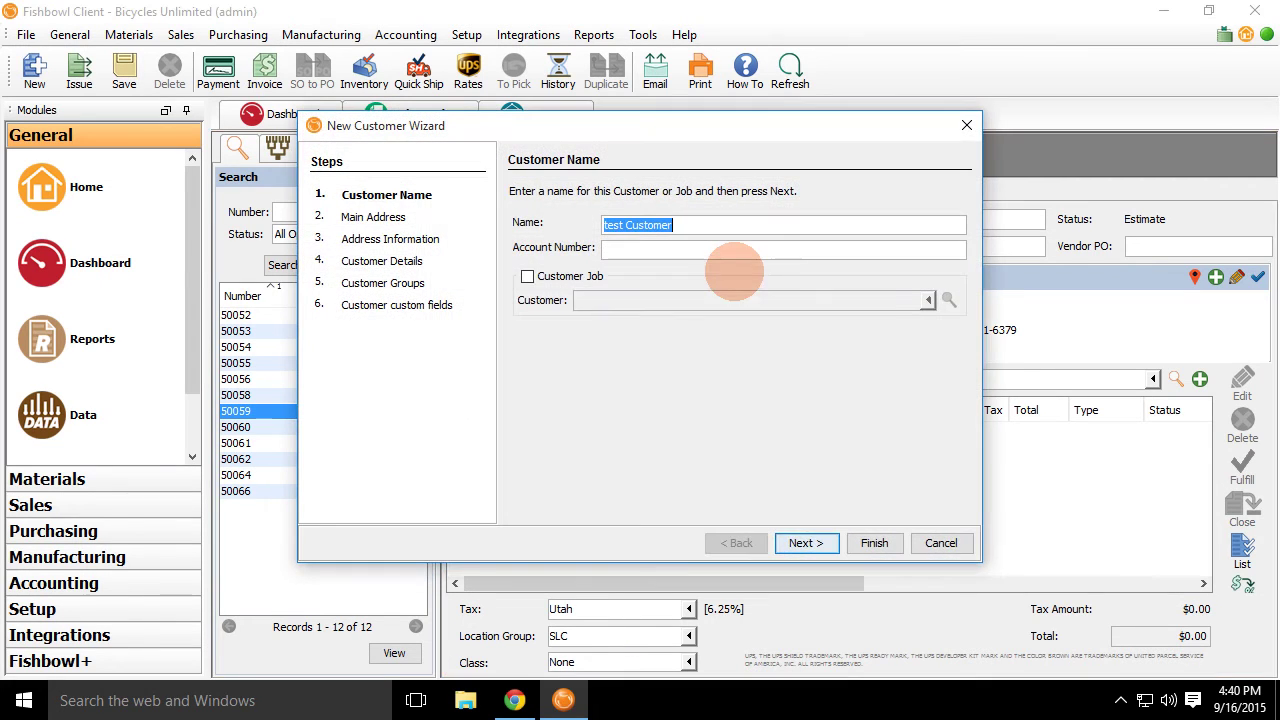
left_click(805, 542)
left_click(806, 543)
left_click(737, 543)
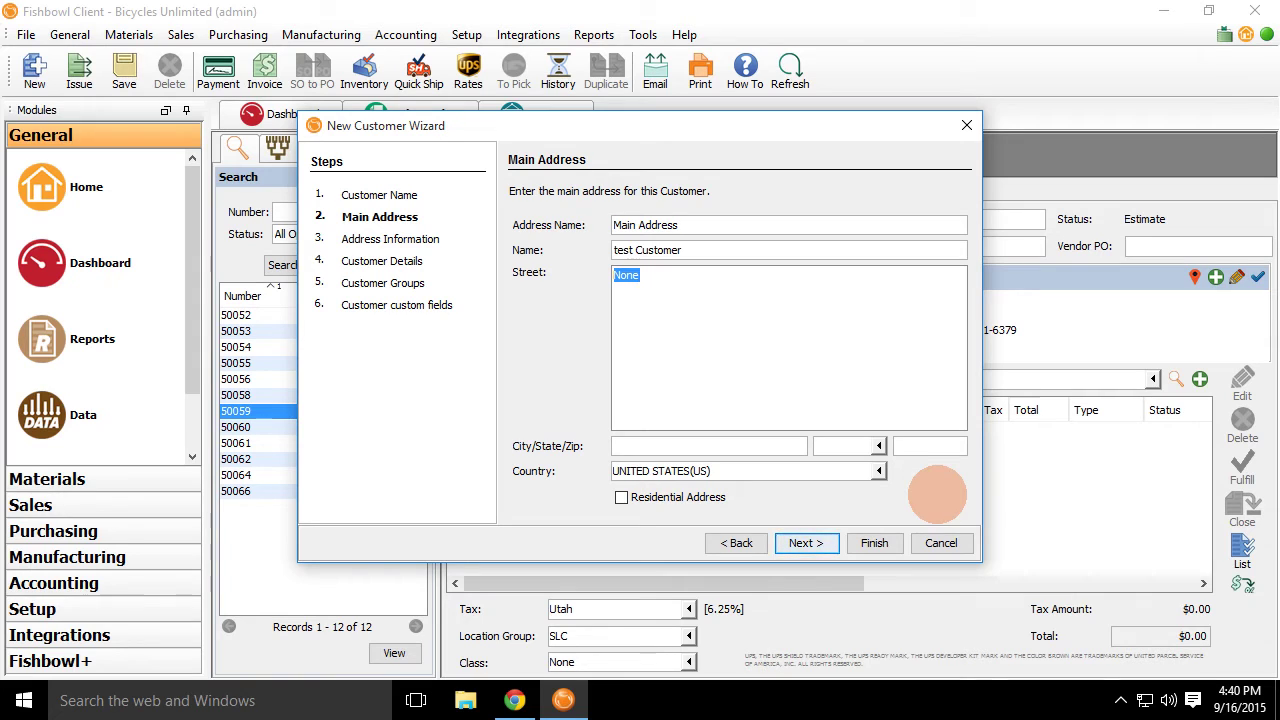
left_click(935, 543)
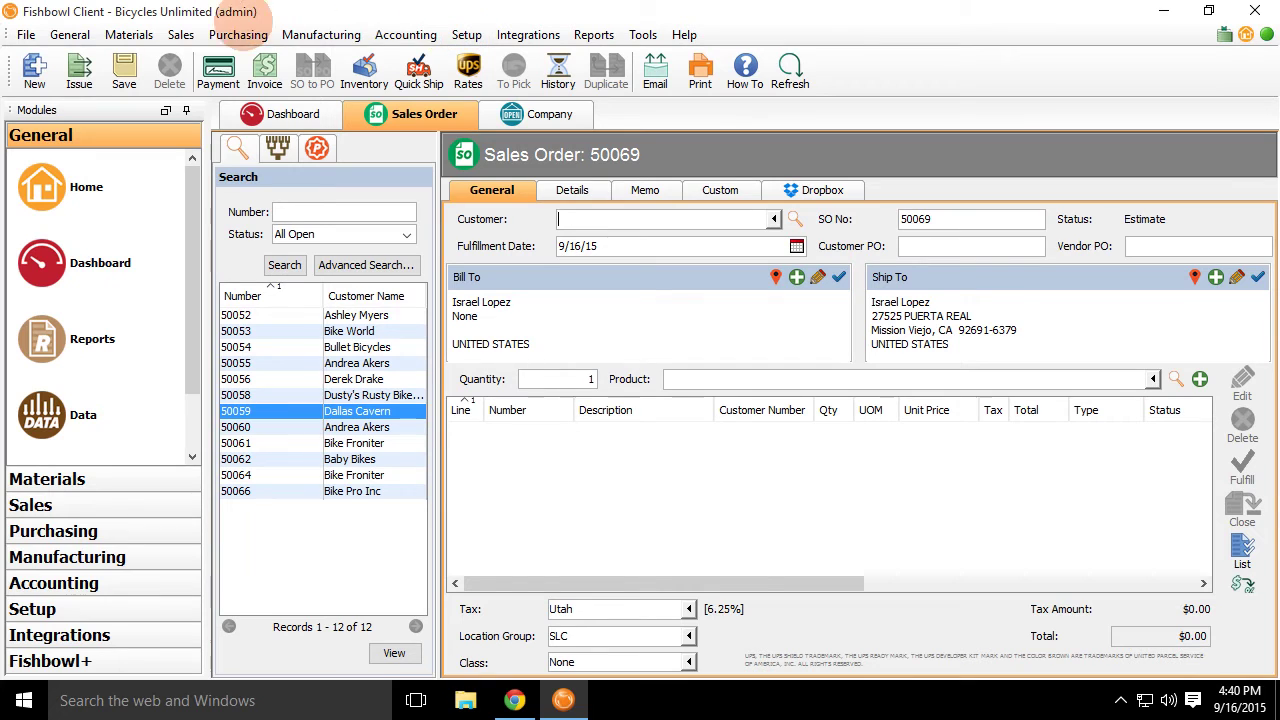
Open the Shipping module and preview a batch shipment for all five carriers, then cancel.
left_click(181, 34)
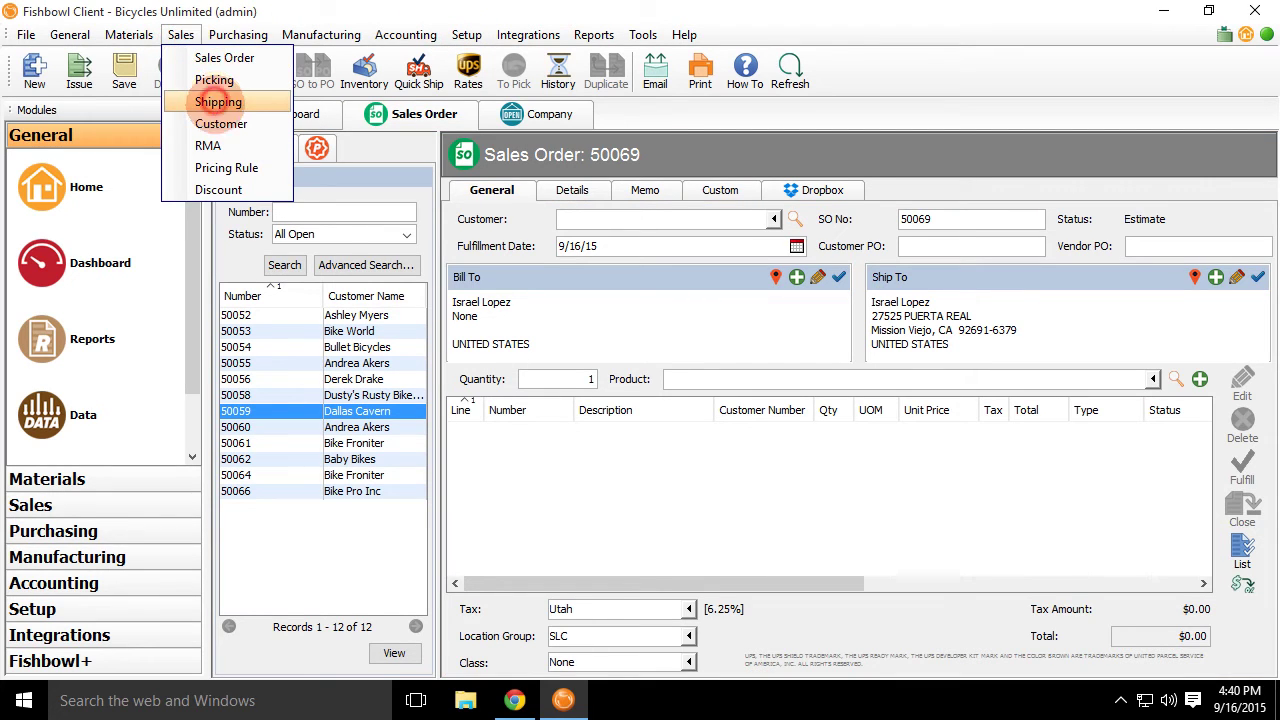
left_click(218, 101)
left_click(189, 70)
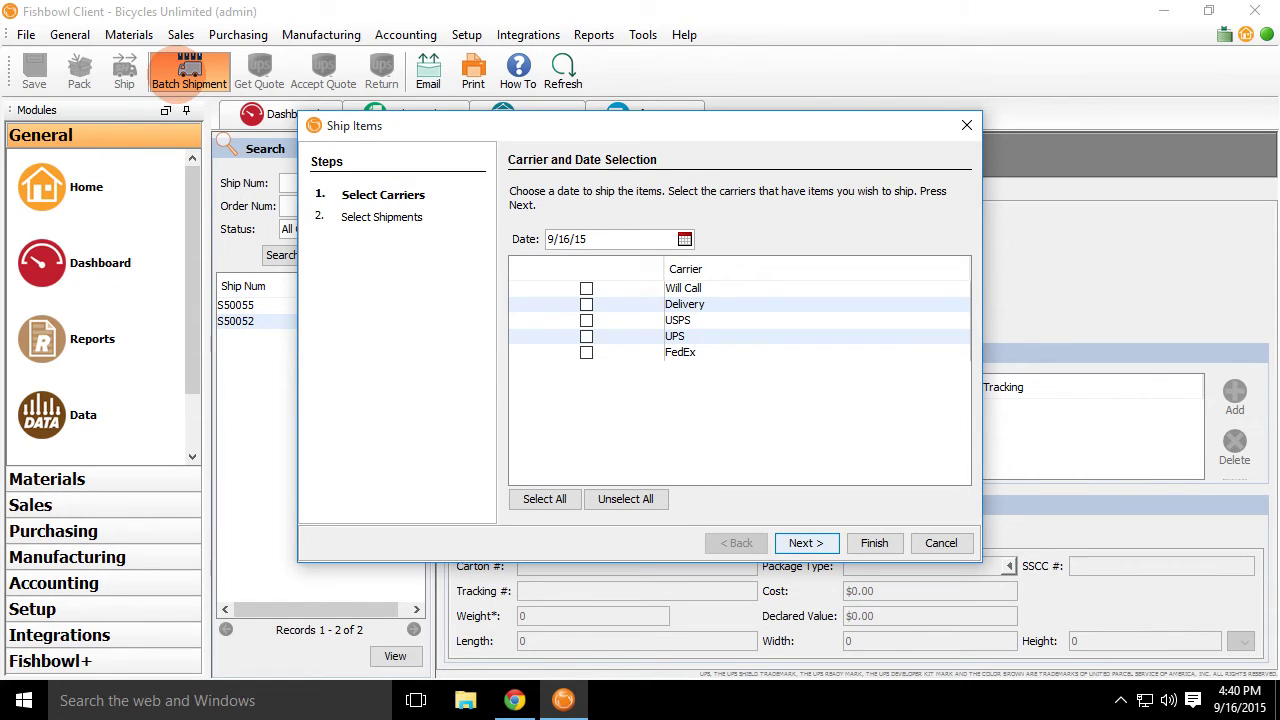
left_click(806, 540)
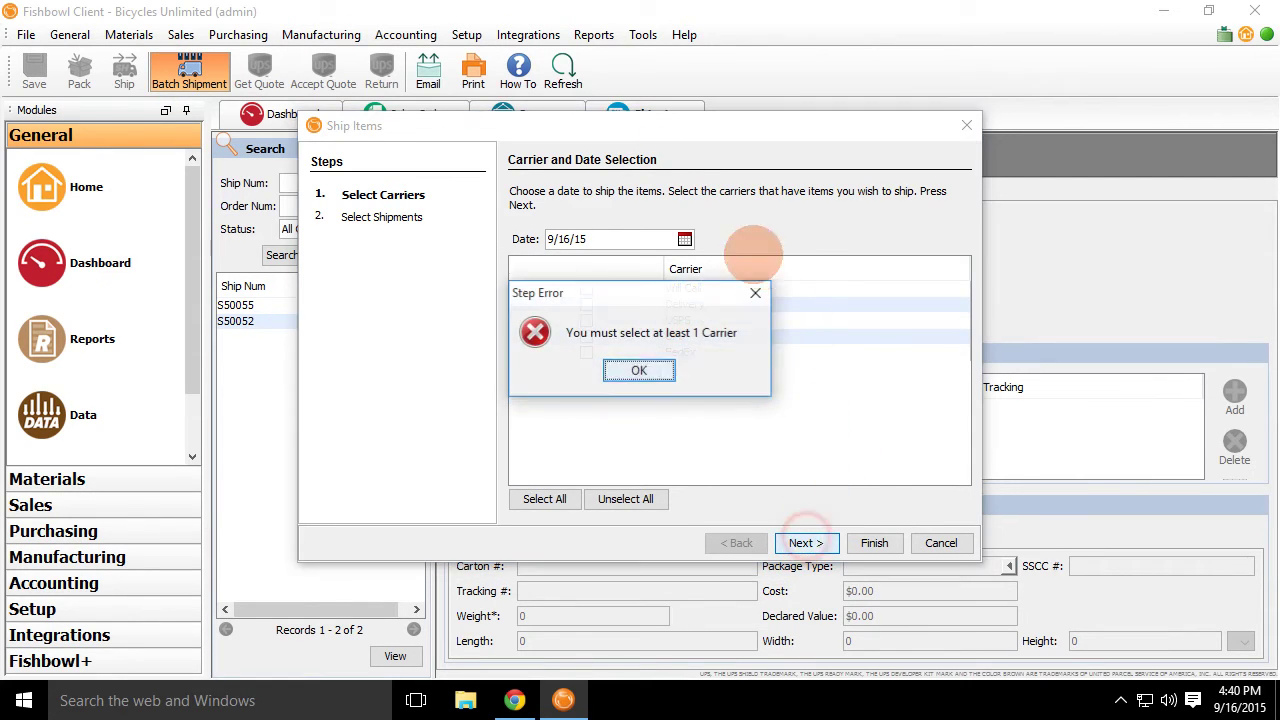
left_click(639, 370)
left_click(544, 498)
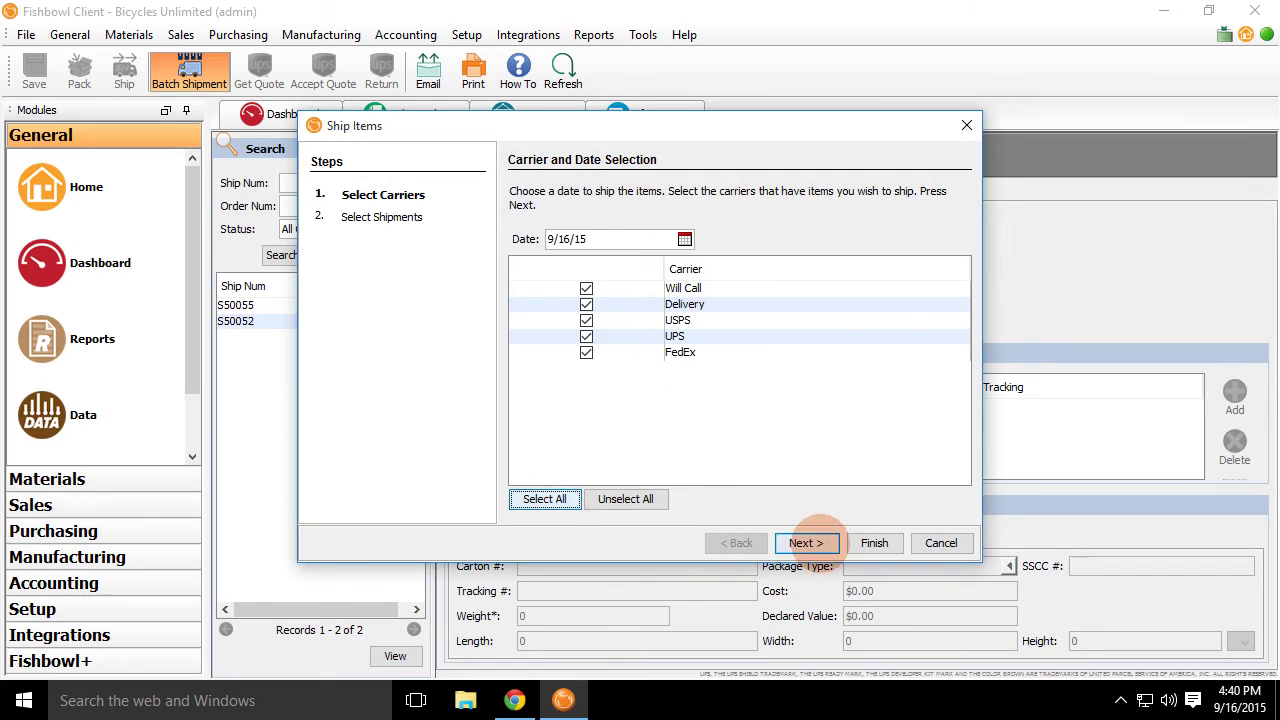
left_click(806, 542)
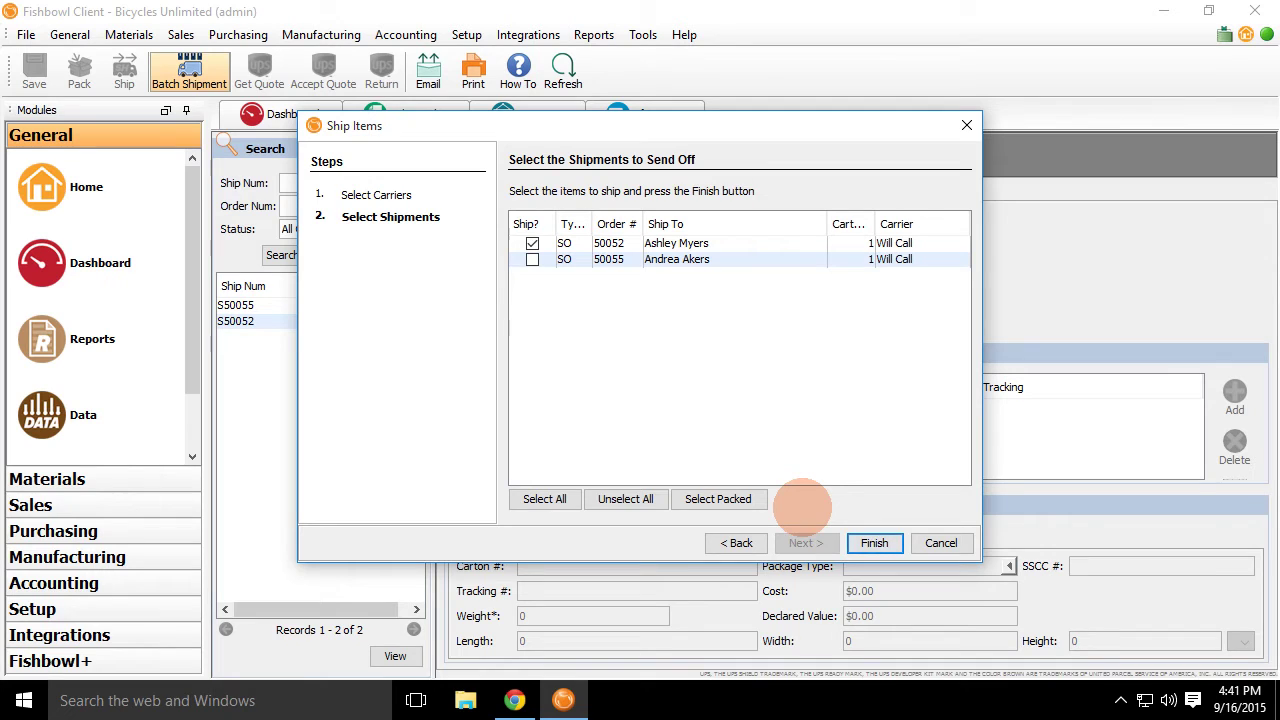
left_click(940, 542)
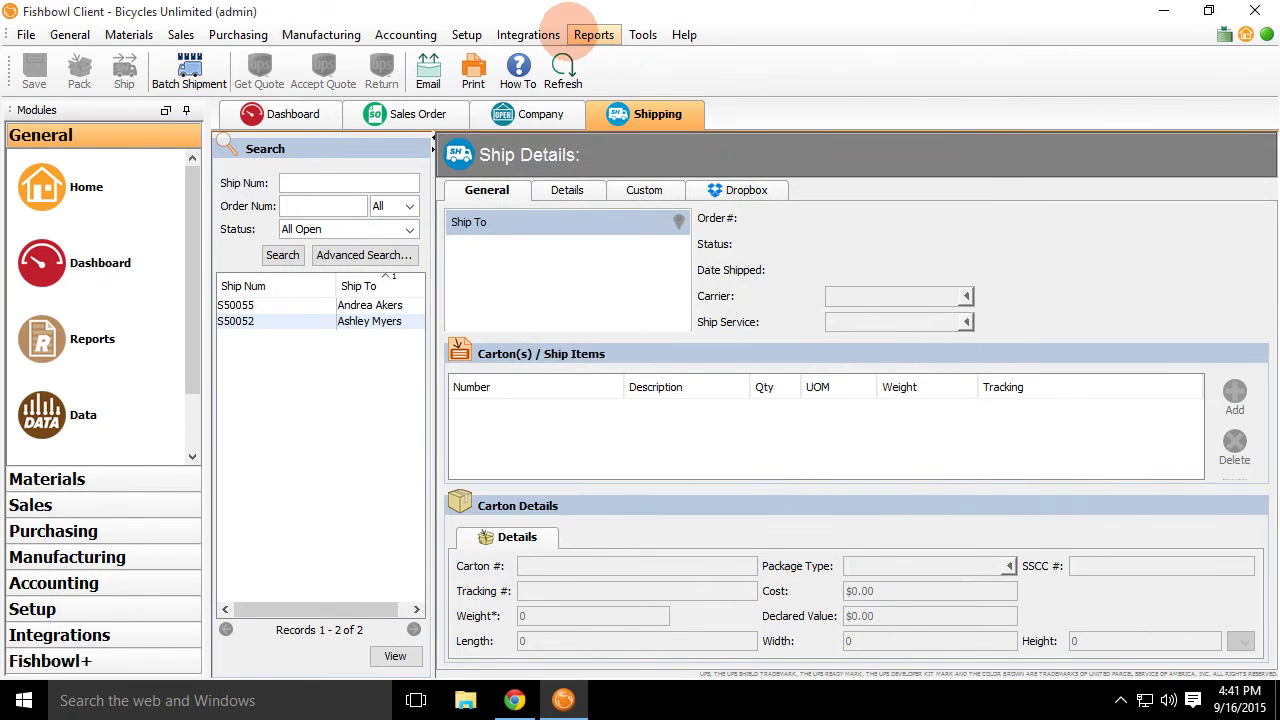
Change the Shipping module's Batch Selection Default from Packed to All.
left_click(593, 34)
mouse_move(643, 34)
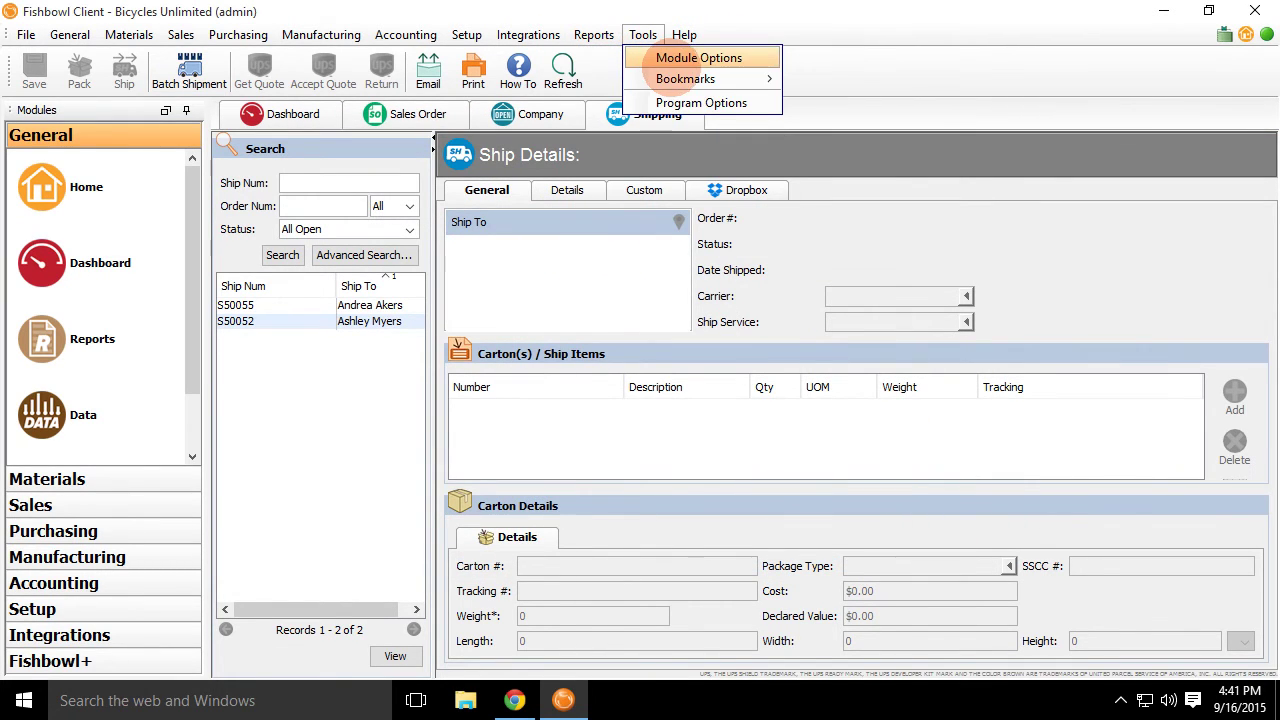
left_click(698, 58)
left_click(783, 412)
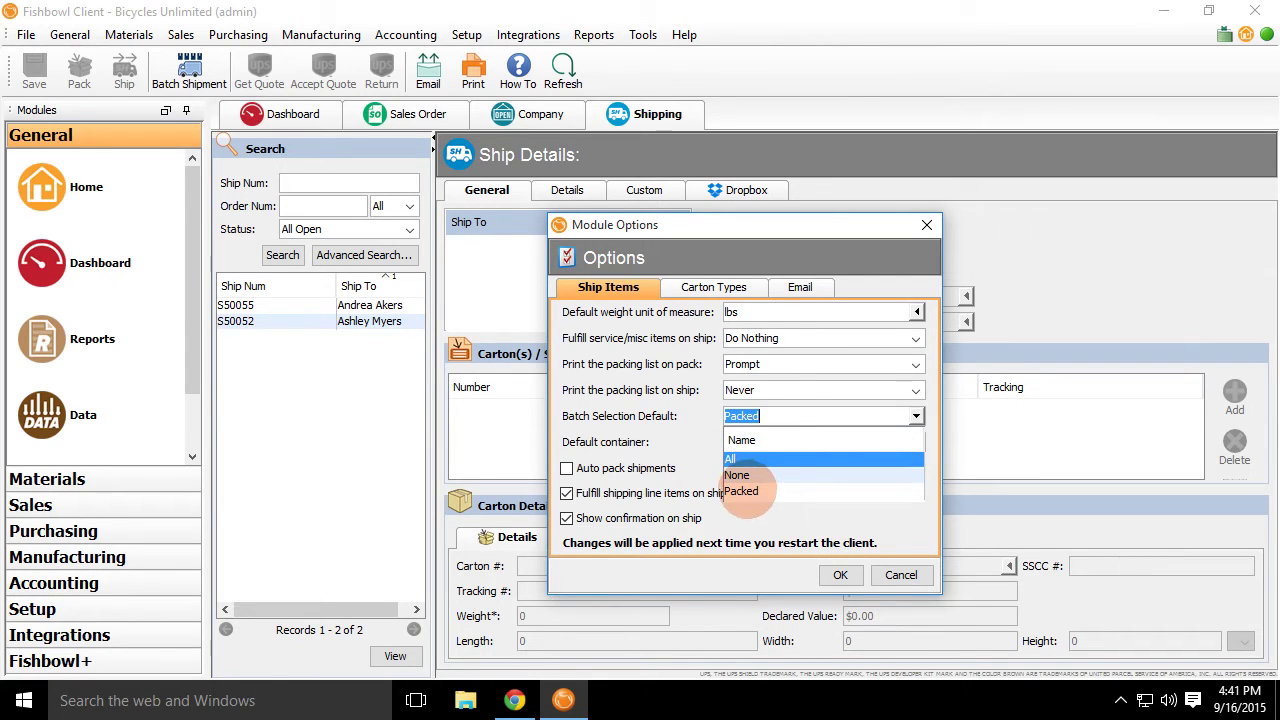
left_click(743, 490)
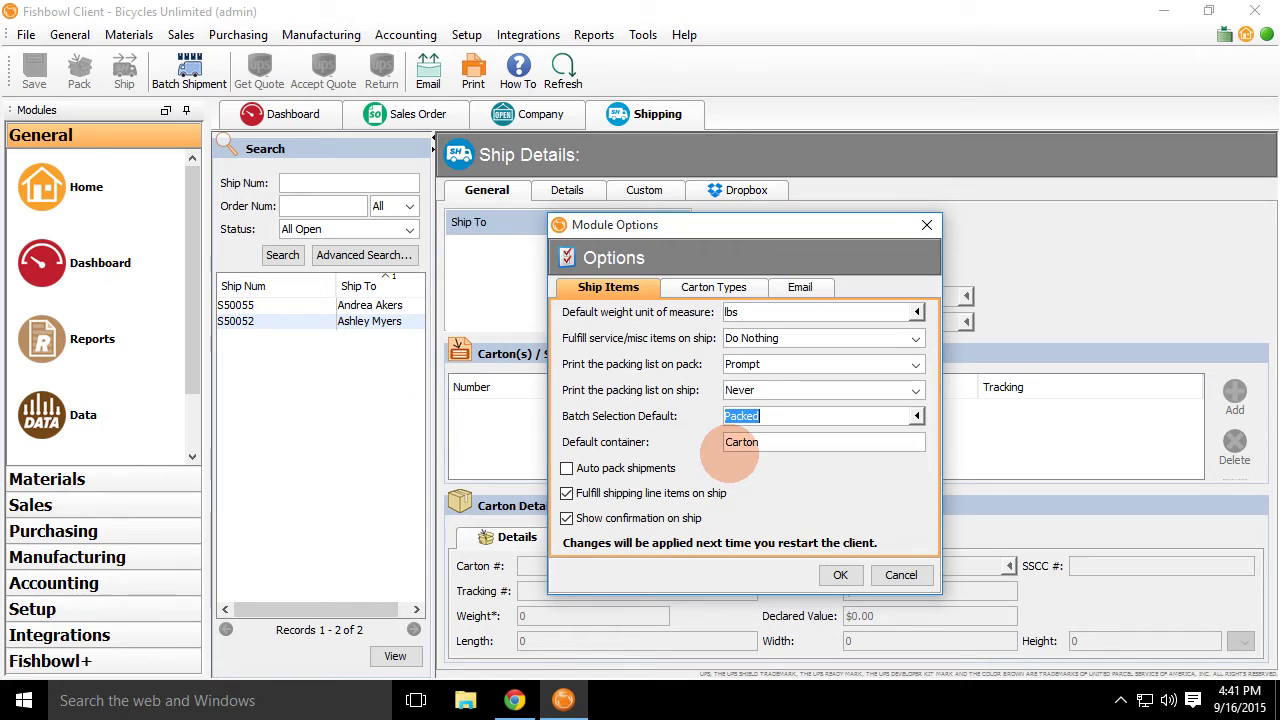
left_click(916, 416)
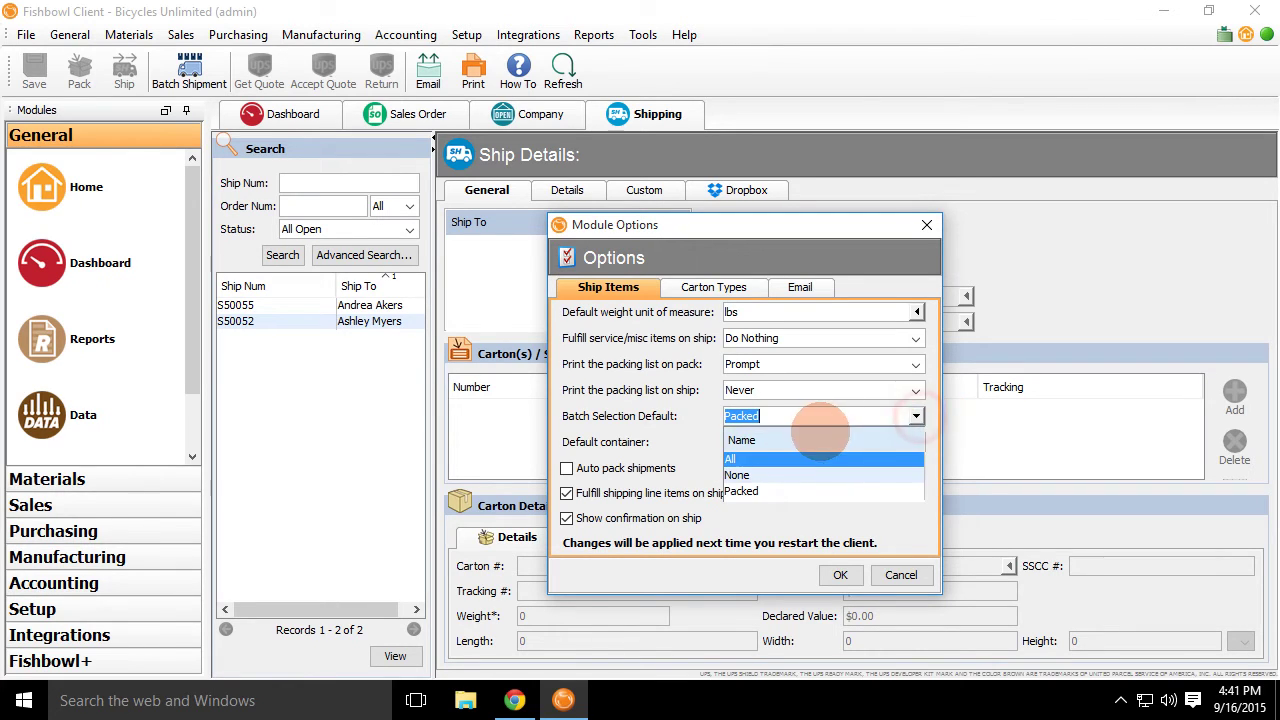
left_click(790, 459)
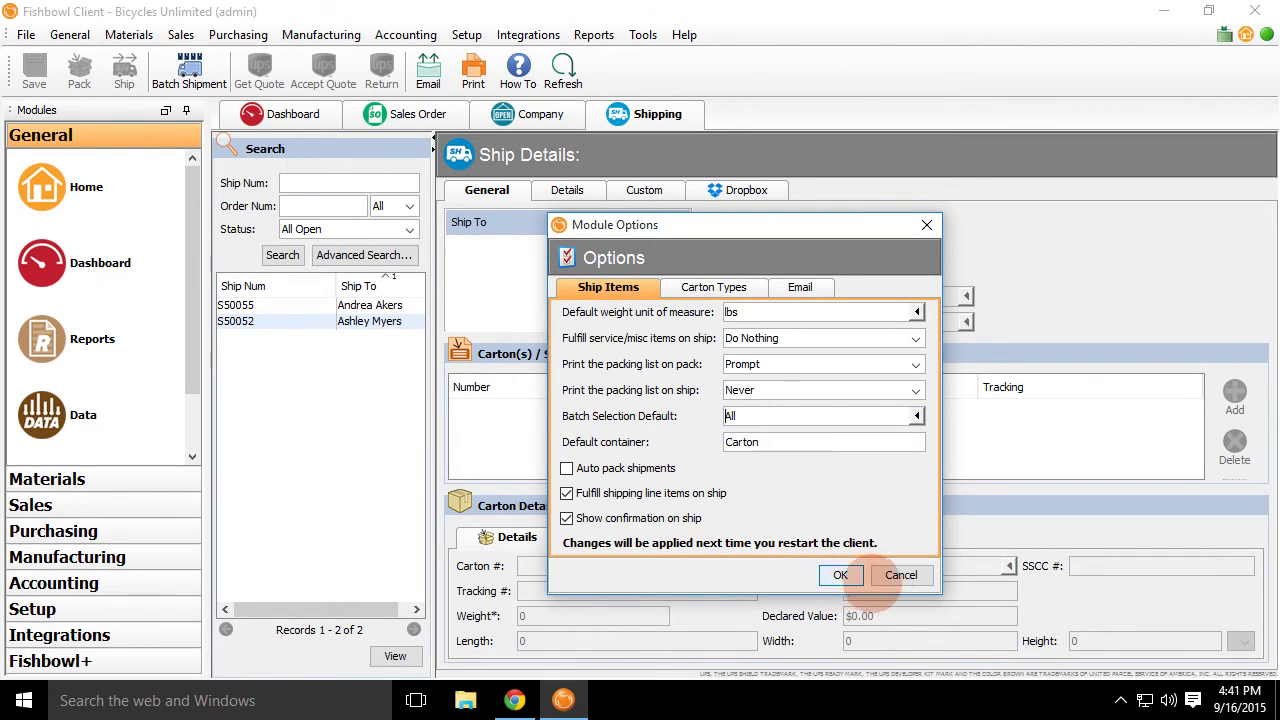
left_click(900, 575)
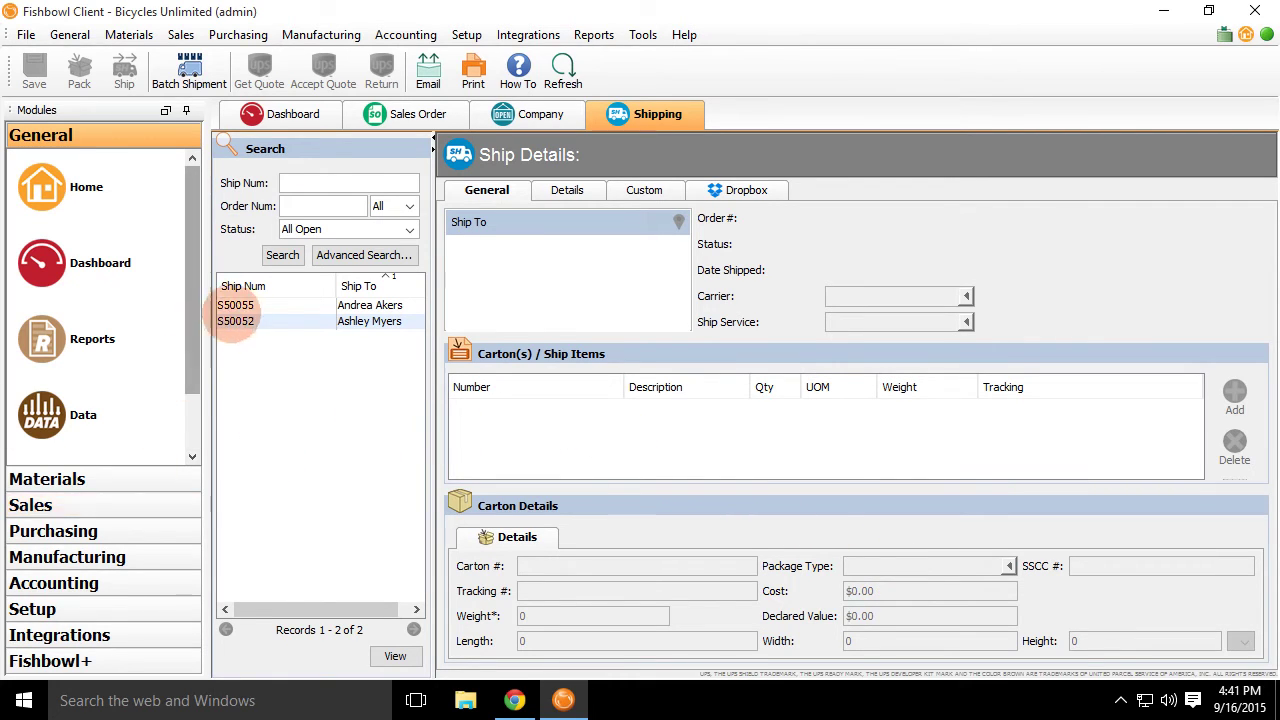
Open the Calendar module from the General menu.
left_click(110, 32)
mouse_move(181, 34)
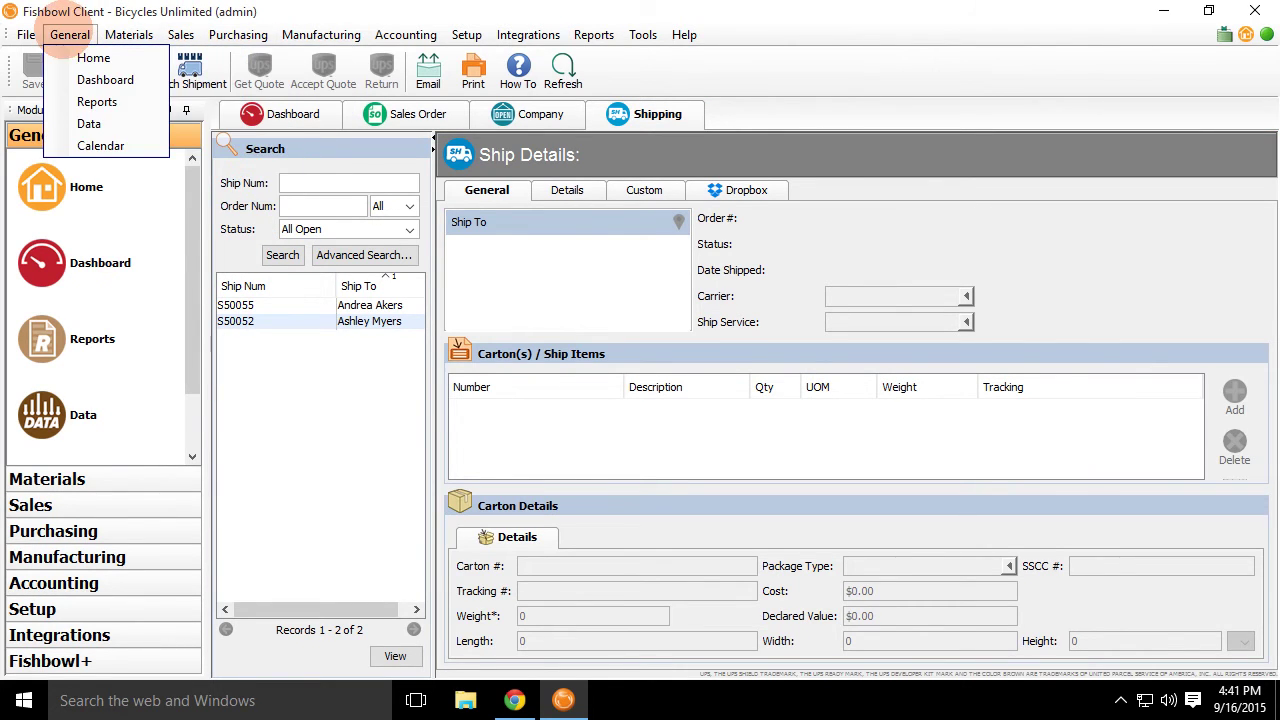
left_click(92, 143)
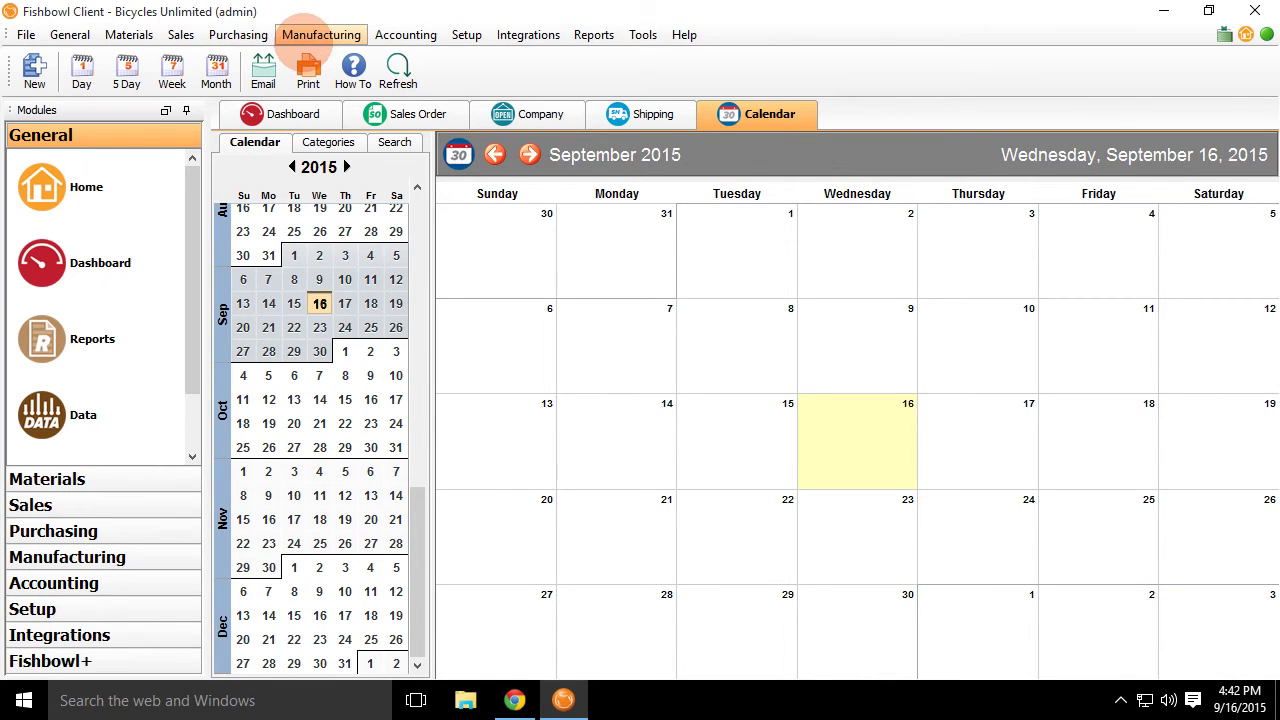
Start a new blank Manufacture bill of materials in the Bill of Materials module.
left_click(318, 36)
left_click(340, 58)
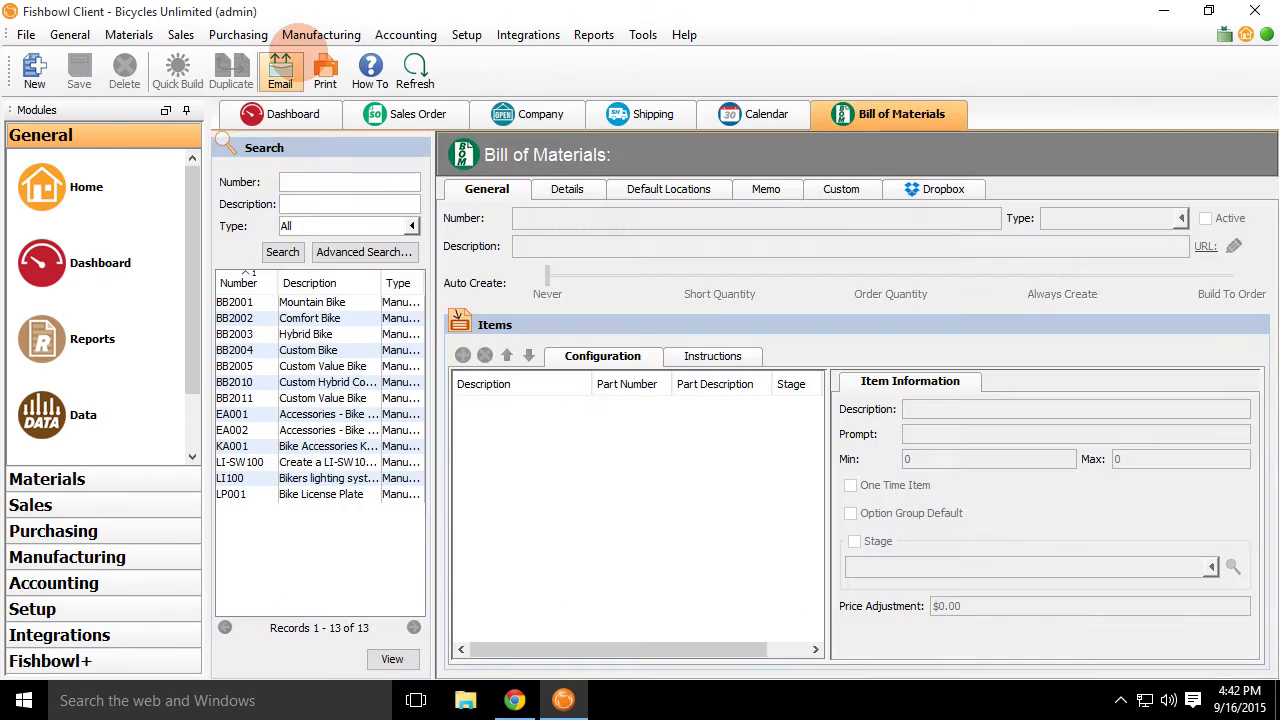
left_click(35, 70)
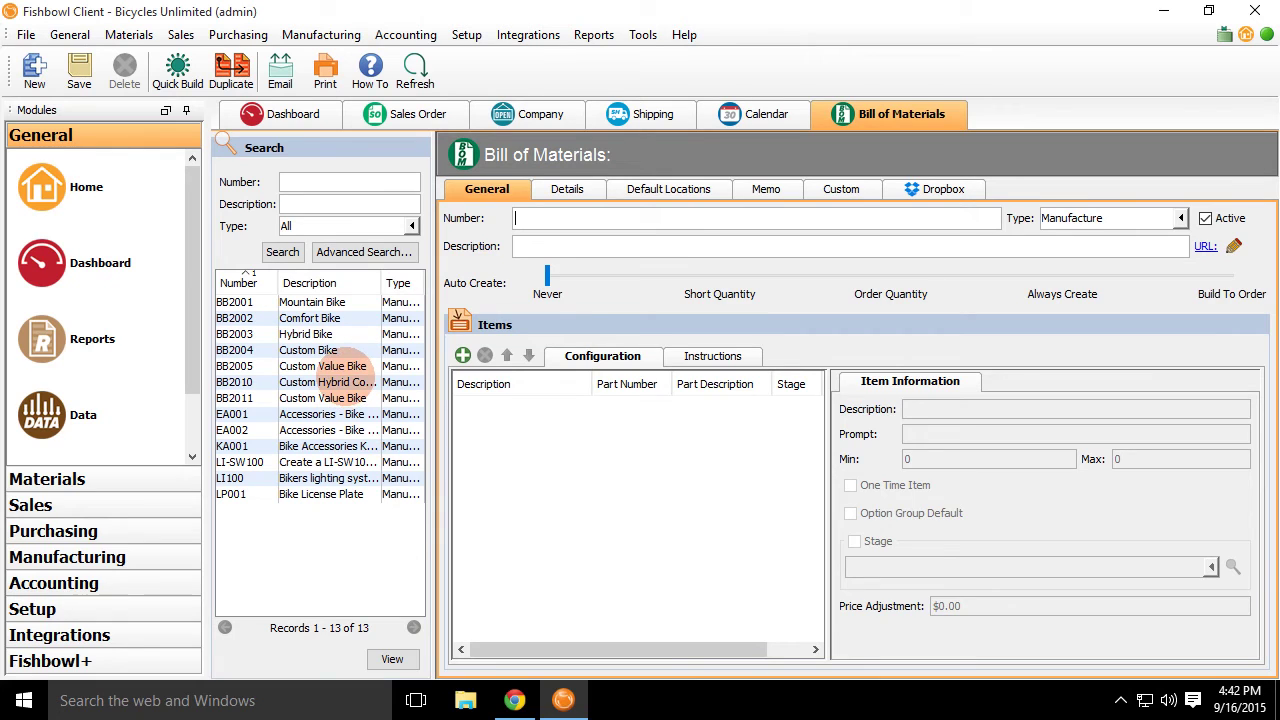
Quick-build one BB2005 Custom Value Bike, keeping the SS803 saddle.
double_click(344, 374)
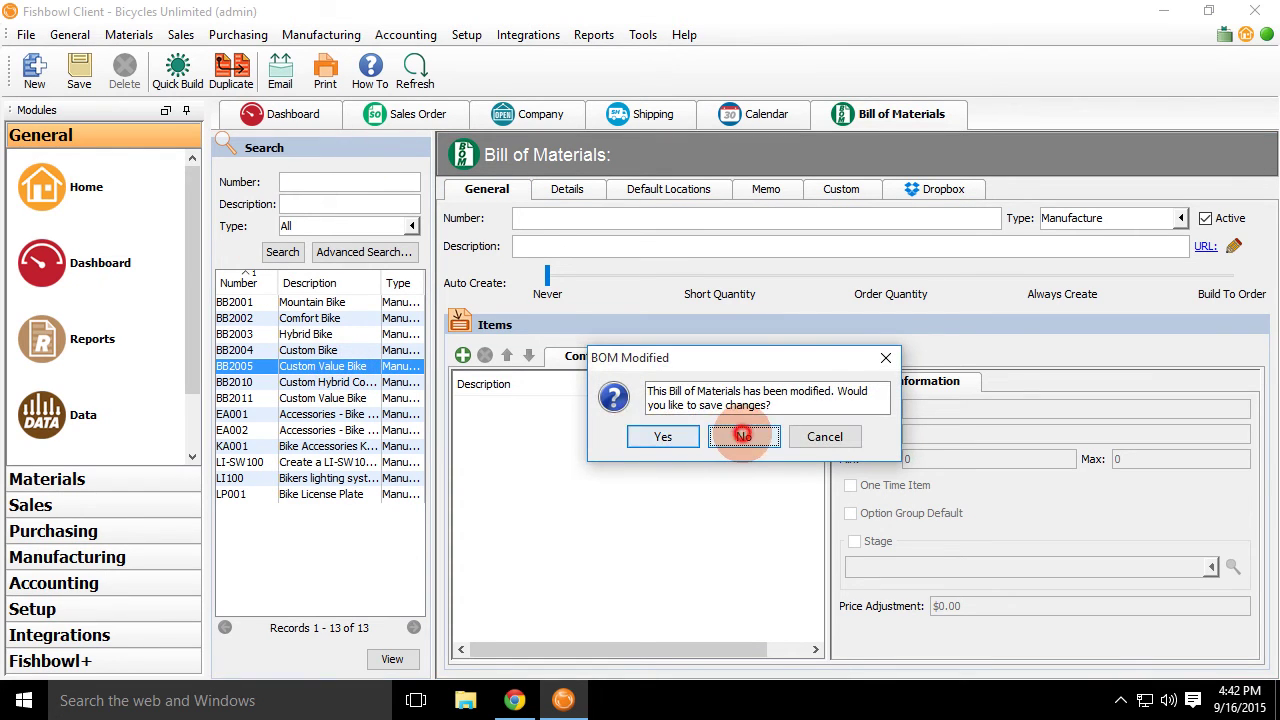
left_click(748, 434)
left_click(178, 70)
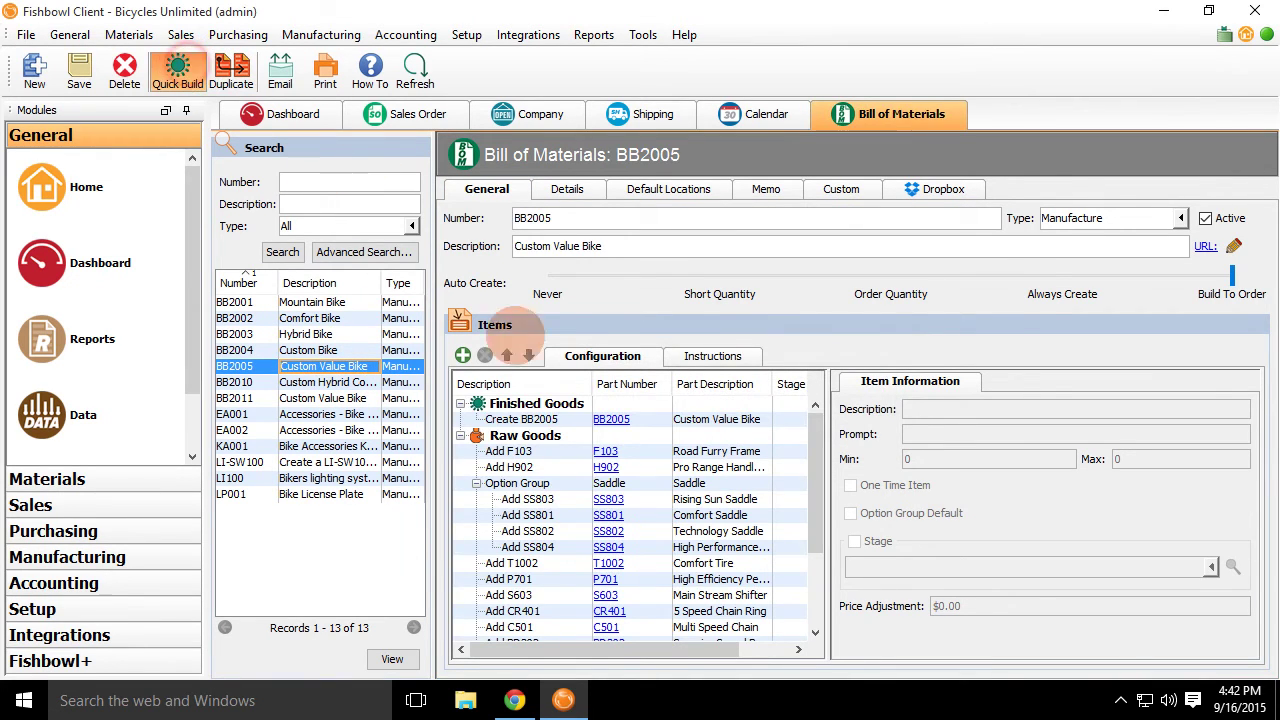
left_click(569, 564)
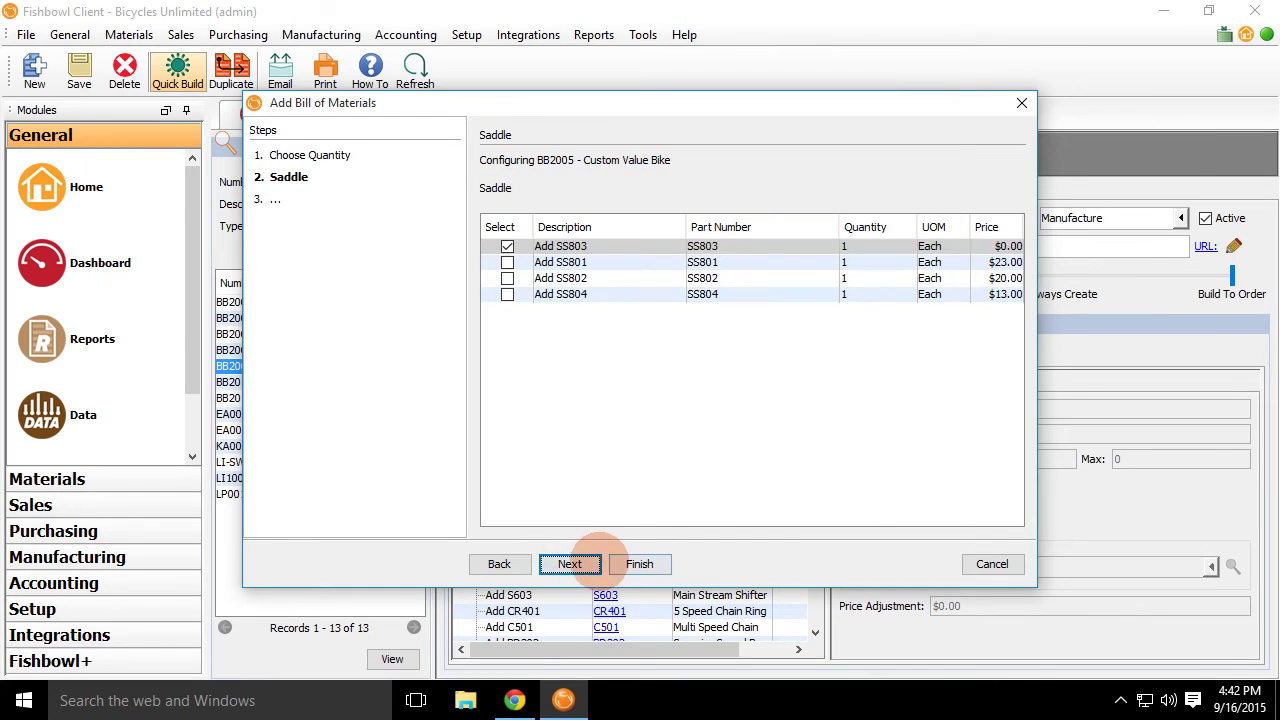
left_click(569, 564)
left_click(636, 564)
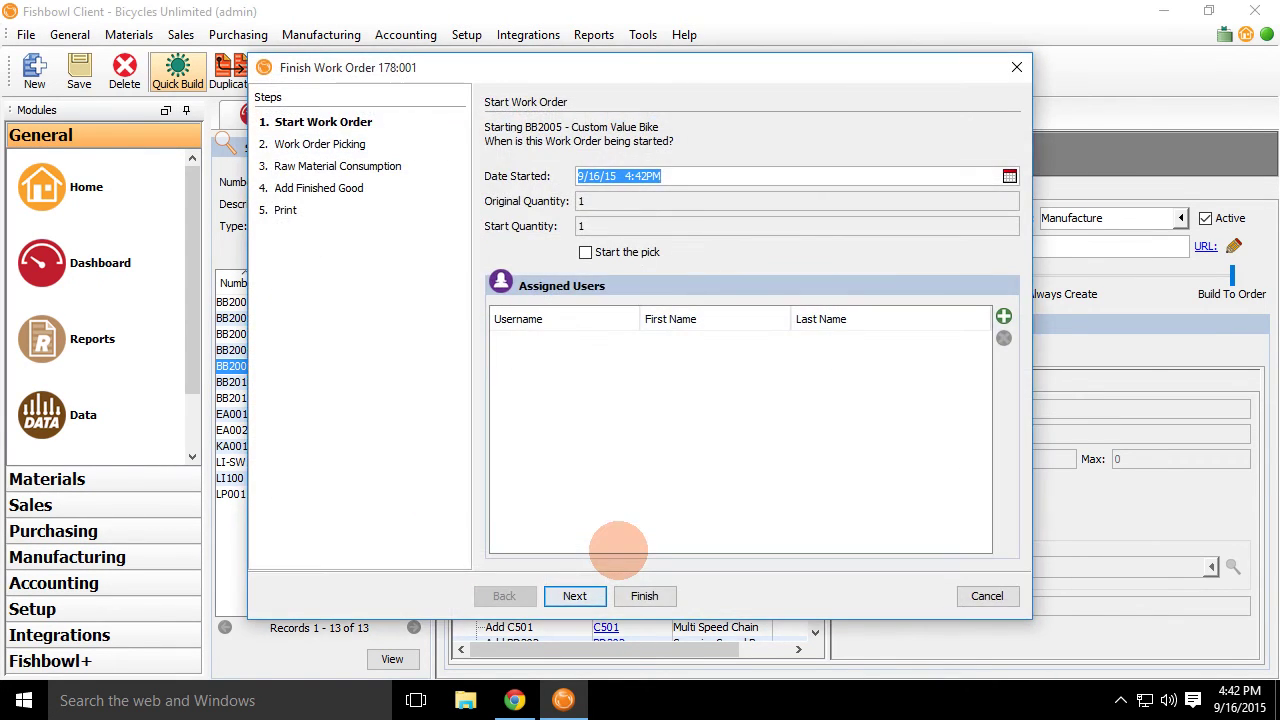
Abandon finishing work order 178:001 after the serial-number error and return to the calendar.
left_click(572, 594)
left_click(648, 595)
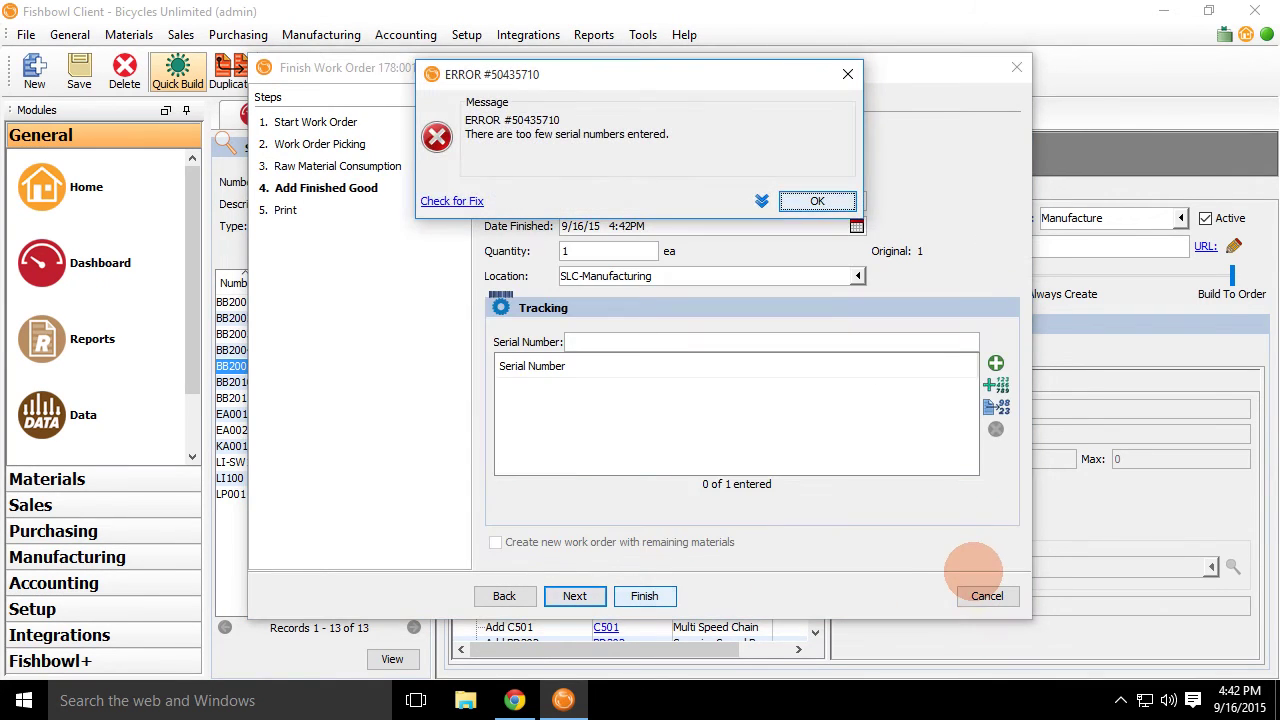
left_click(817, 201)
left_click(985, 595)
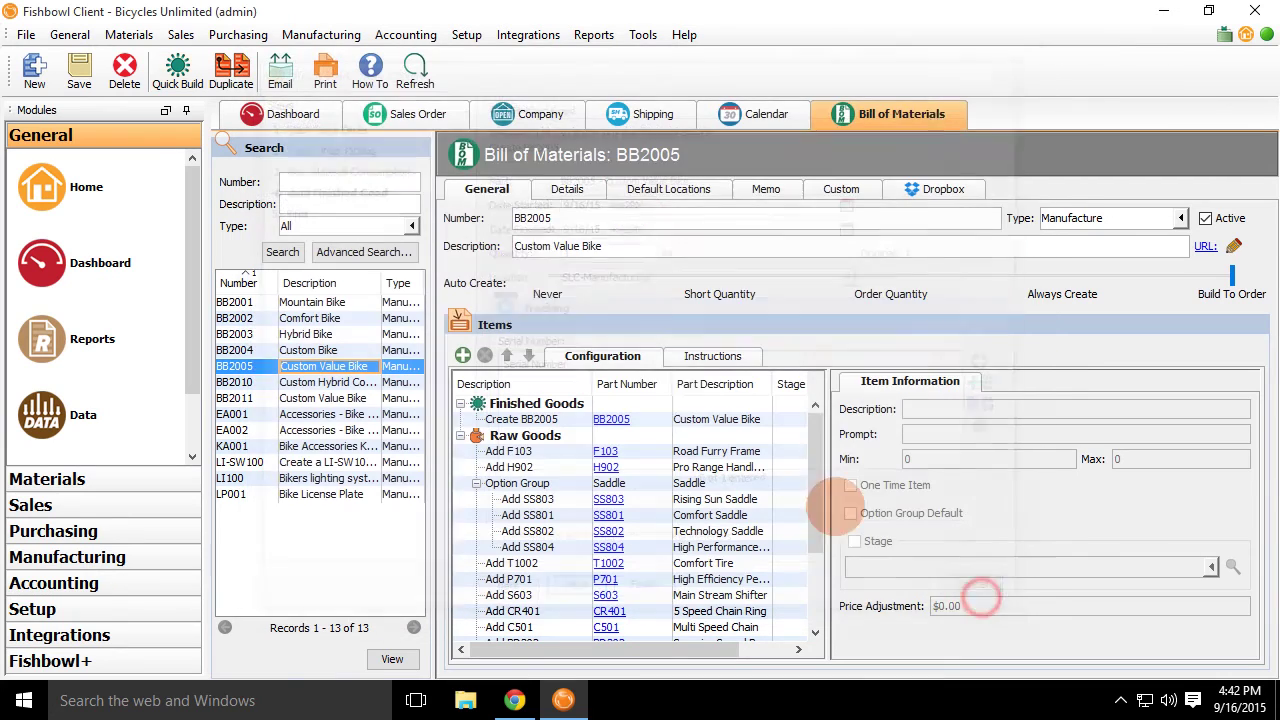
left_click(762, 113)
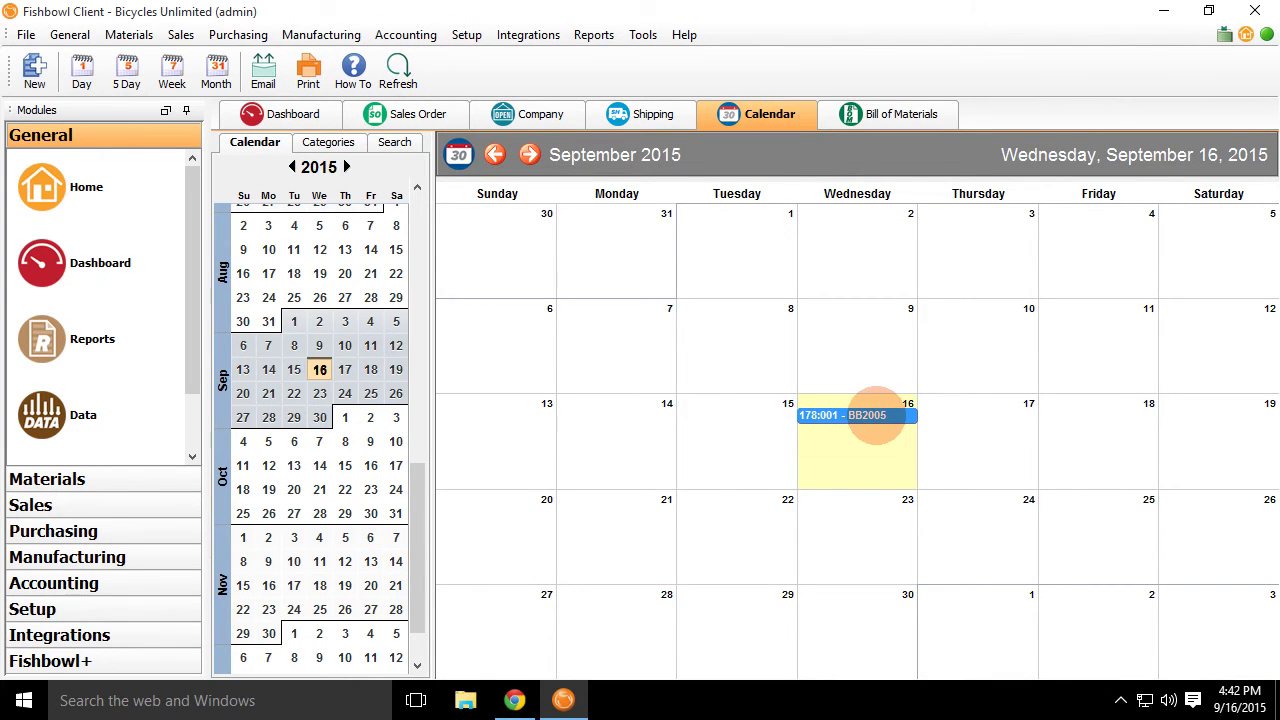
Open the manufacture order behind the 178:001 event on the 16th, then return to the calendar.
left_click(860, 416)
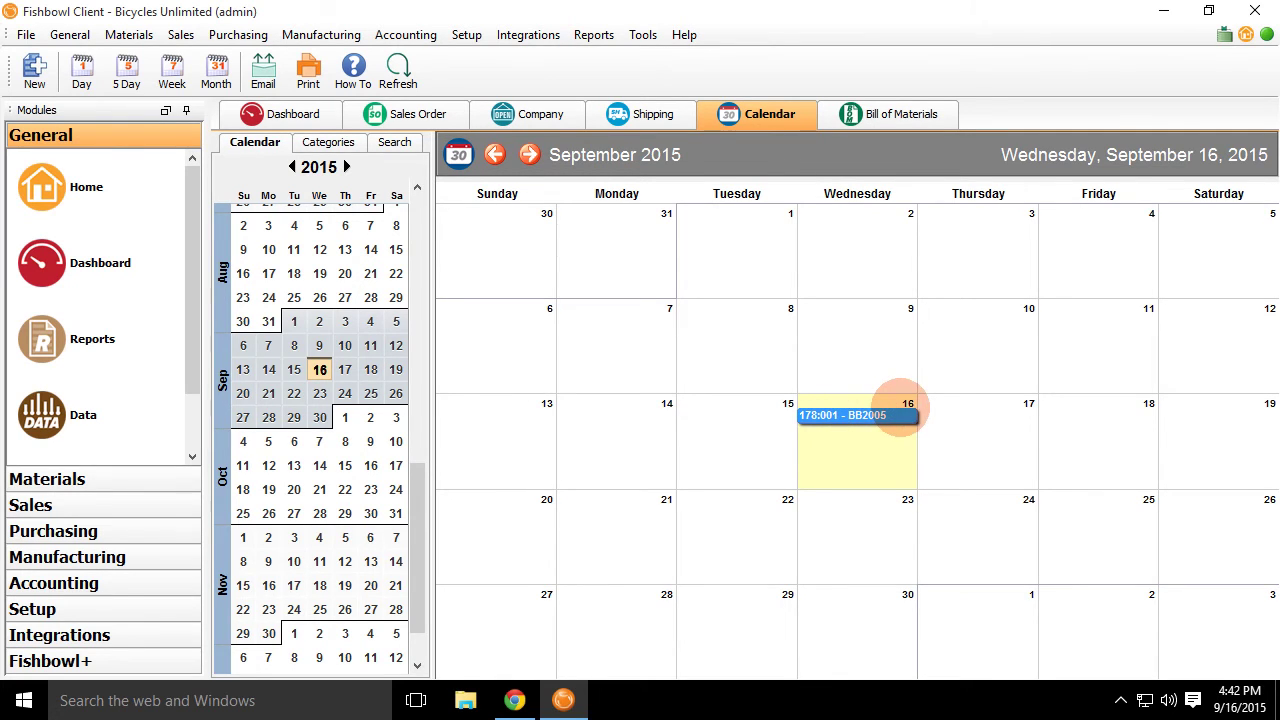
double_click(891, 414)
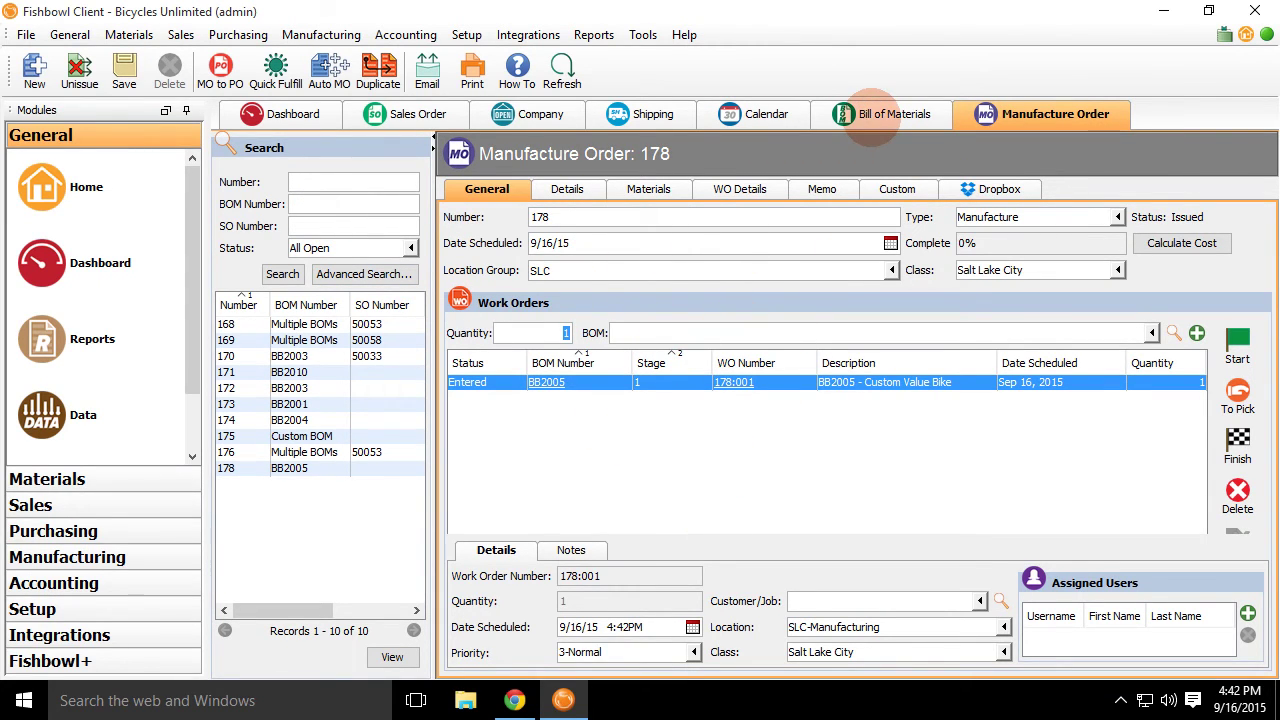
left_click(871, 116)
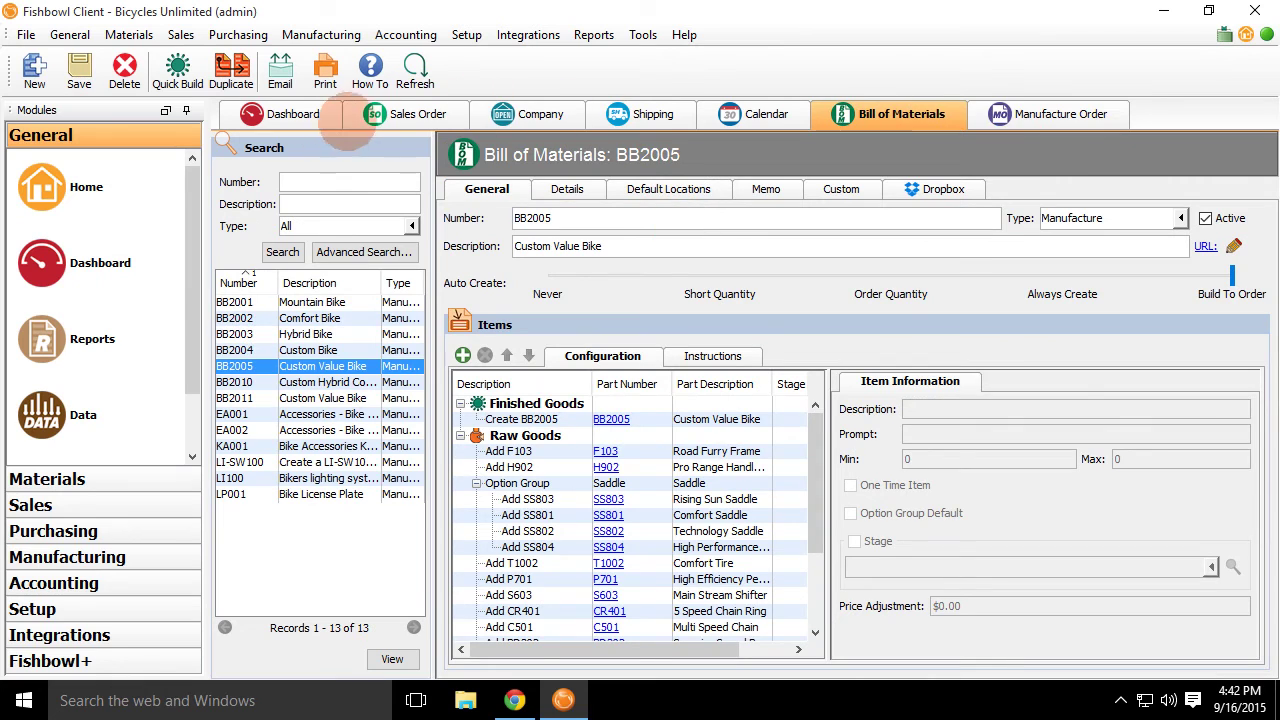
left_click(771, 116)
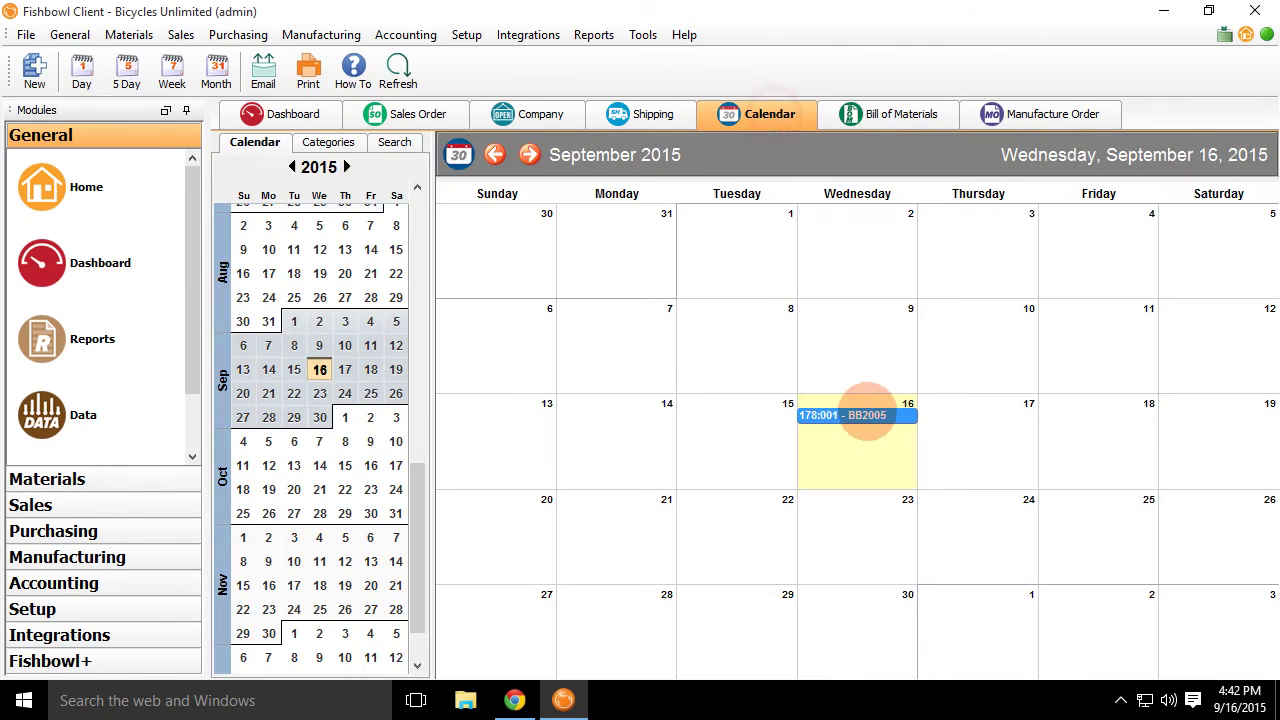
Review the 178:001 event's category choices without saving, then show the calendar category list.
right_click(867, 414)
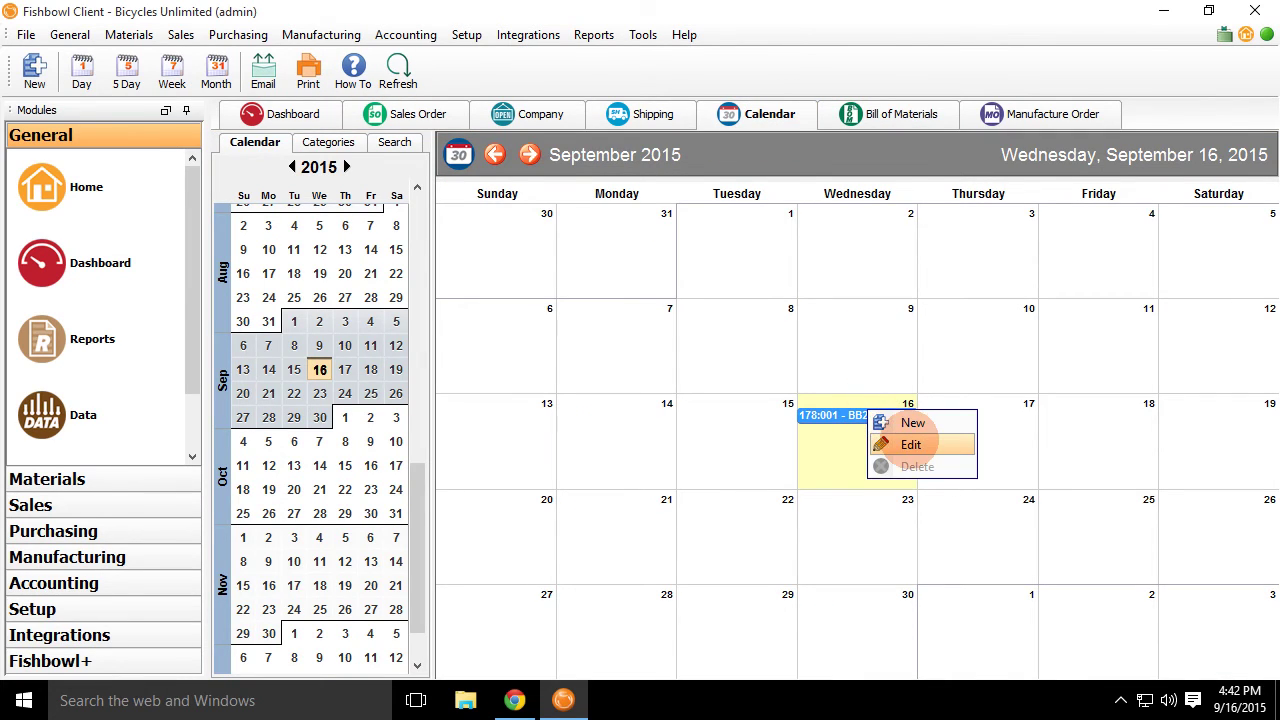
left_click(906, 441)
left_click_drag(603, 148, 398, 182)
left_click(570, 287)
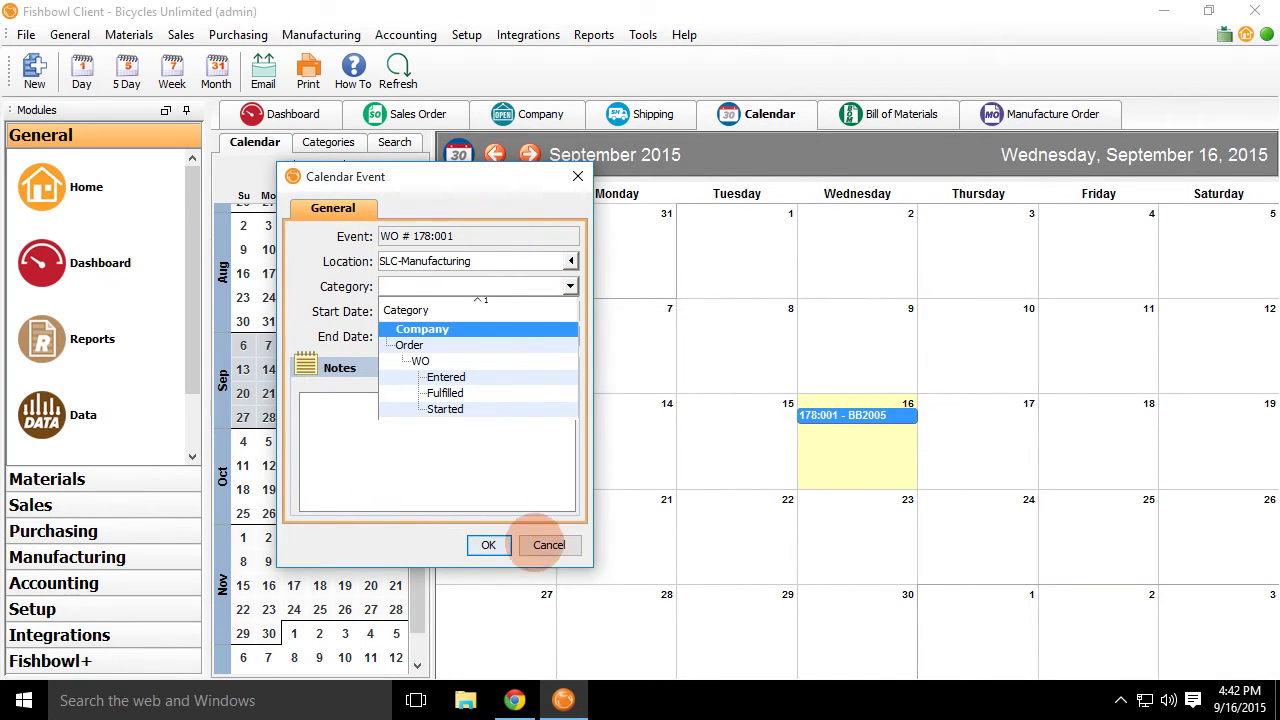
left_click(545, 546)
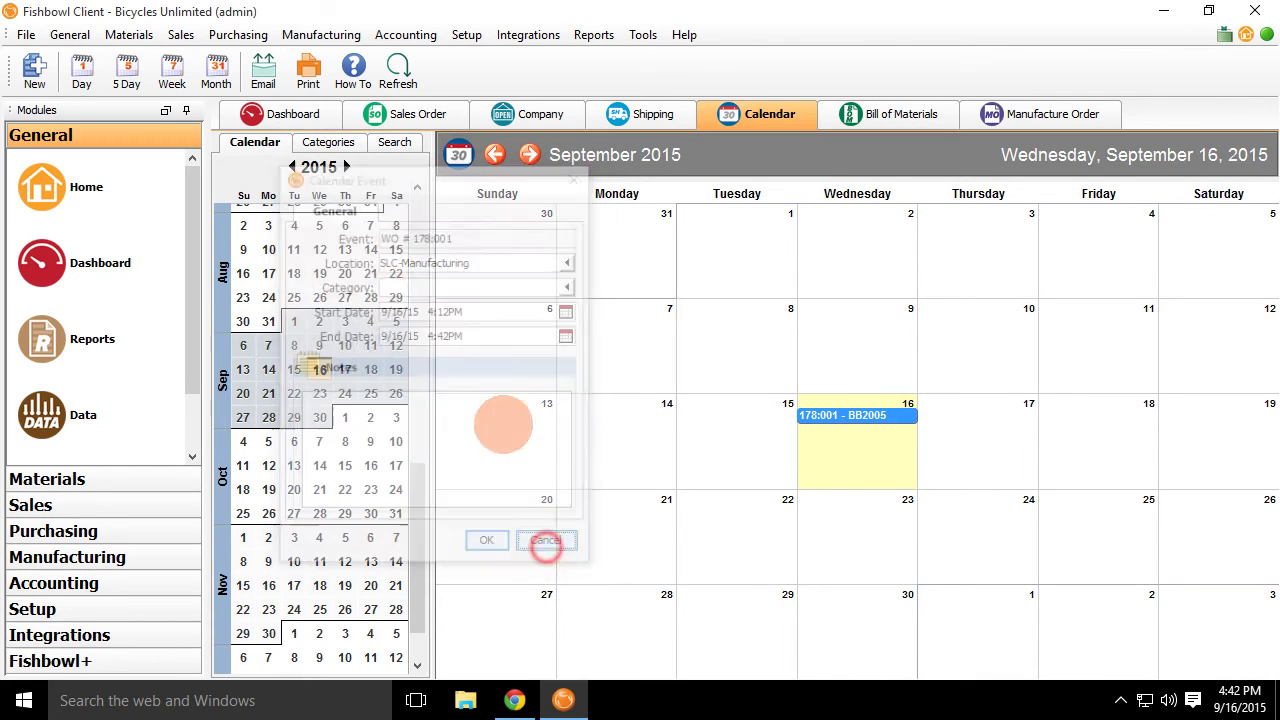
left_click(326, 142)
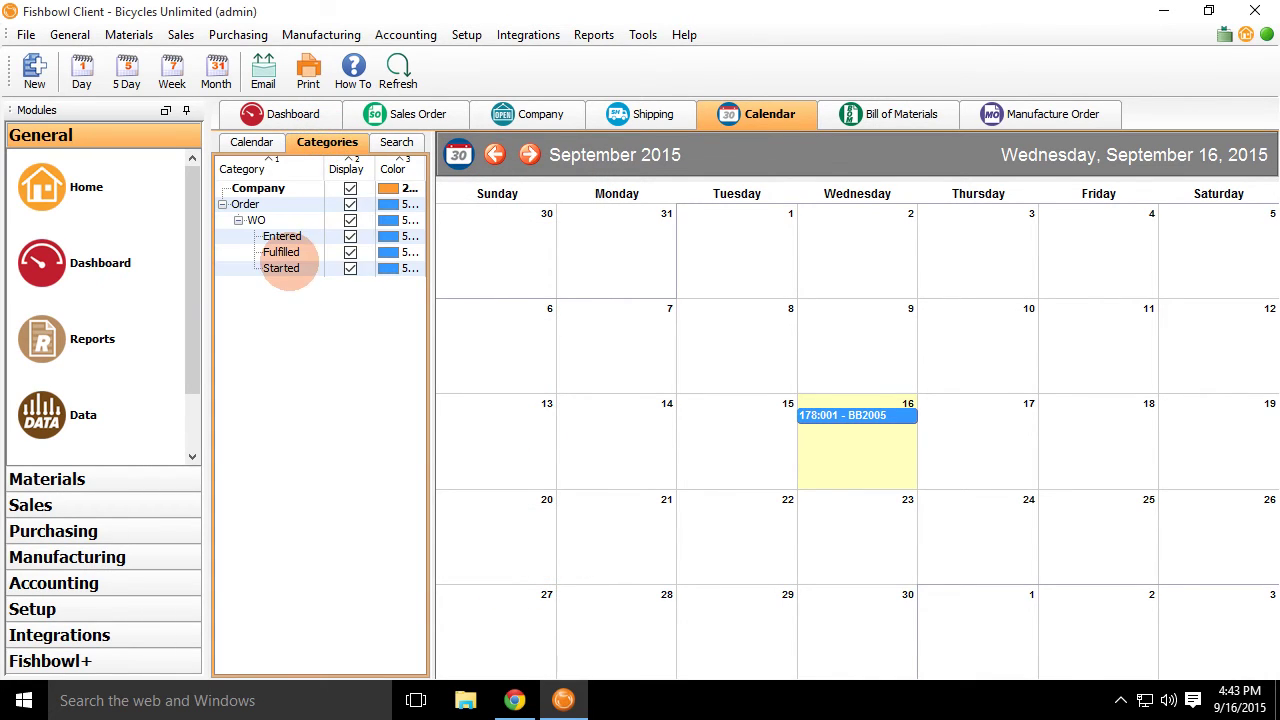
Create a new category named 'Machine 1' under WO.
right_click(262, 220)
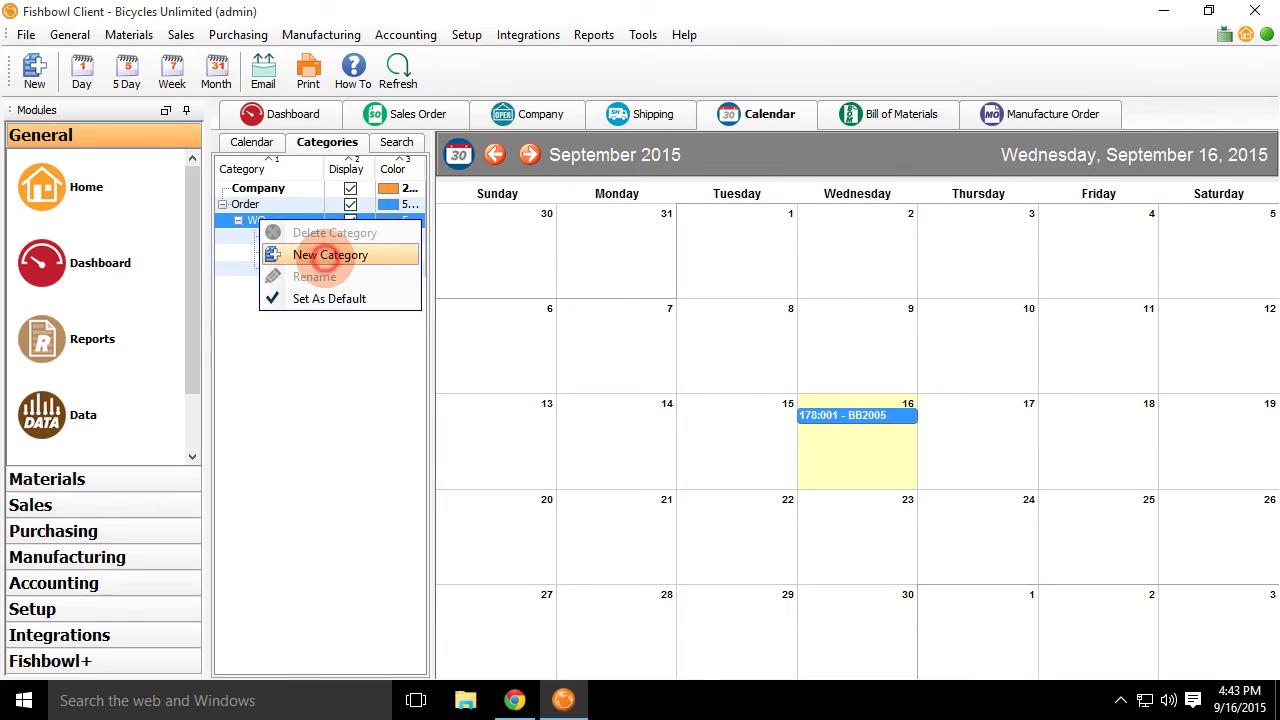
left_click(305, 252)
double_click(314, 270)
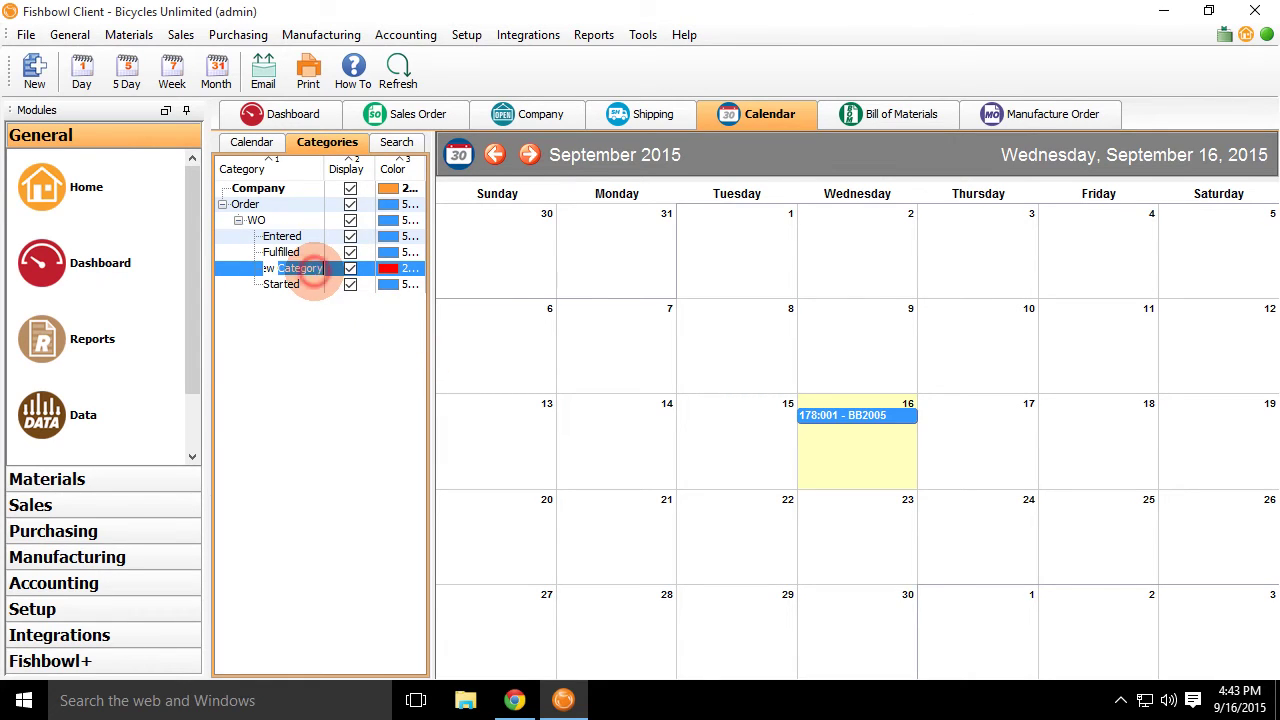
key("BackSpace")
key("BackSpace")
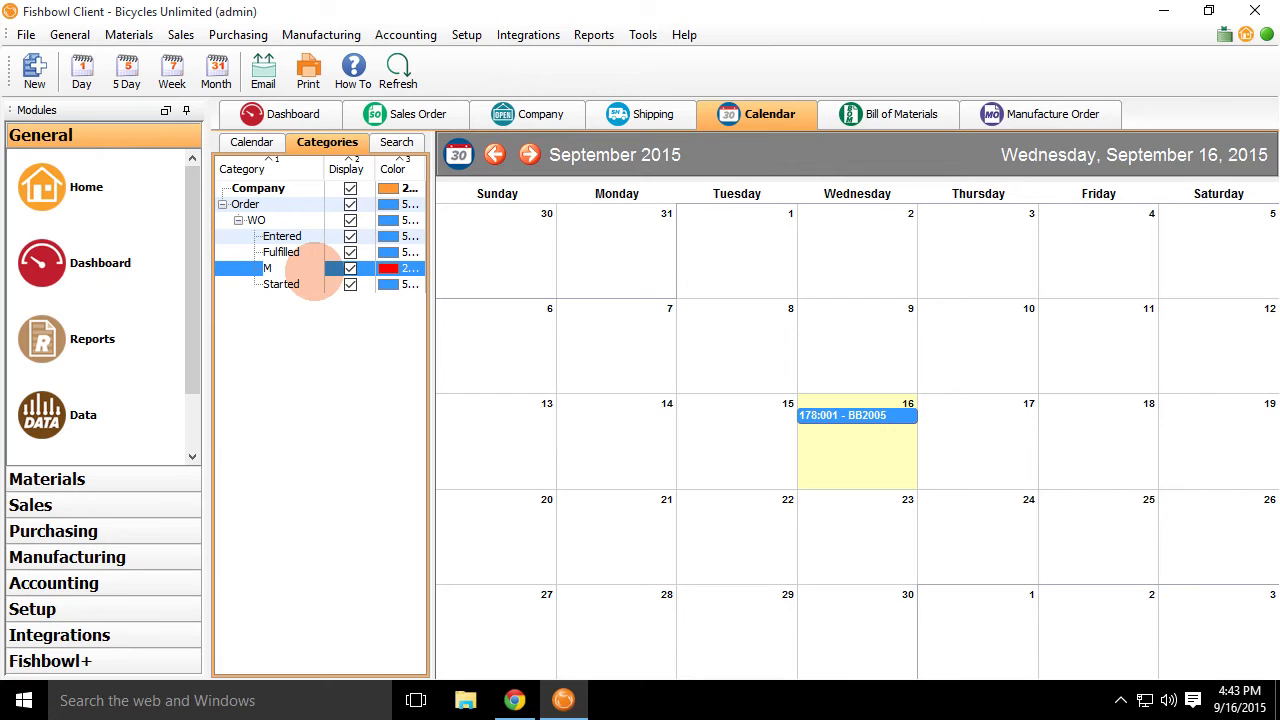
type("Machine 1")
key("Return")
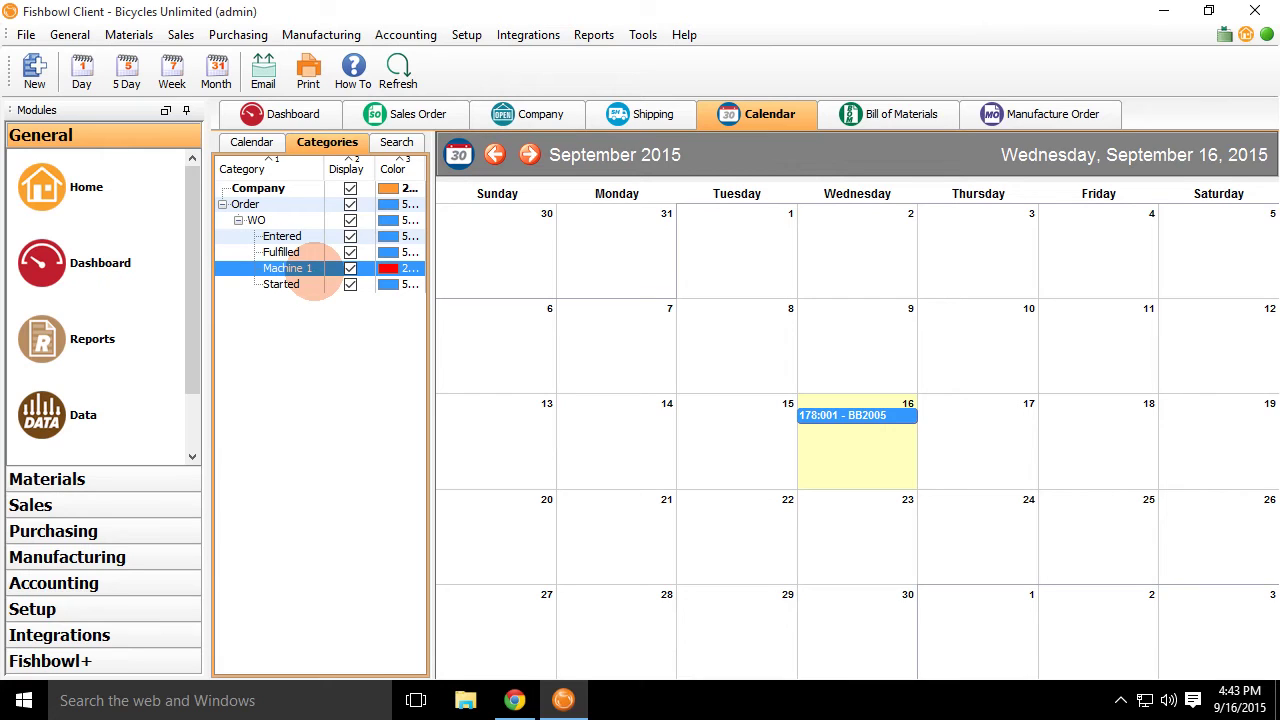
Assign event 178:001 to the Machine 1 category so it shows red.
right_click(842, 414)
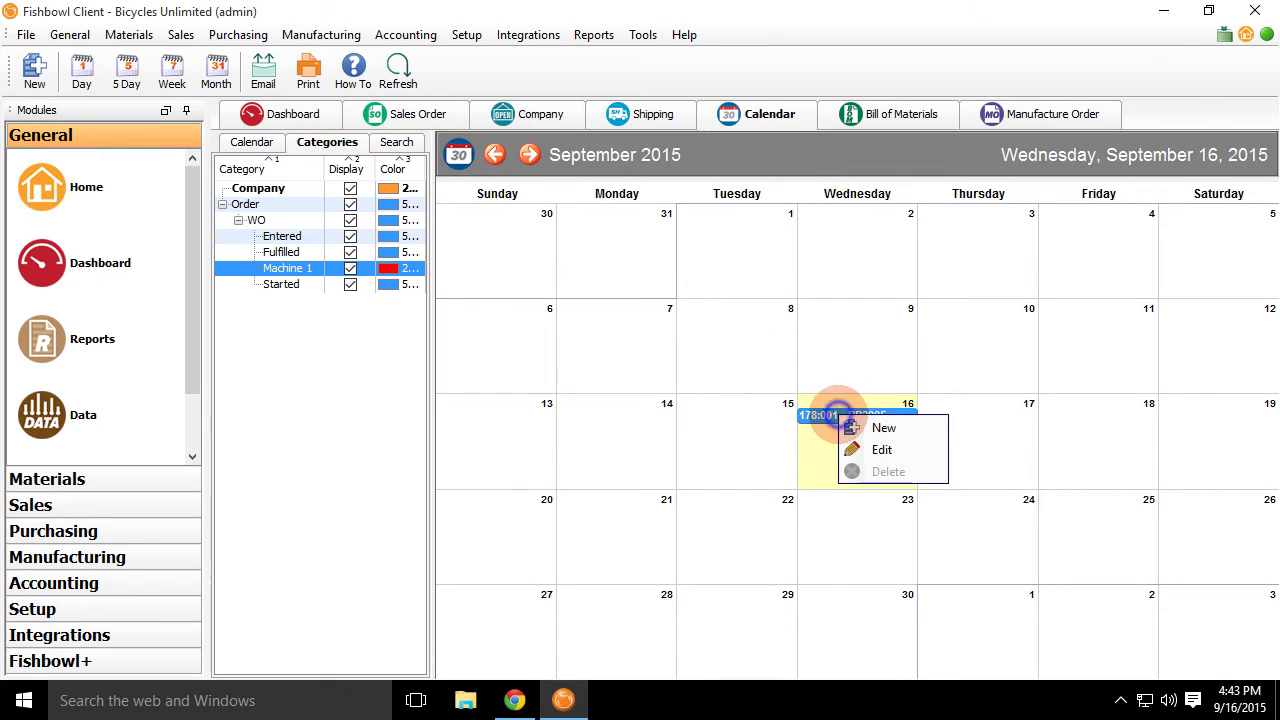
left_click(857, 449)
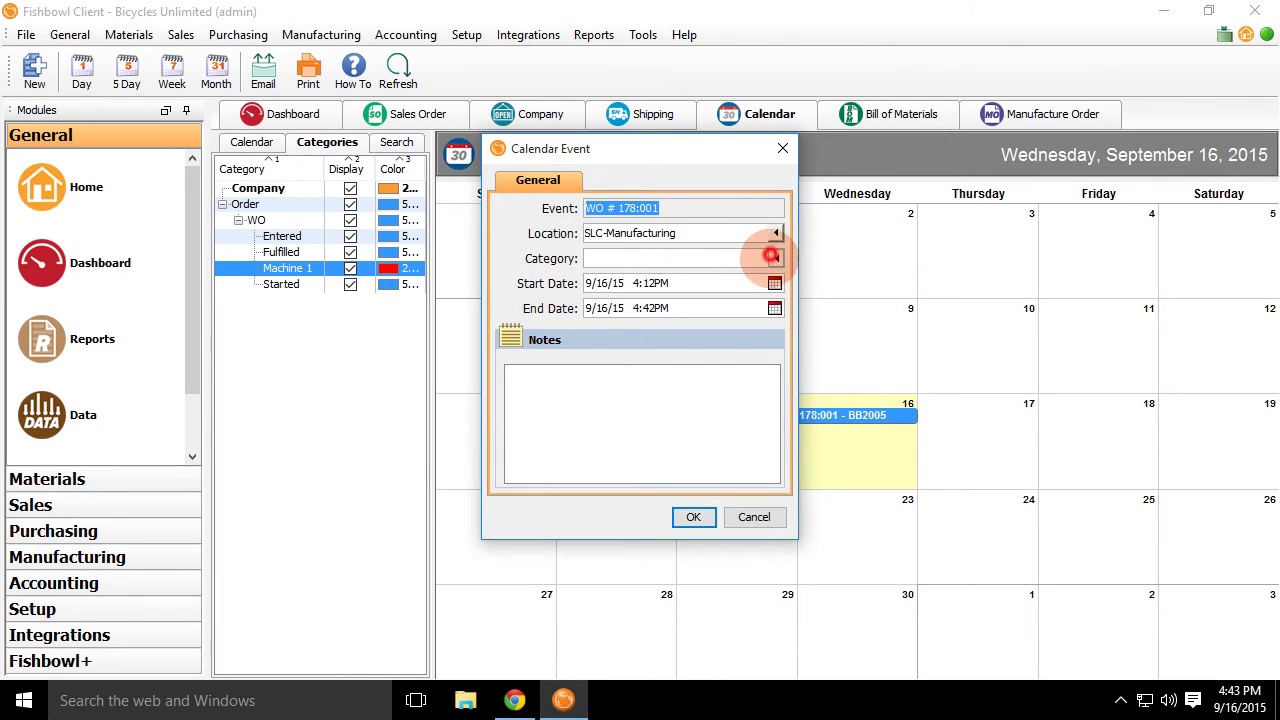
left_click(775, 258)
left_click(661, 387)
left_click(693, 517)
mouse_move(912, 417)
left_mouse_down()
mouse_move(948, 410)
mouse_move(876, 417)
mouse_move(908, 408)
left_mouse_up()
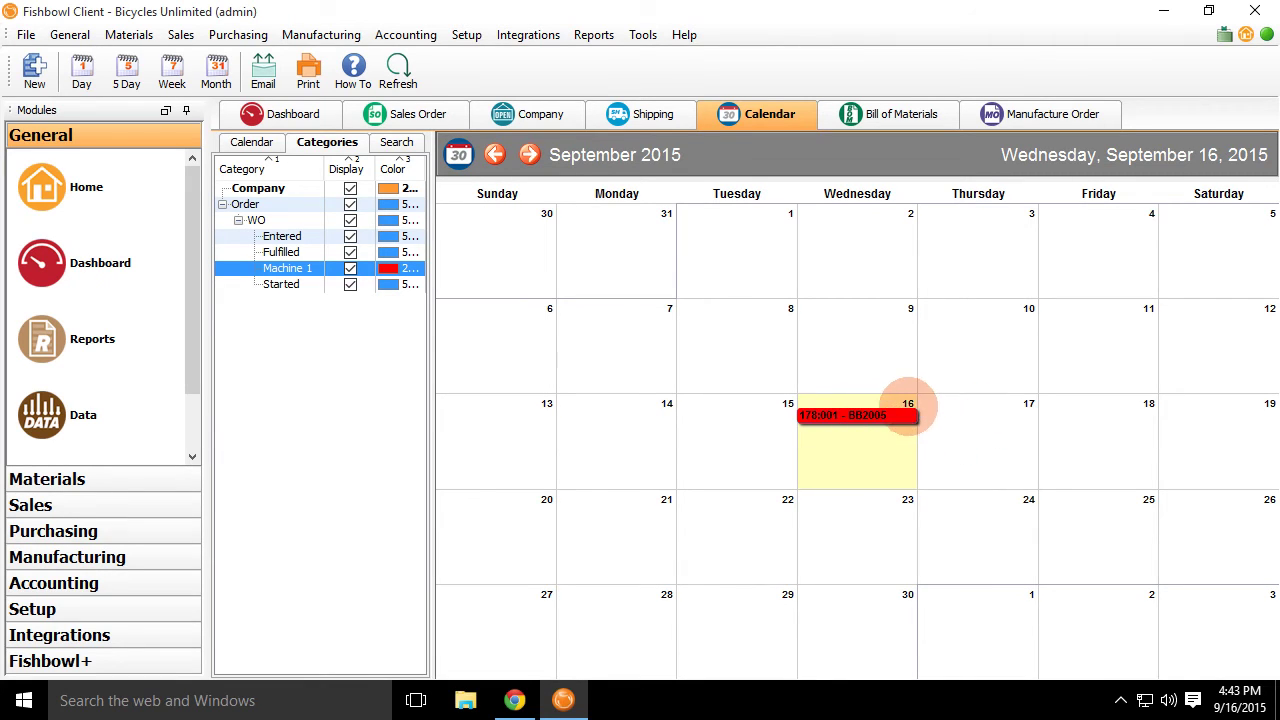
Hide Company and Order events so only Machine 1 shows under WO.
left_click(350, 188)
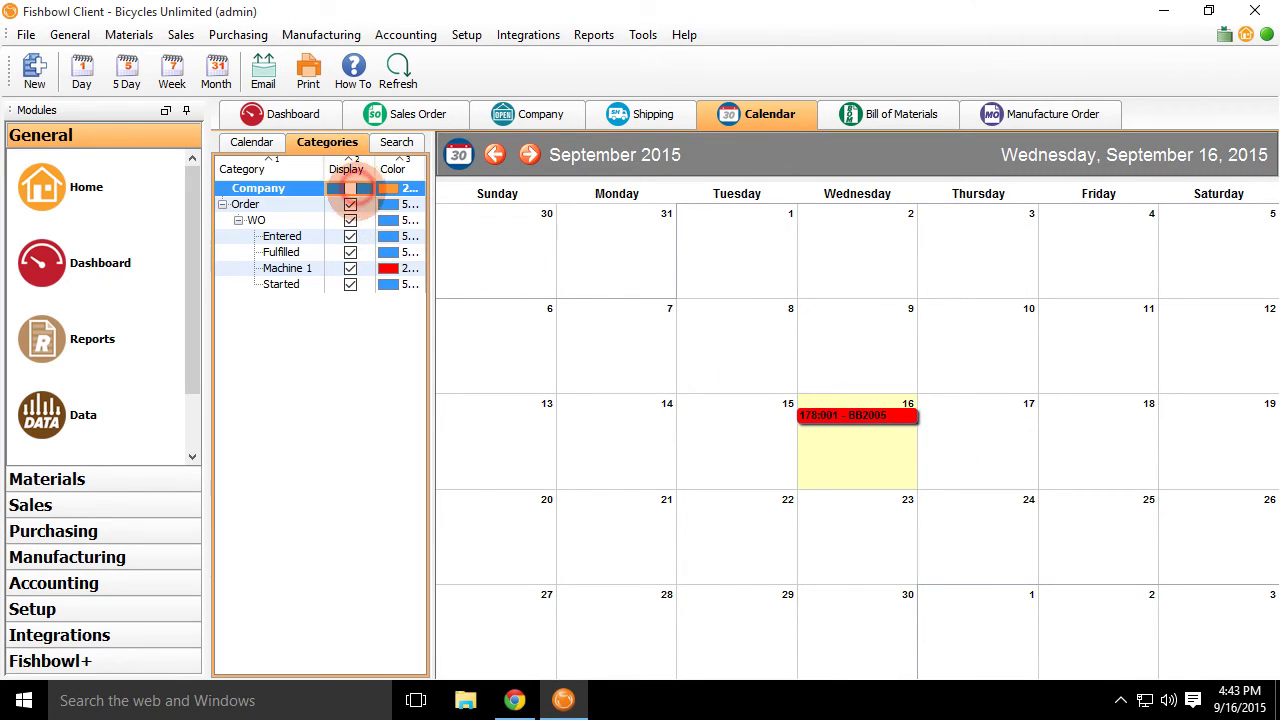
left_click(350, 204)
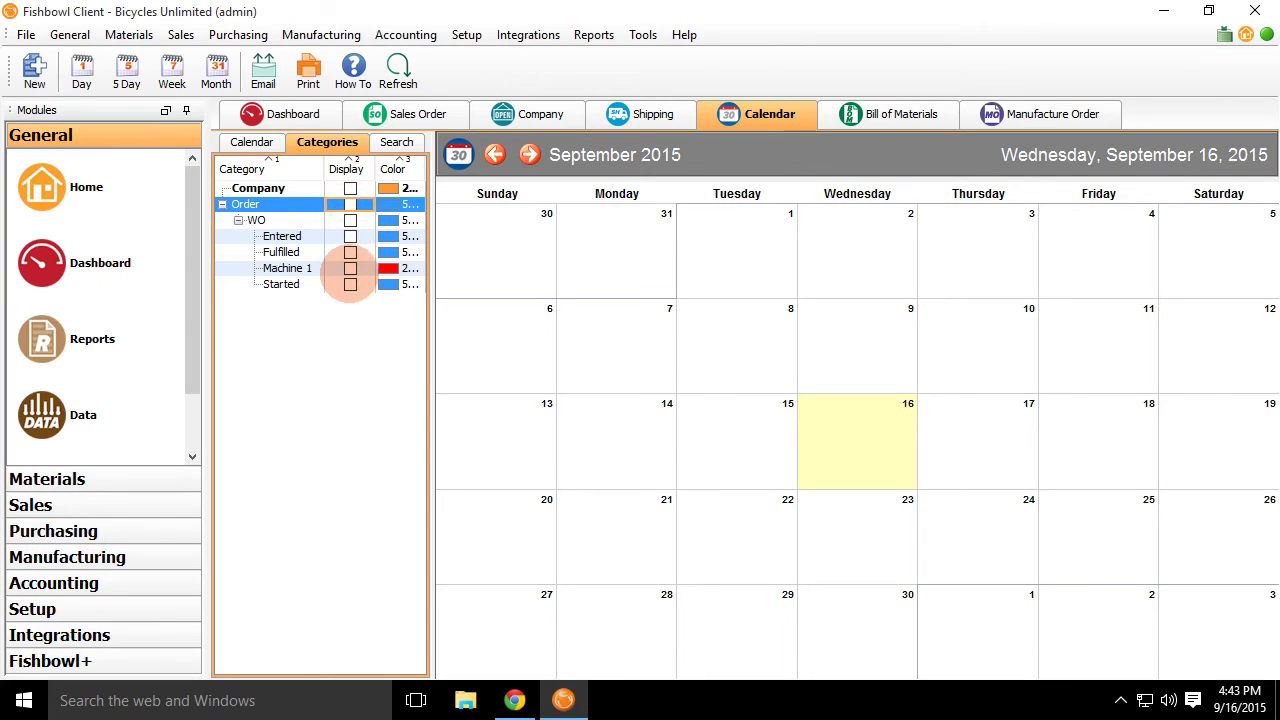
left_click(350, 268)
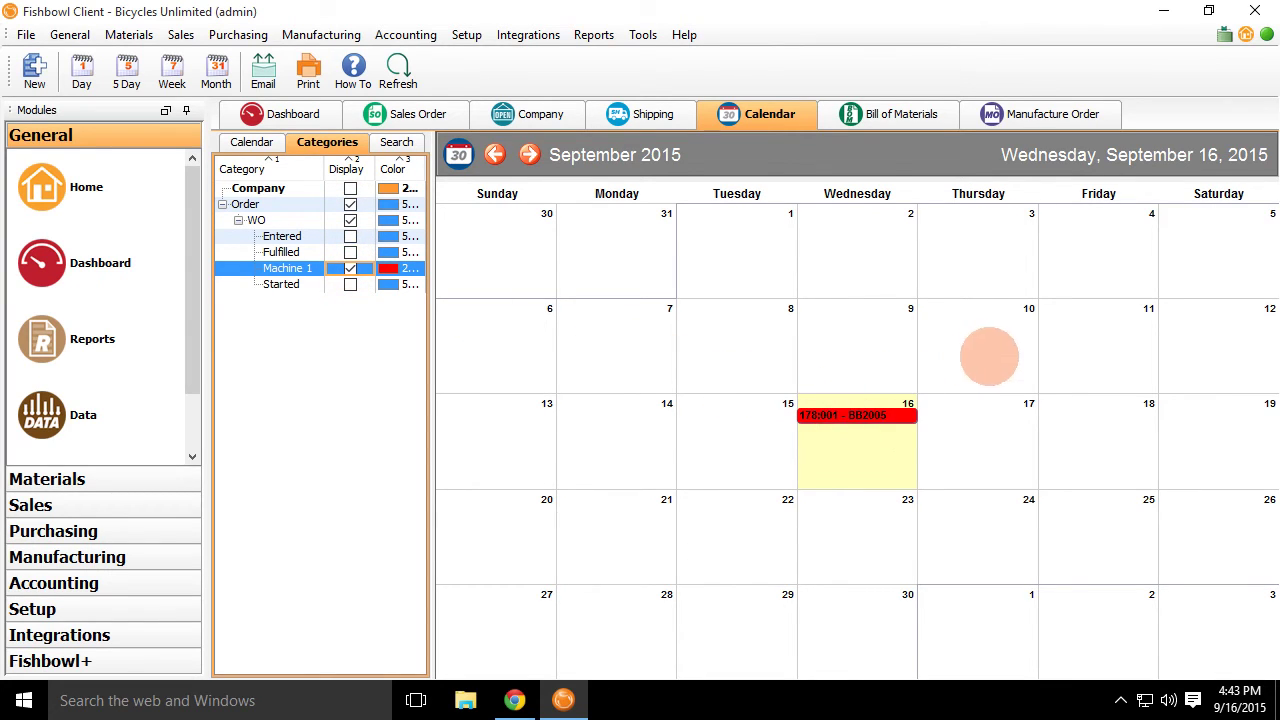
Reschedule event 178:001 to Tuesday, September 15 and review its edit dialog.
left_click_drag(883, 417, 757, 414)
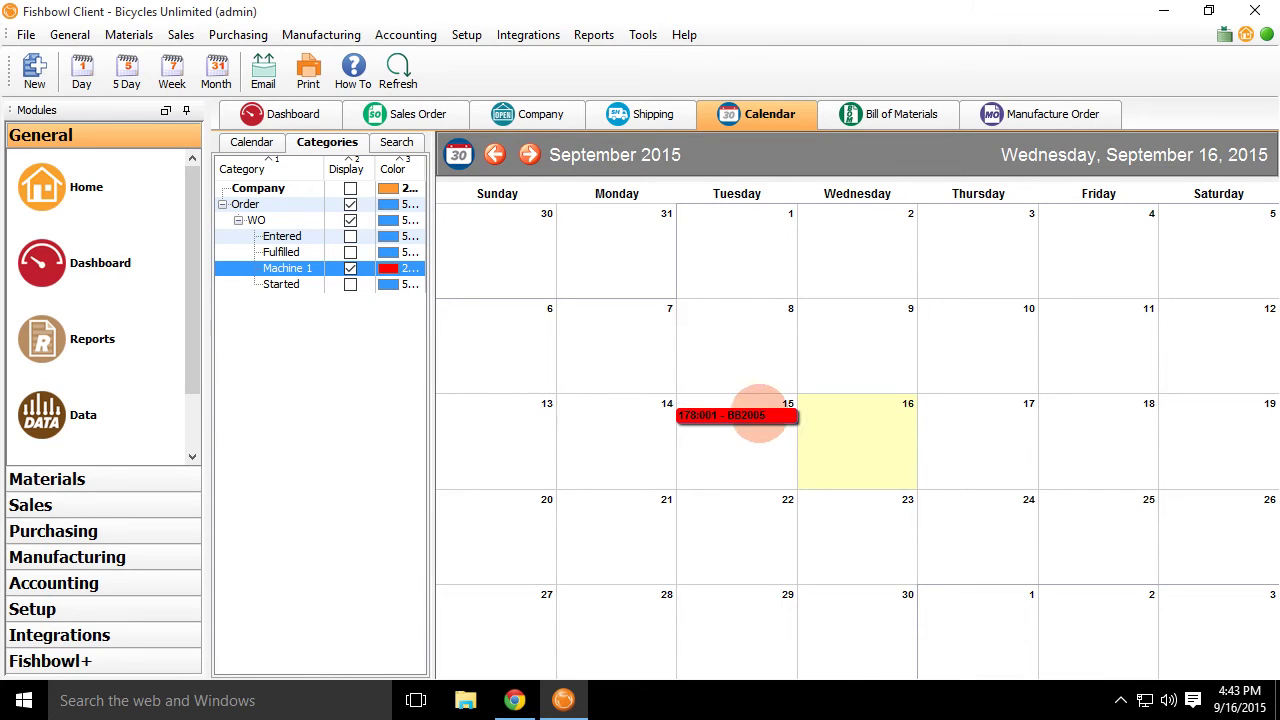
left_click(759, 413)
left_click(831, 449)
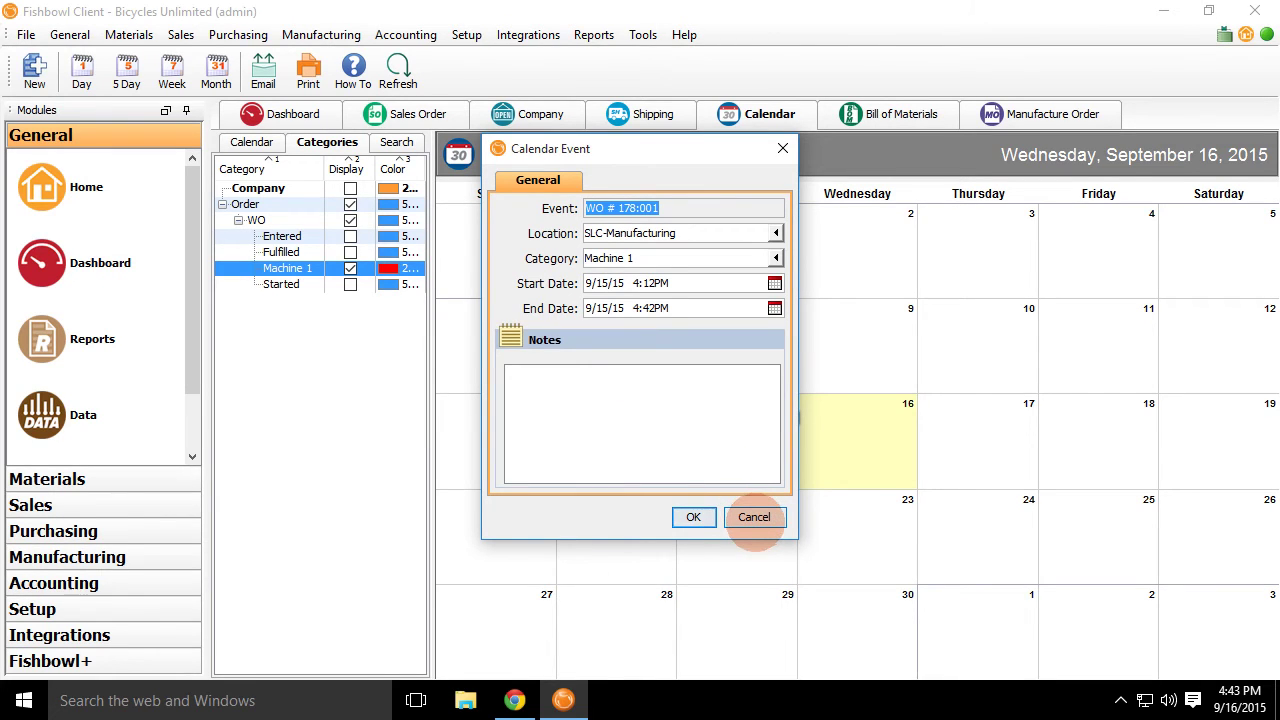
left_click(754, 517)
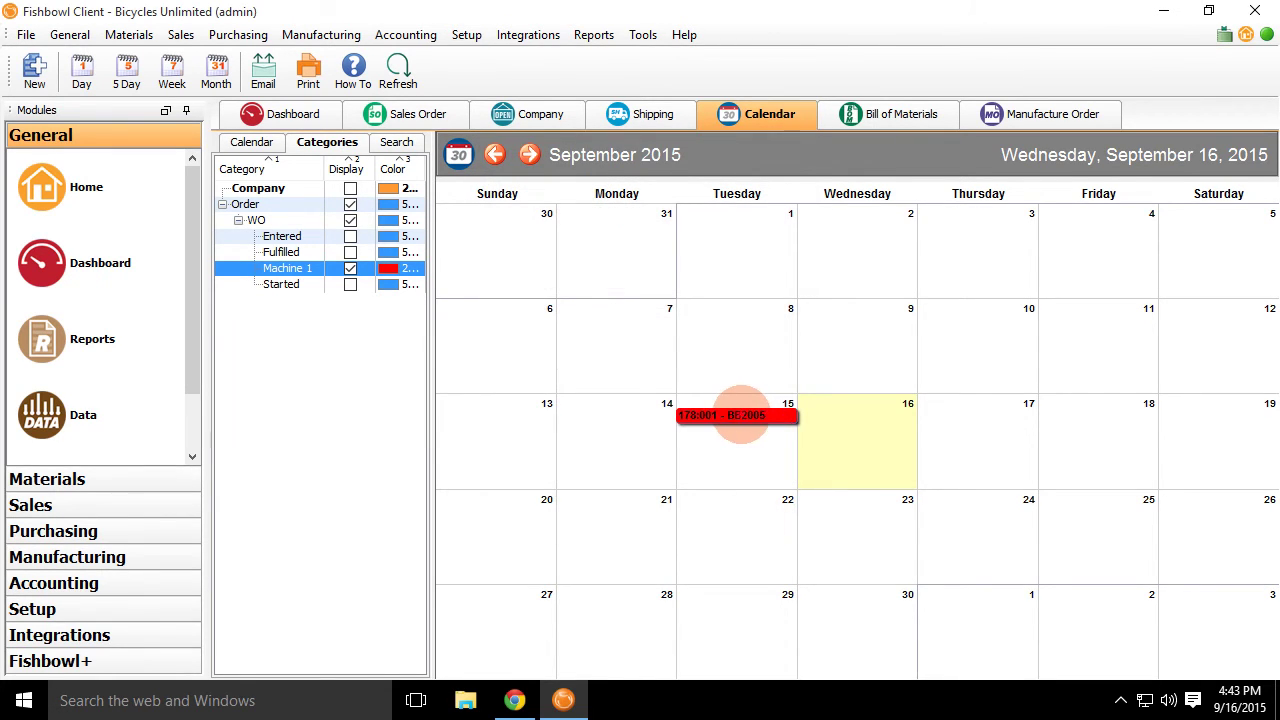
Open manufacture order 178 from the event and move the event to Thursday the 17th.
double_click(620, 415)
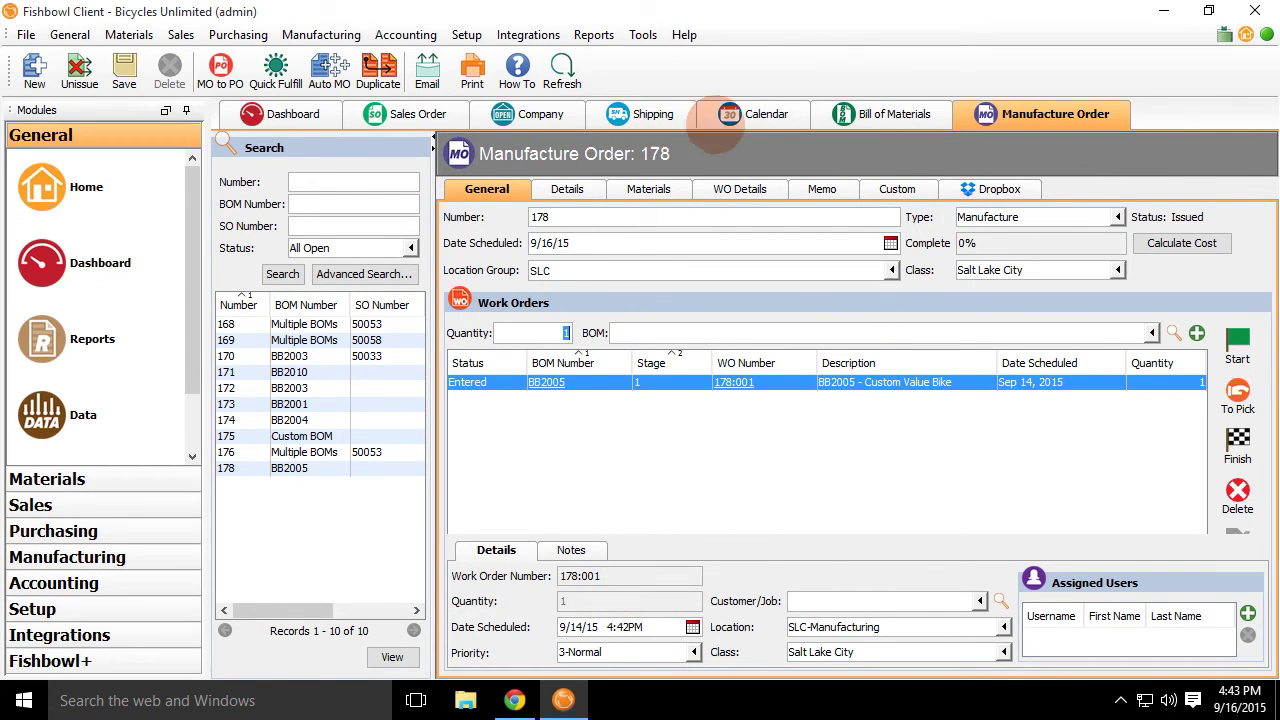
left_click(762, 112)
double_click(615, 415)
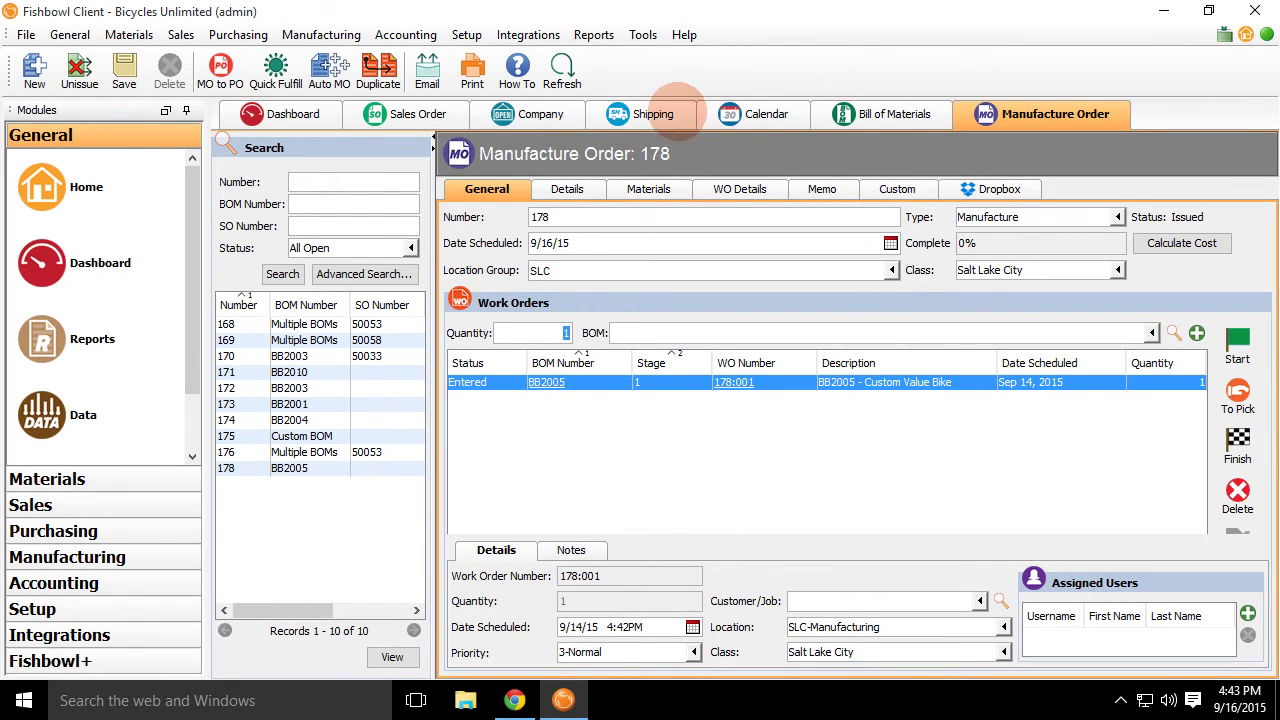
left_click(752, 114)
left_click_drag(620, 415, 970, 443)
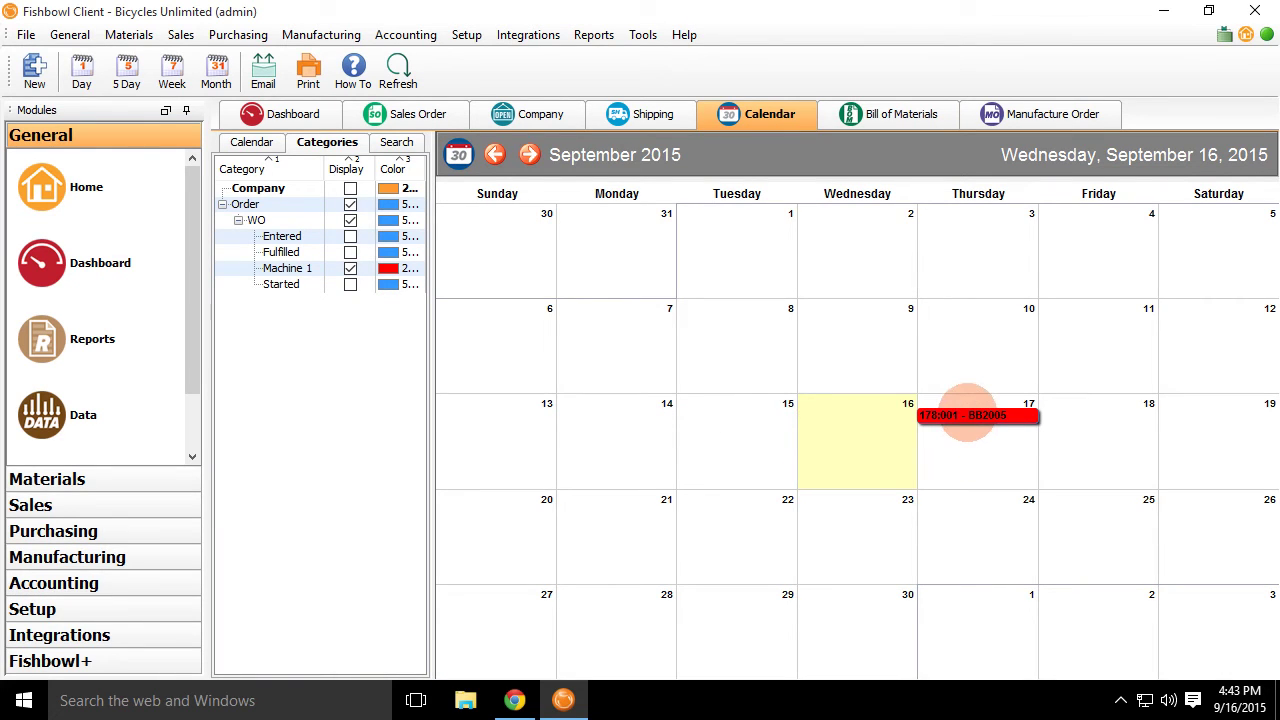
double_click(966, 414)
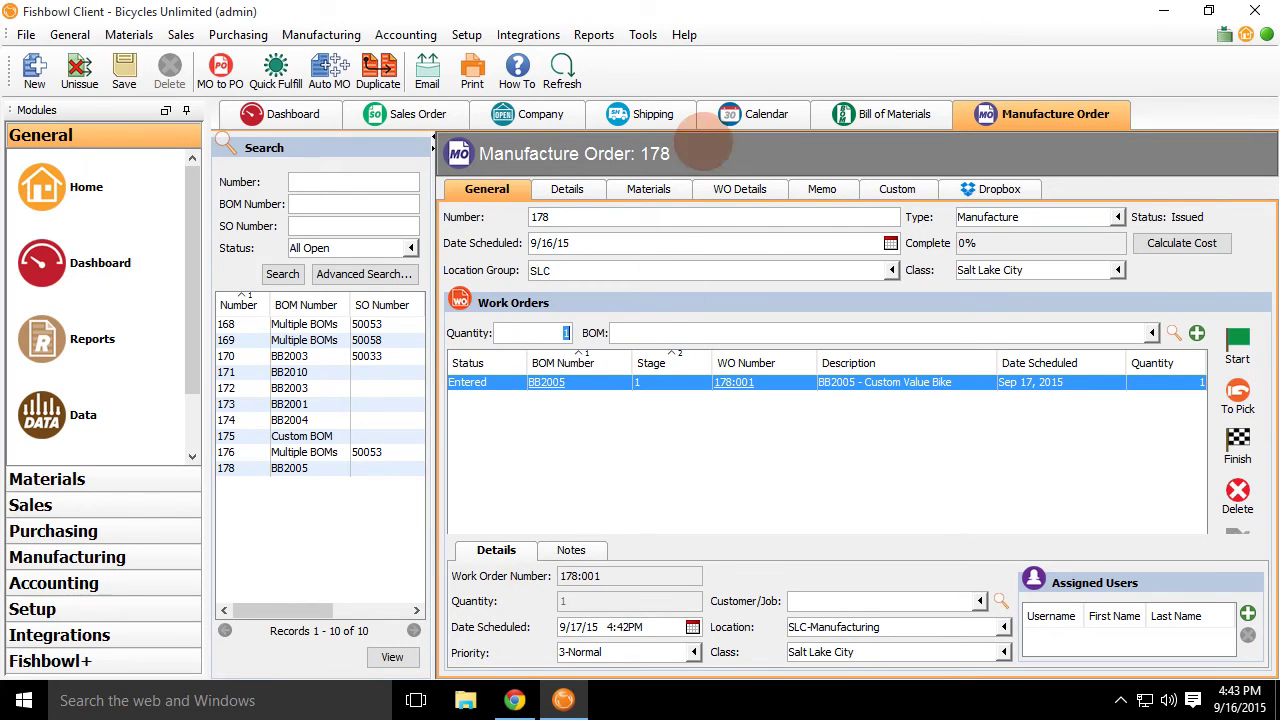
left_click(772, 114)
Move the red 178:001 – BB2005 work order bar onto Tuesday, September 15.
left_click_drag(980, 418, 731, 417)
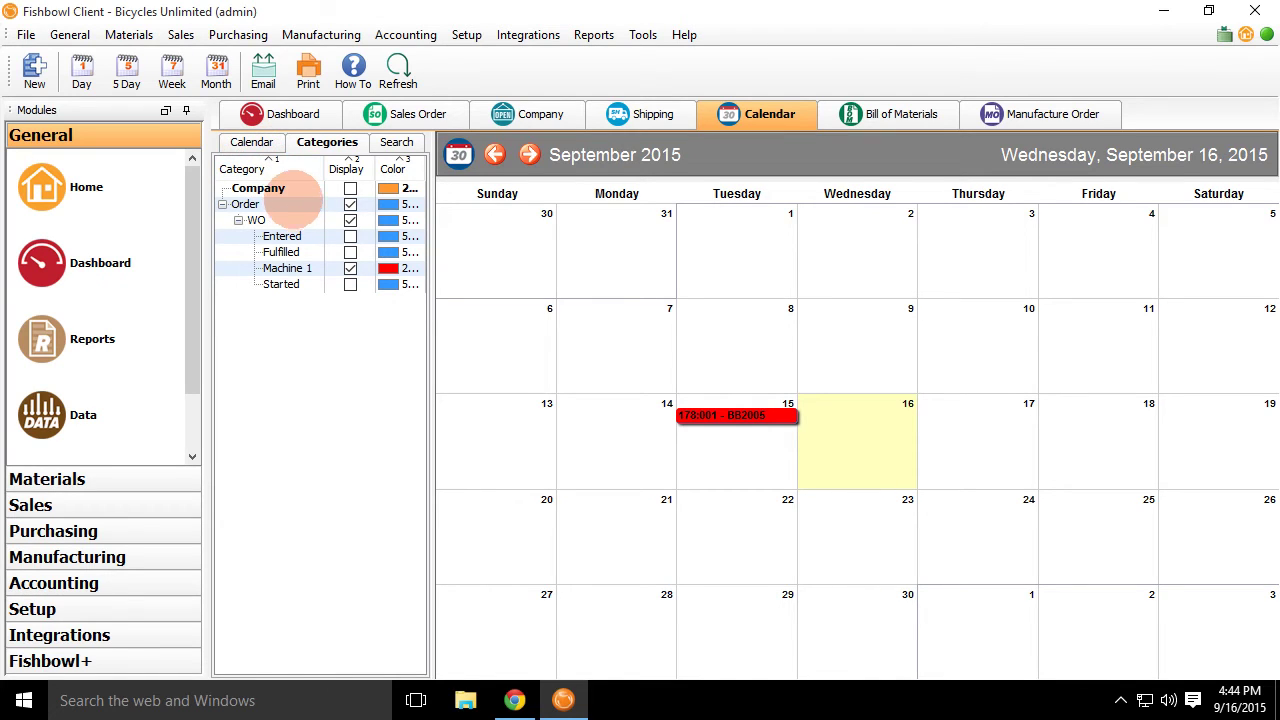
Open Accounting > Accounting and choose Mark as posted on the General tab.
left_click(412, 34)
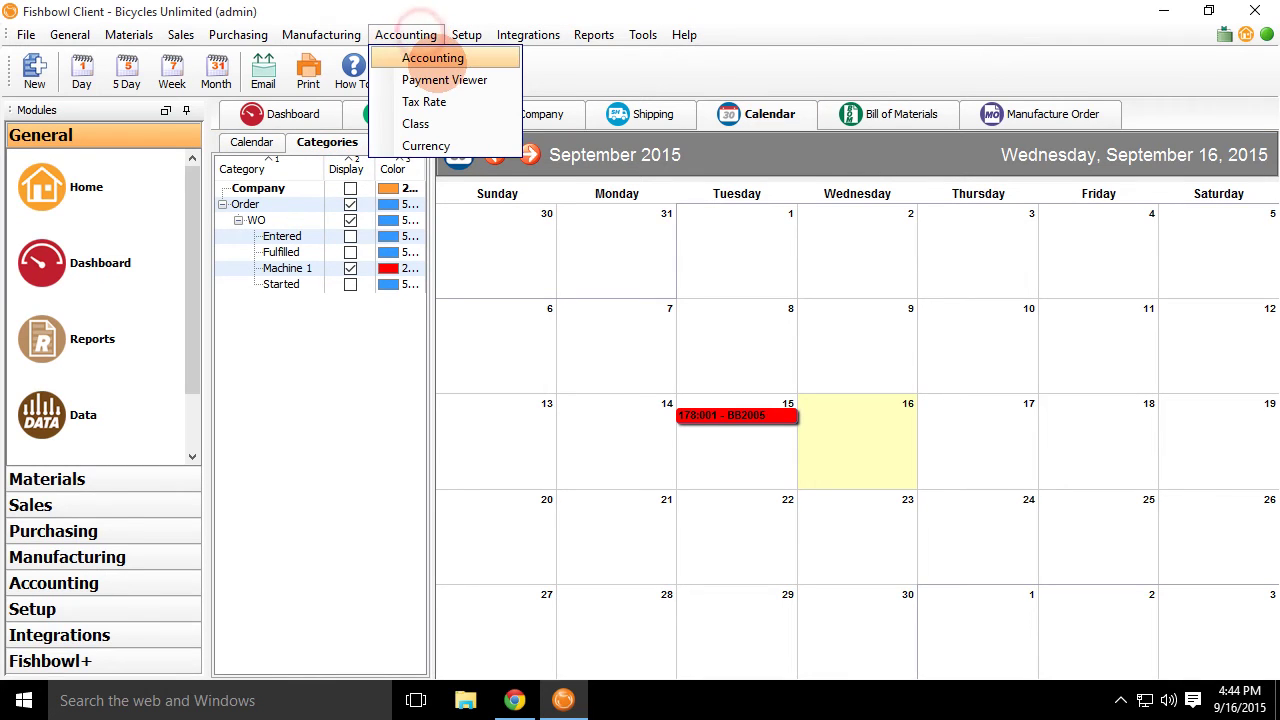
left_click(430, 58)
left_click(265, 188)
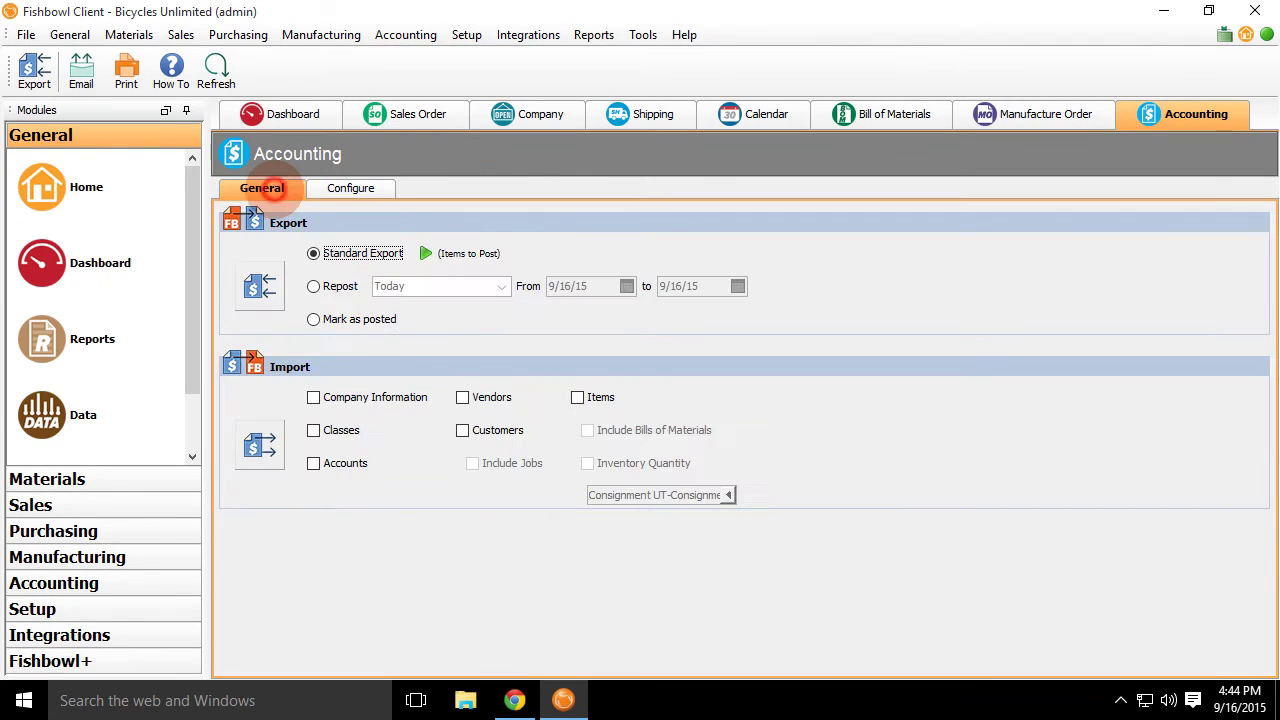
left_click(378, 320)
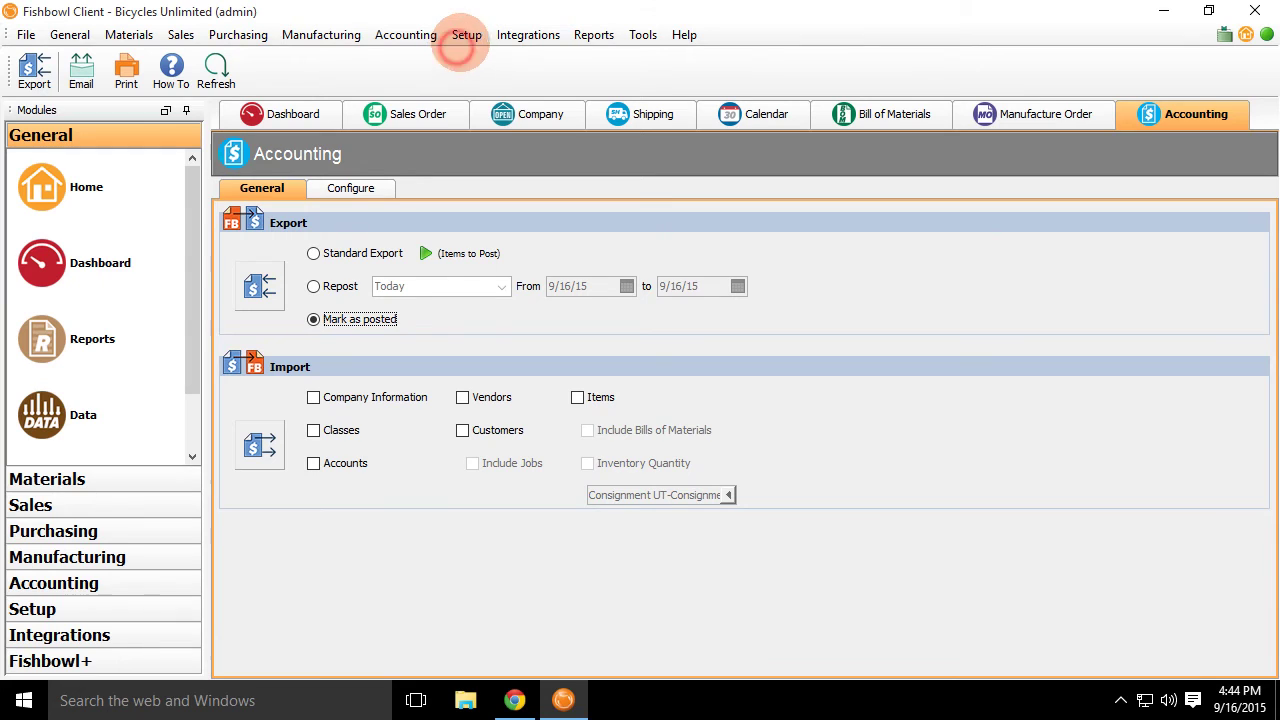
Open User Group setup and load the Accounting group's Rights.
left_click(462, 40)
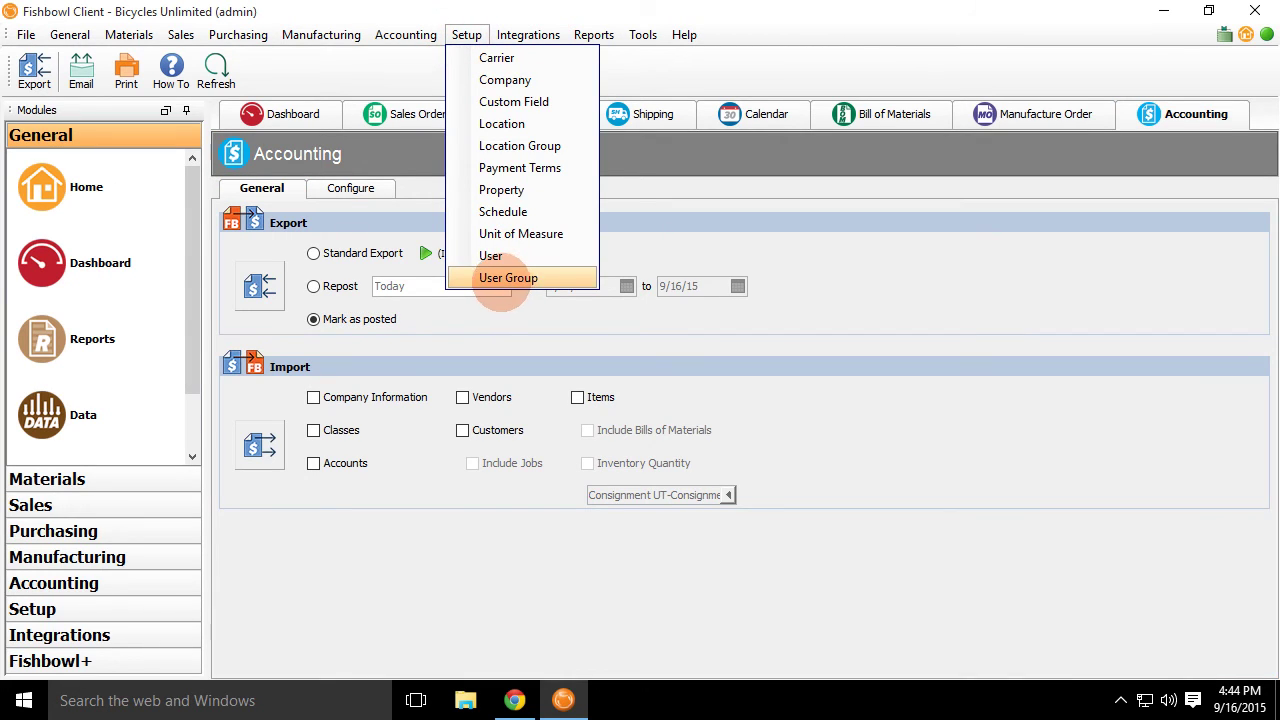
left_click(505, 280)
left_click(252, 356)
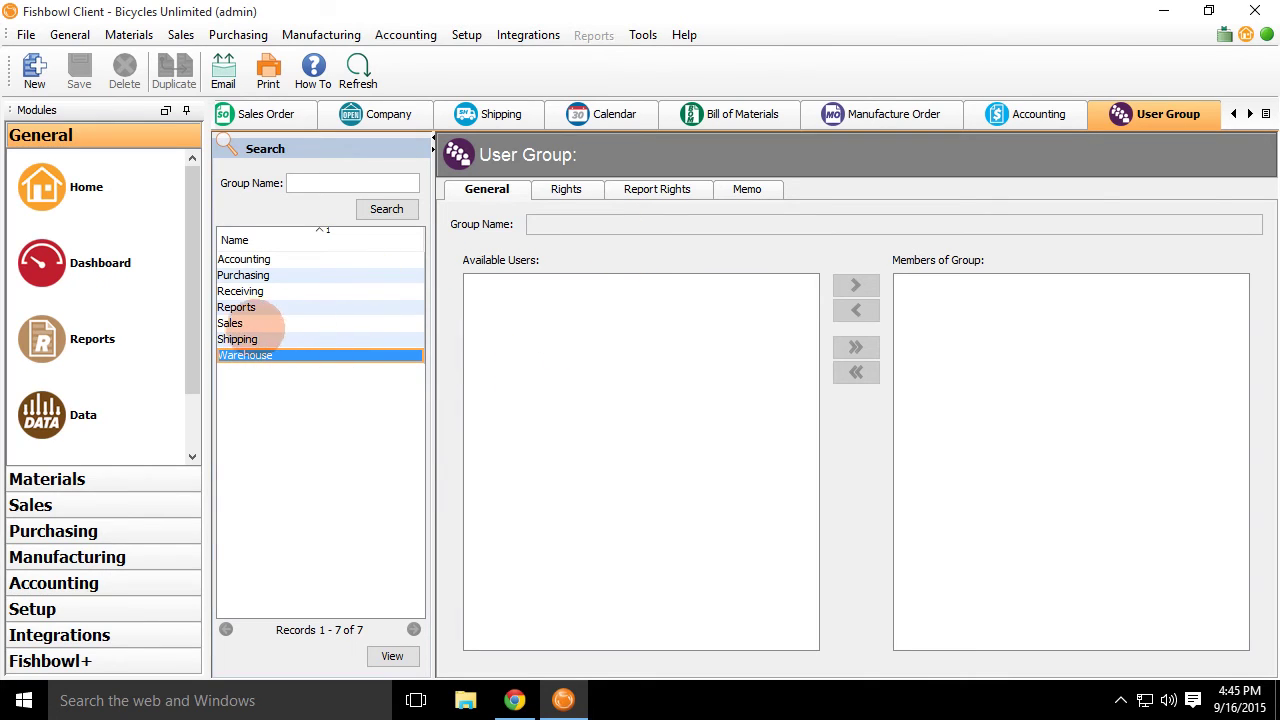
left_click(263, 258)
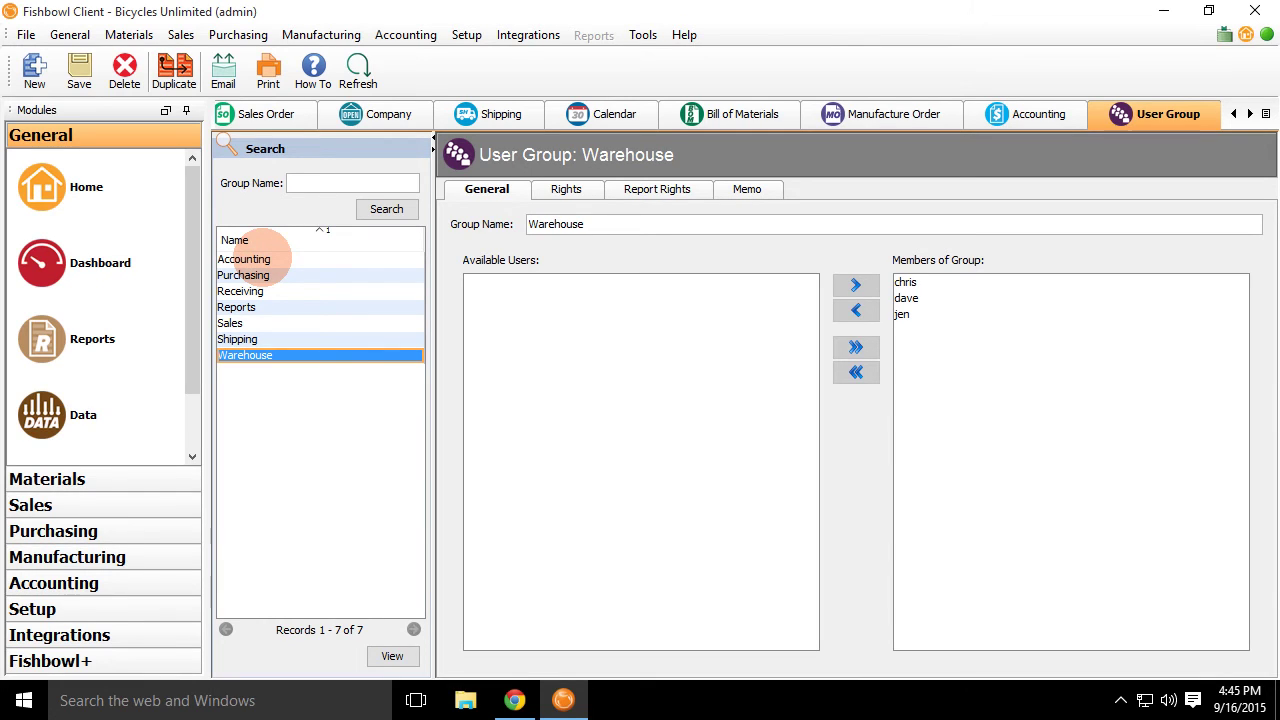
left_click(263, 258)
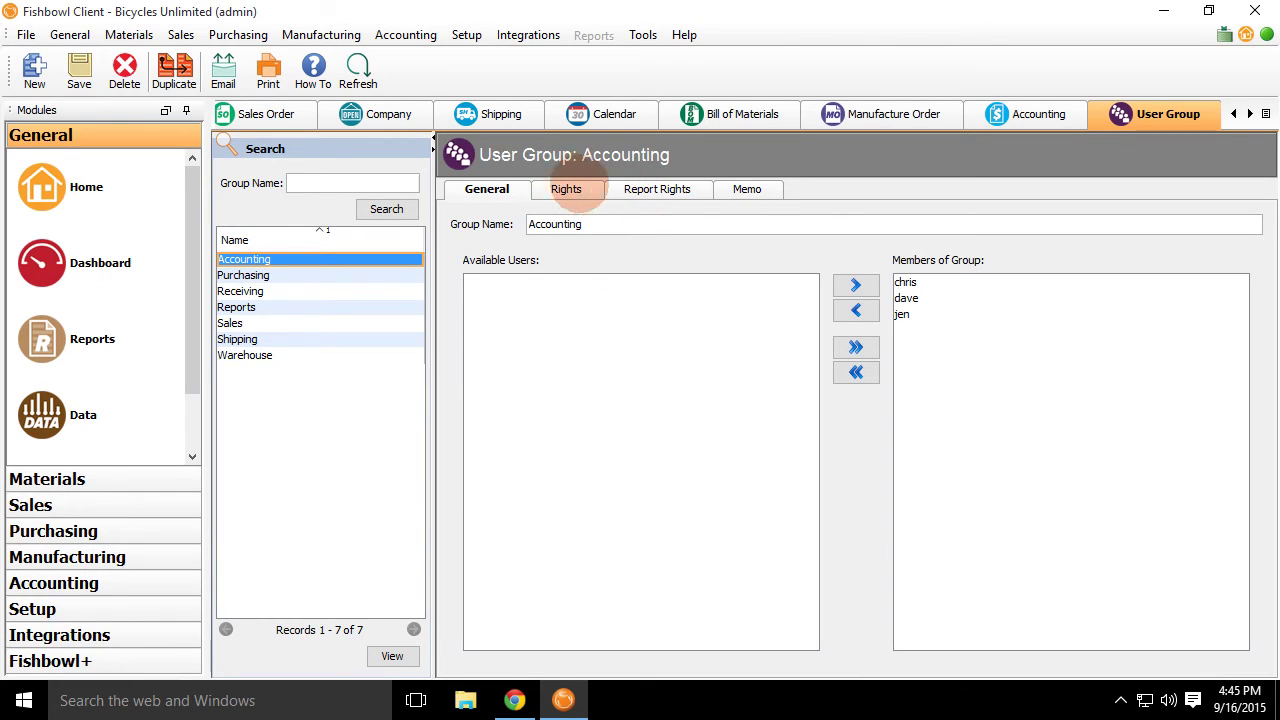
left_click(566, 189)
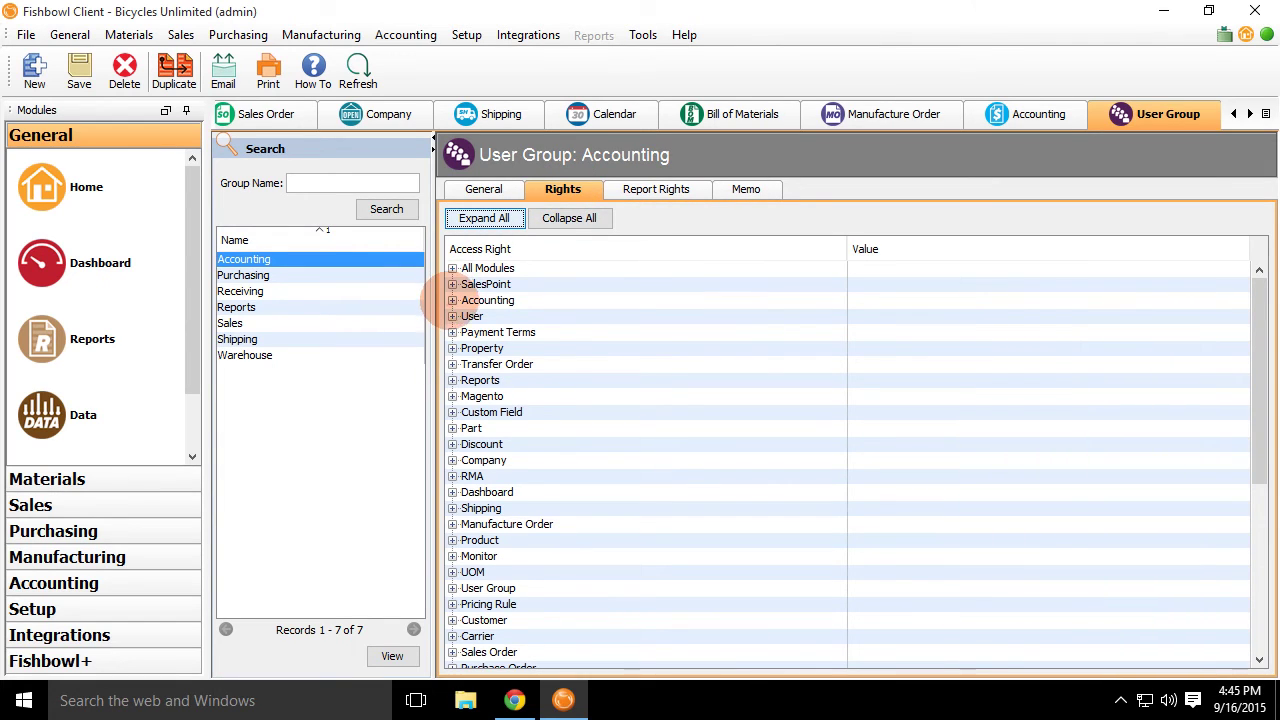
Uncheck Accounting-Integration, Mark As Posted and Options rights and save the group.
left_click(452, 300)
left_click(545, 364)
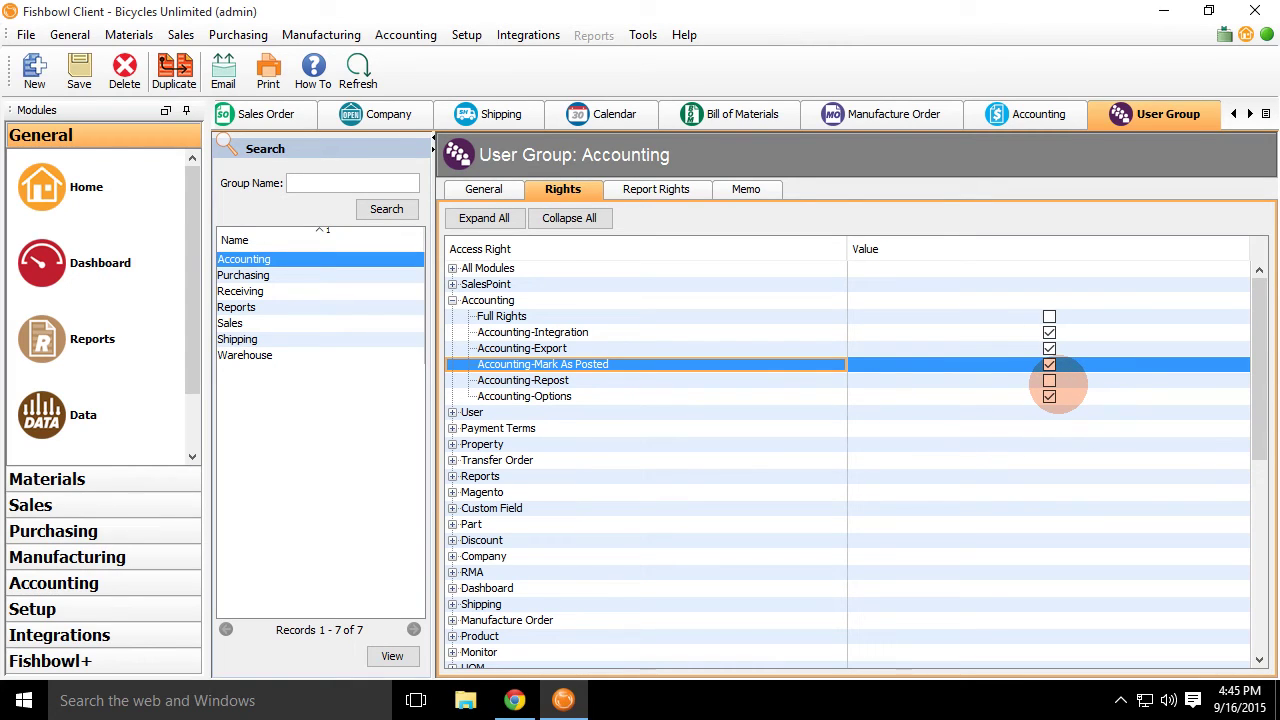
left_click(1049, 364)
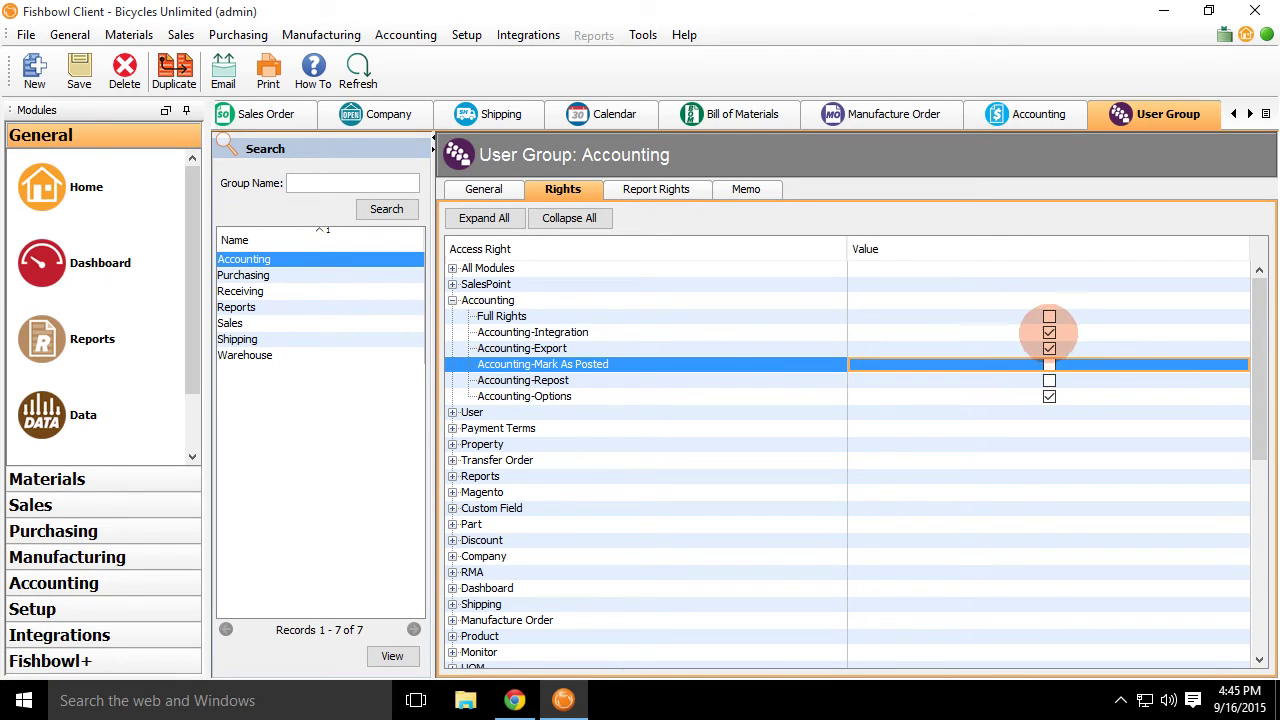
left_click(1049, 332)
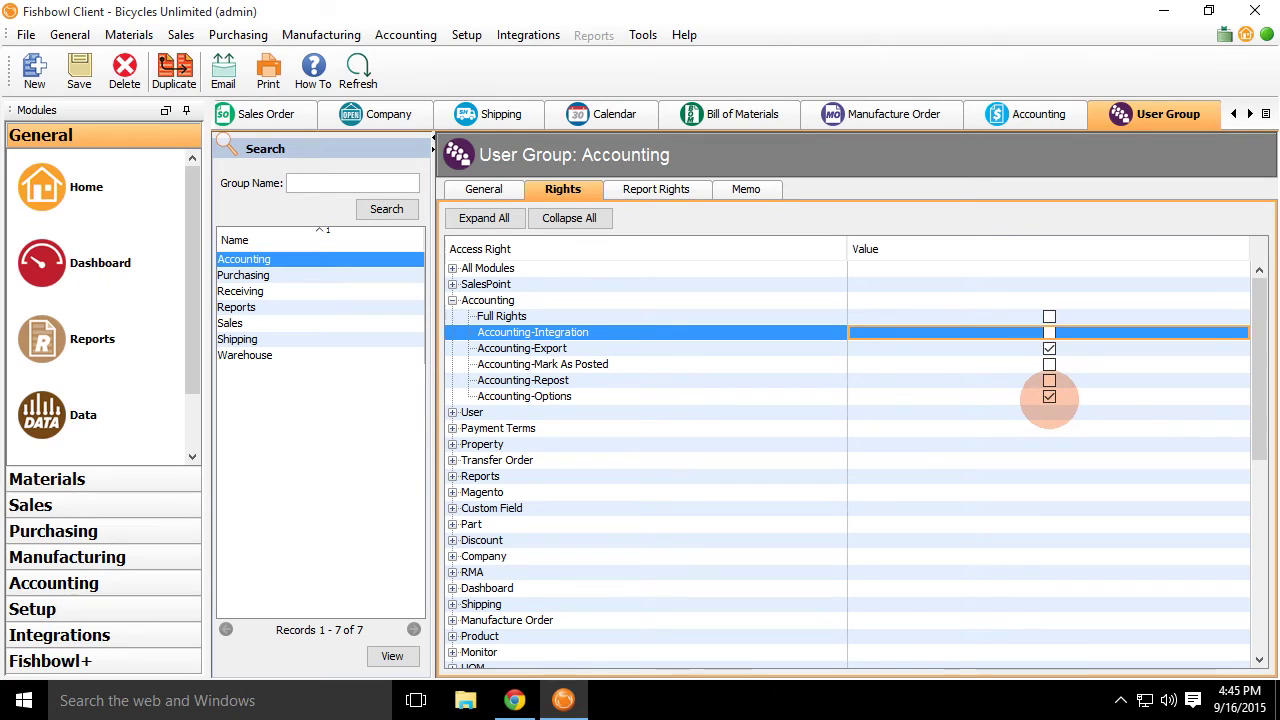
left_click(1049, 396)
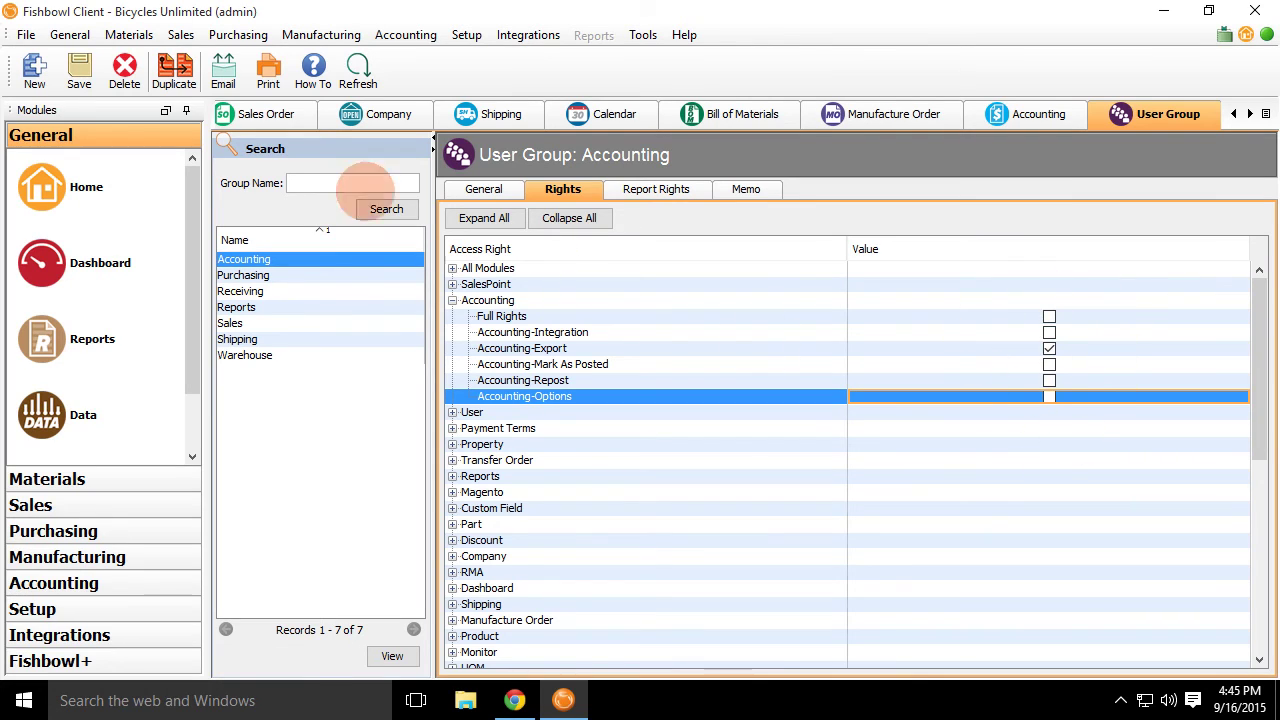
left_click(79, 70)
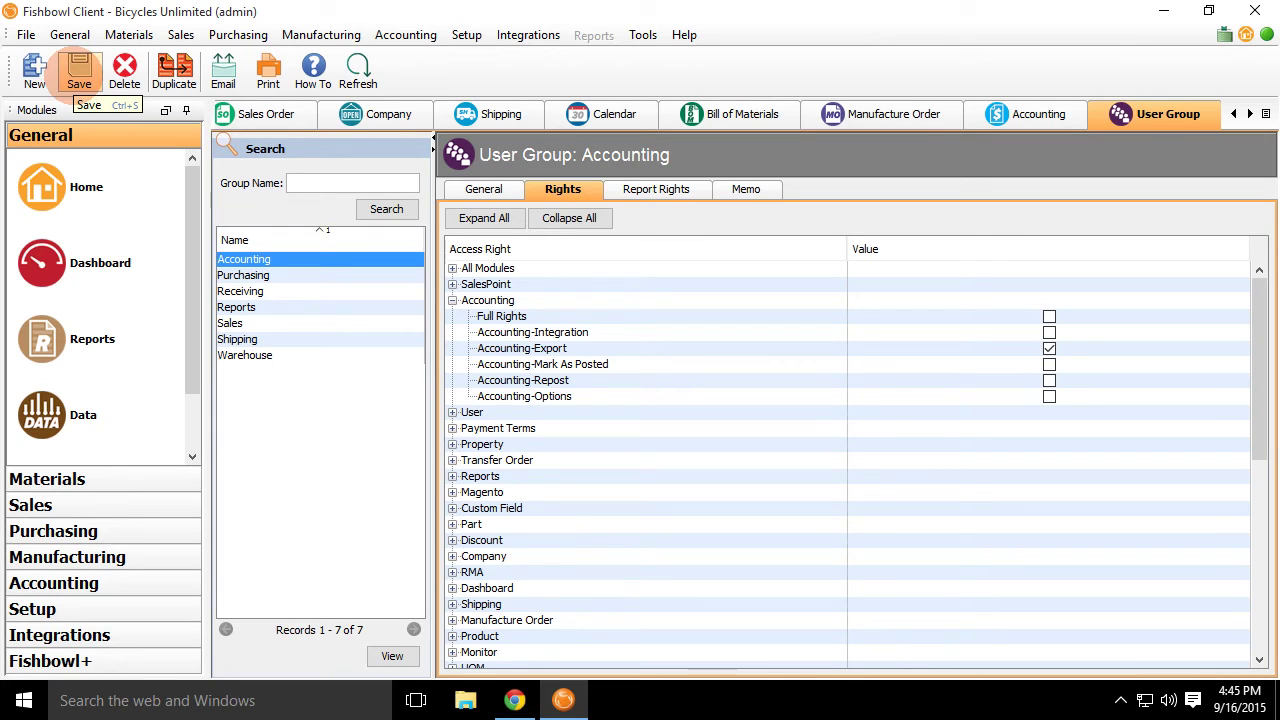
left_click(656, 362)
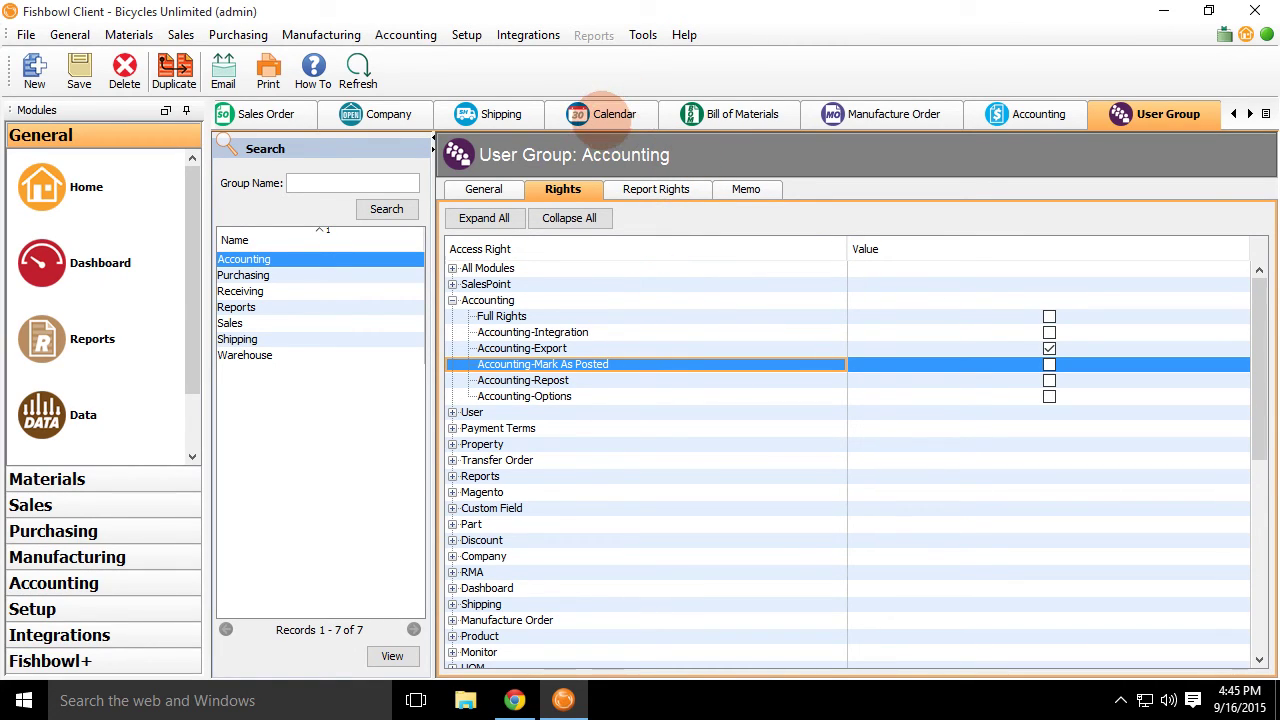
left_click(124, 33)
Run 'select * from so' in the Data module, then view its Details and database Tables.
mouse_move(62, 26)
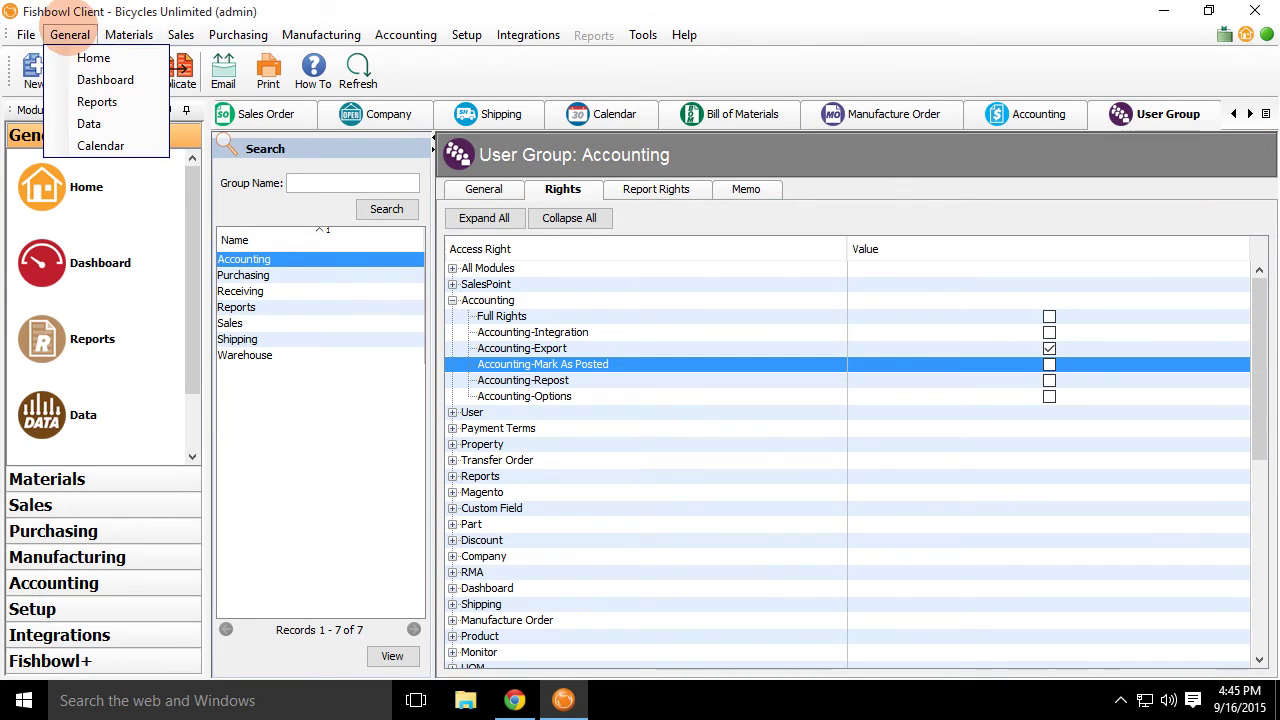
left_click(108, 120)
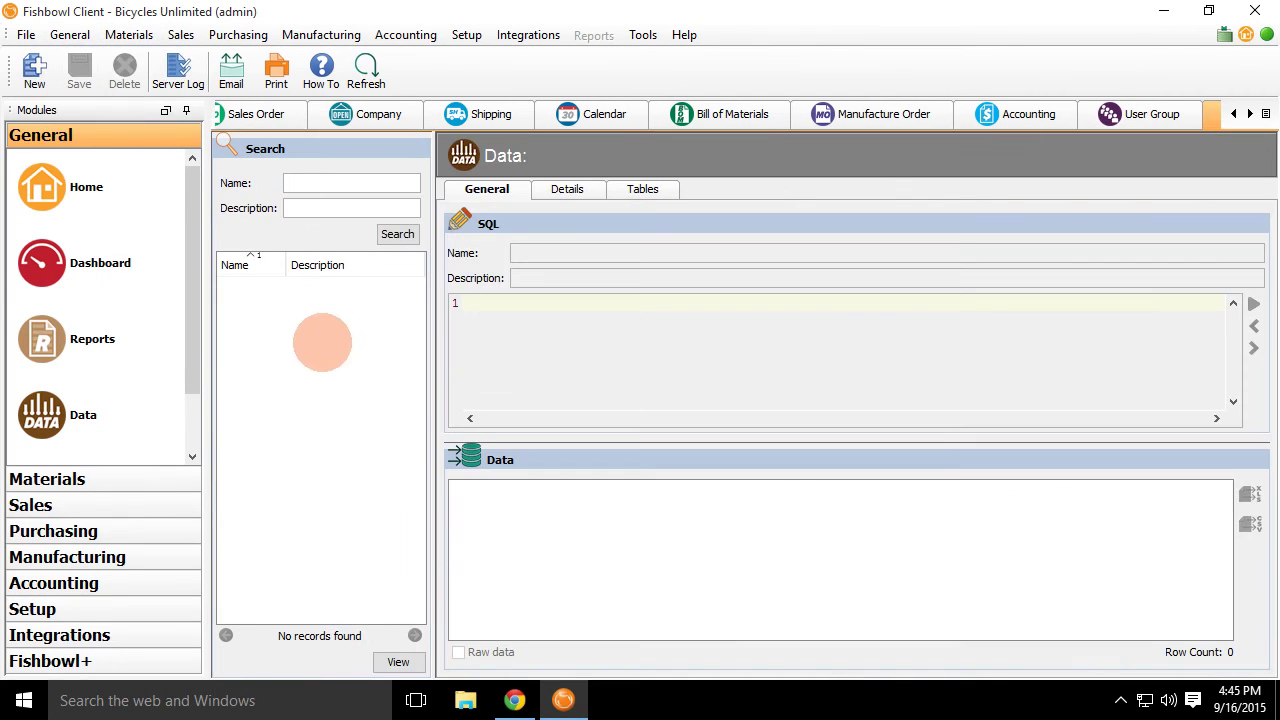
left_click(36, 72)
left_click(537, 337)
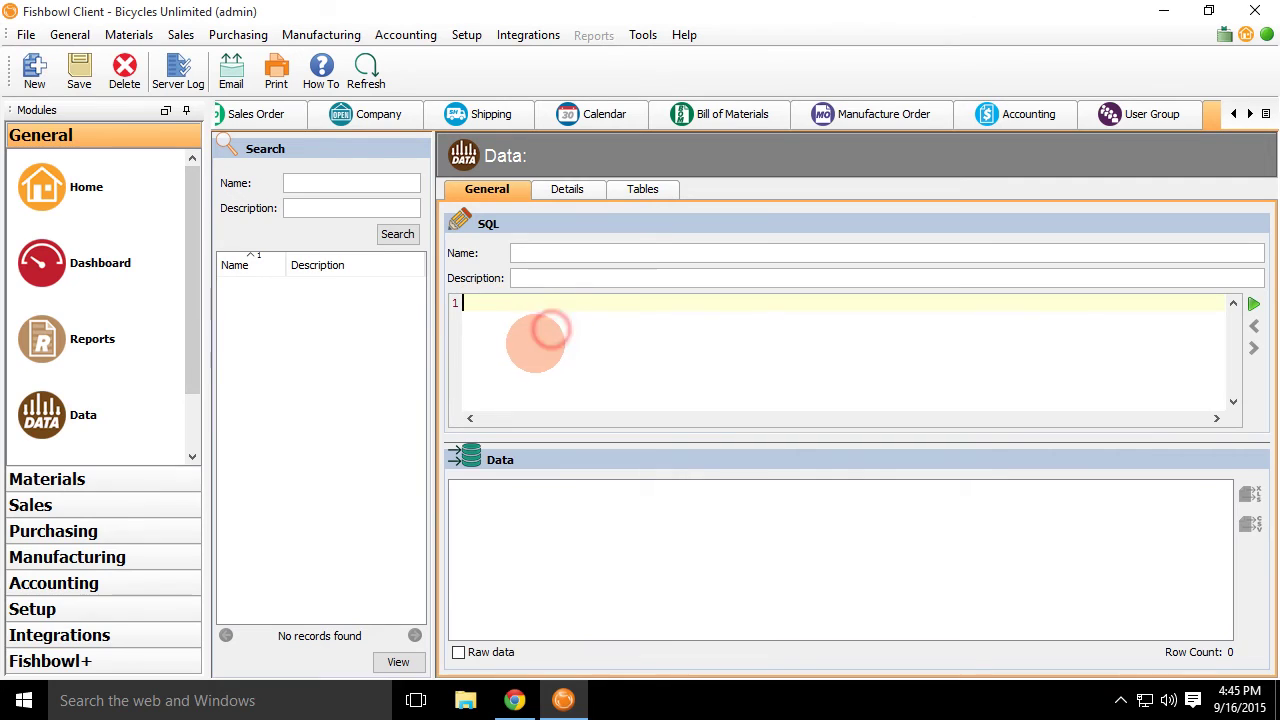
type("select * f")
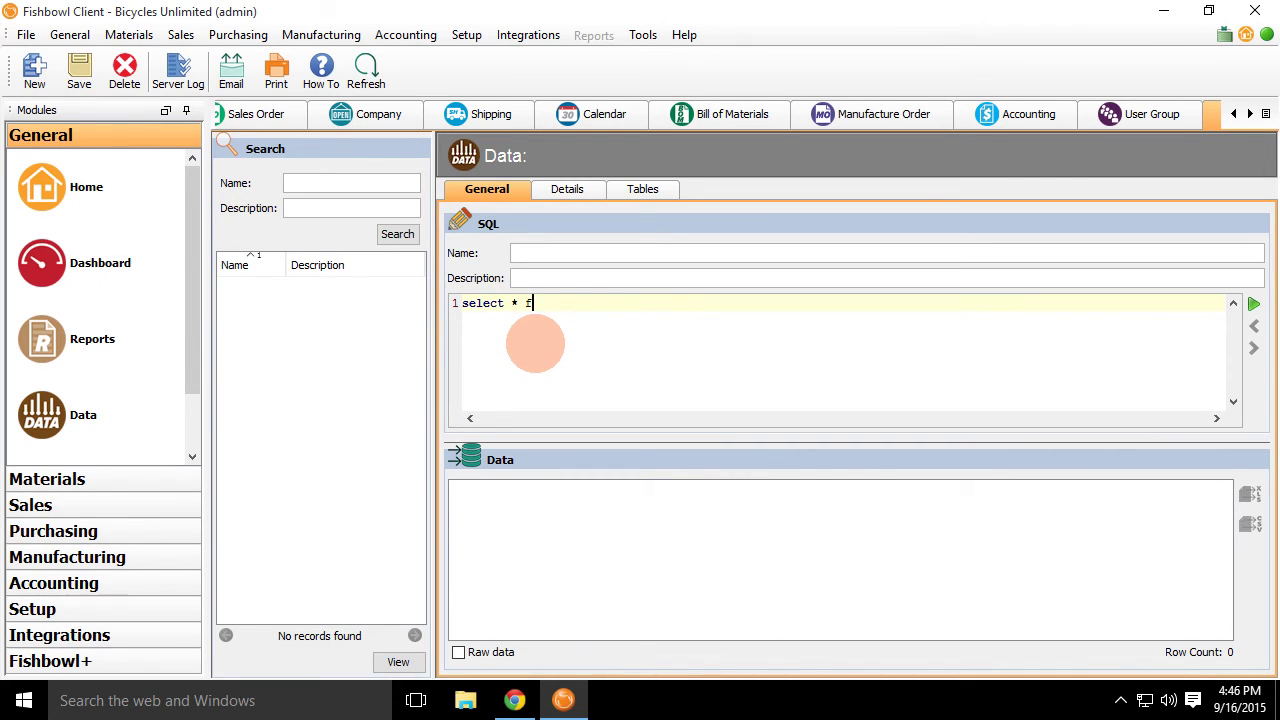
type("rom so")
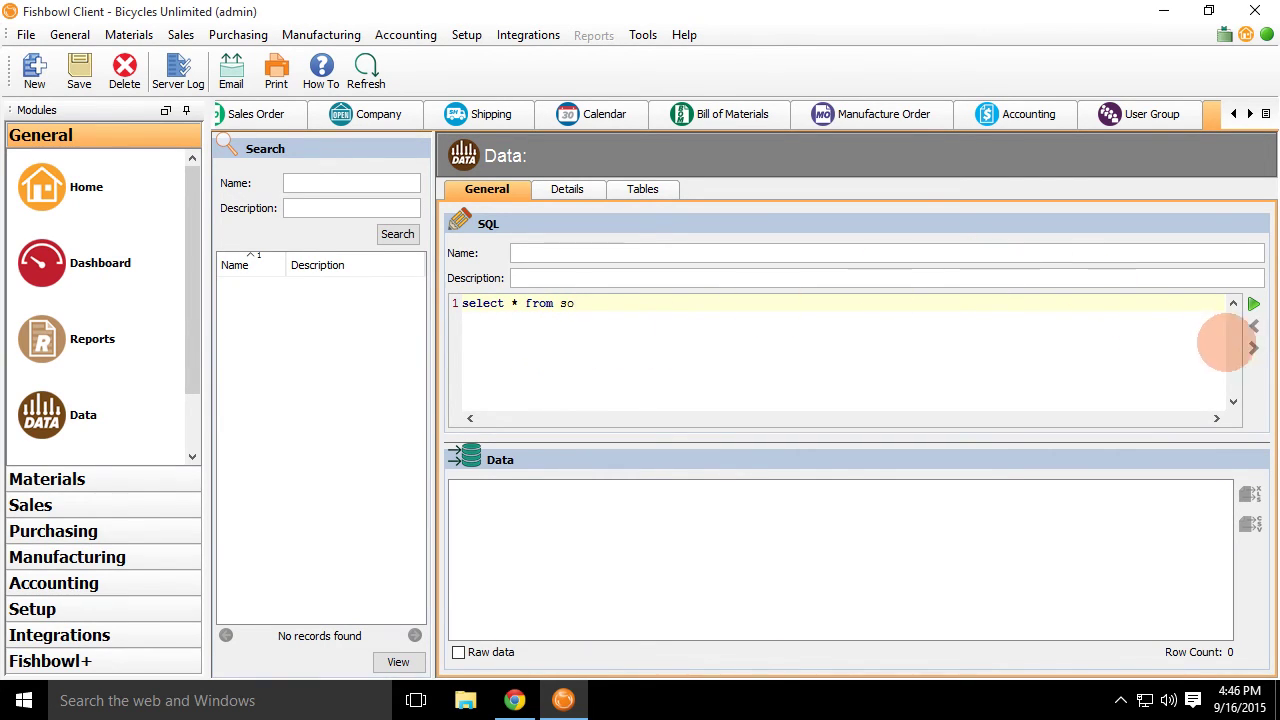
left_click(1253, 303)
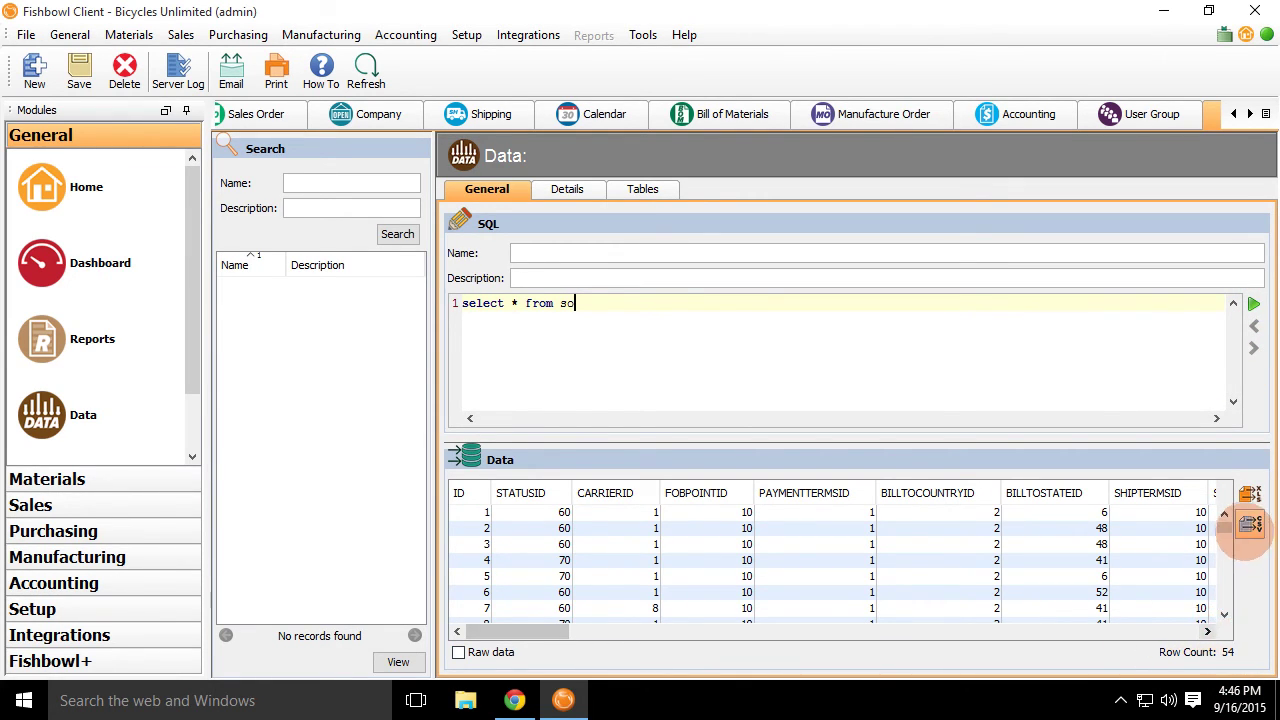
left_click_drag(1224, 533, 1226, 682)
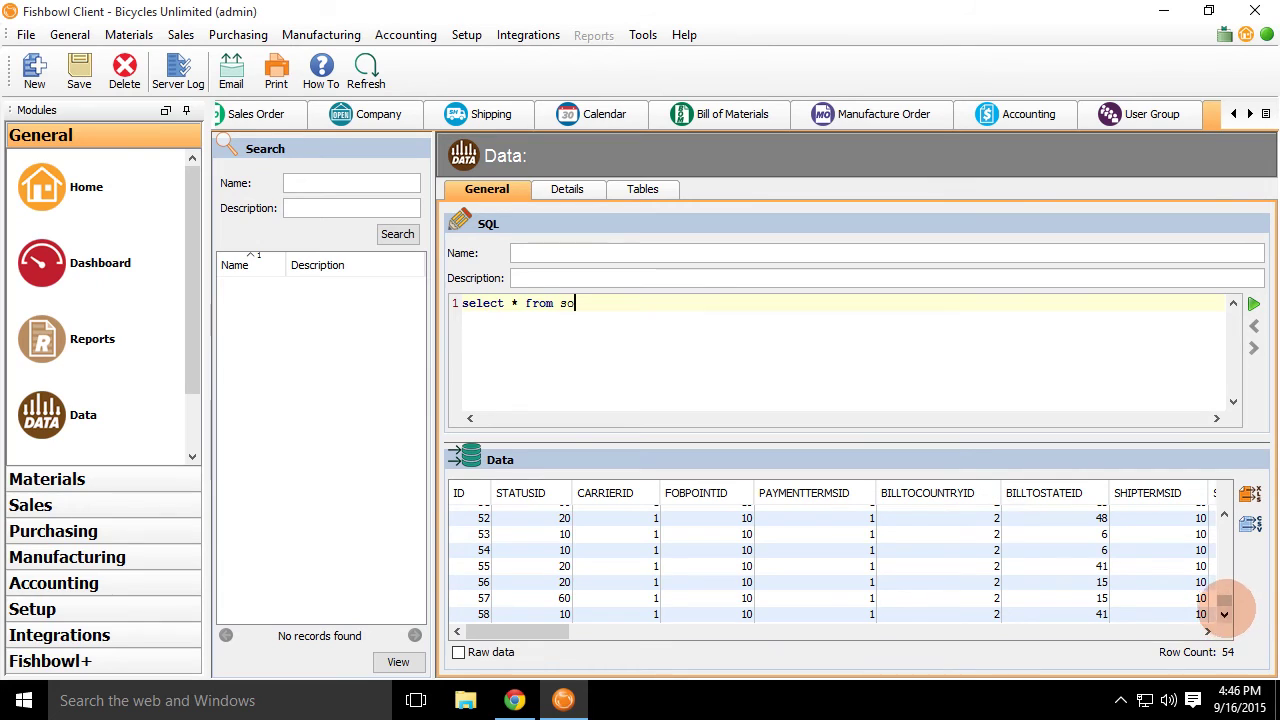
left_click_drag(1222, 608, 1226, 527)
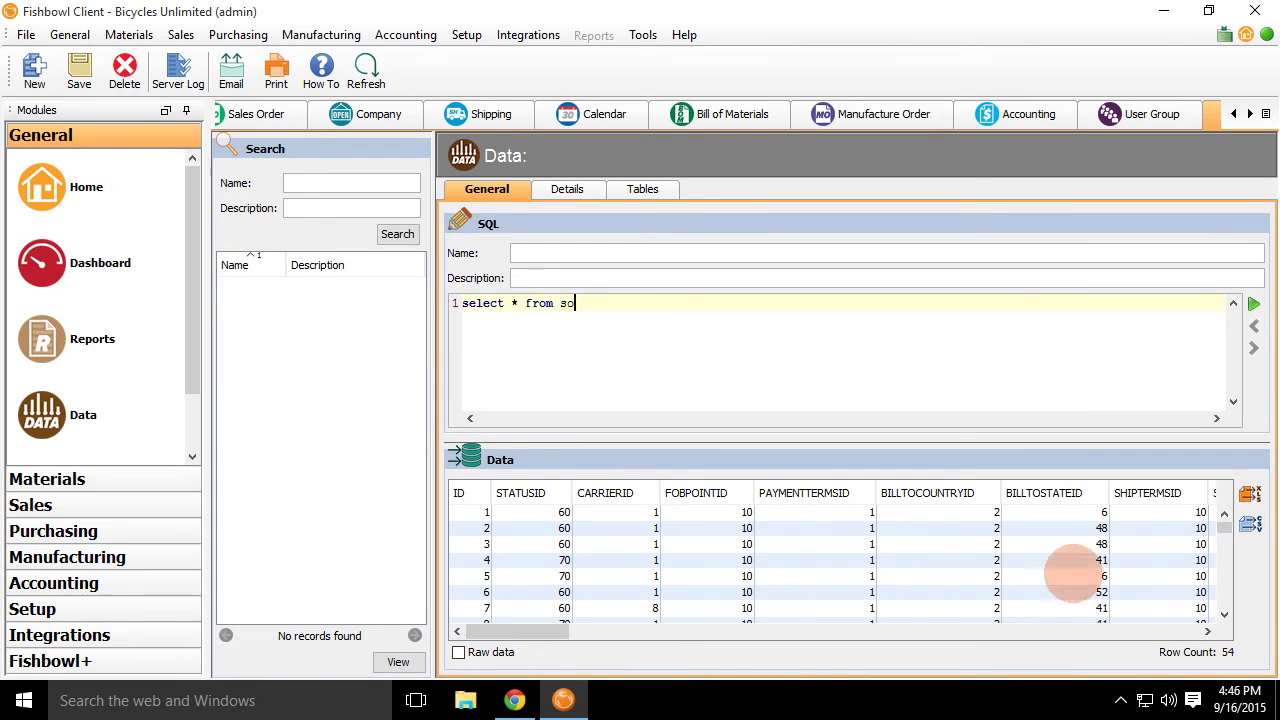
left_click(567, 189)
left_click(641, 189)
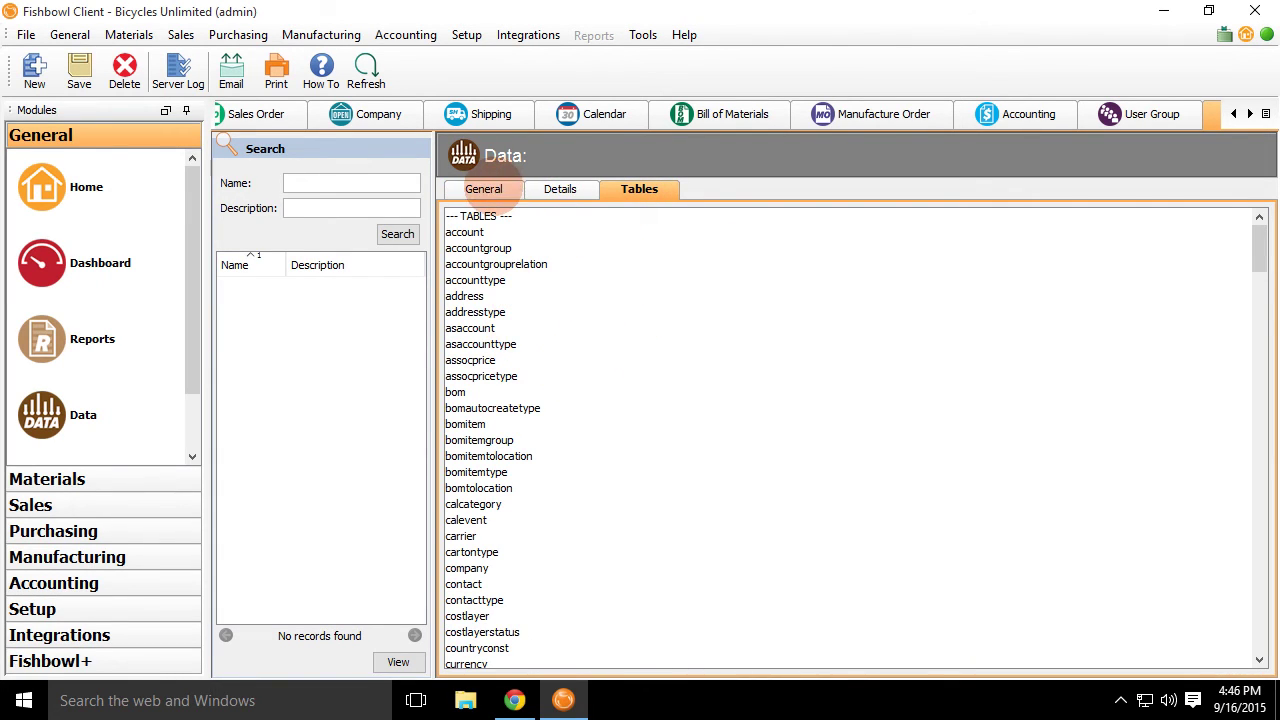
Return to the select * from so query and its 54 result rows.
left_click(500, 189)
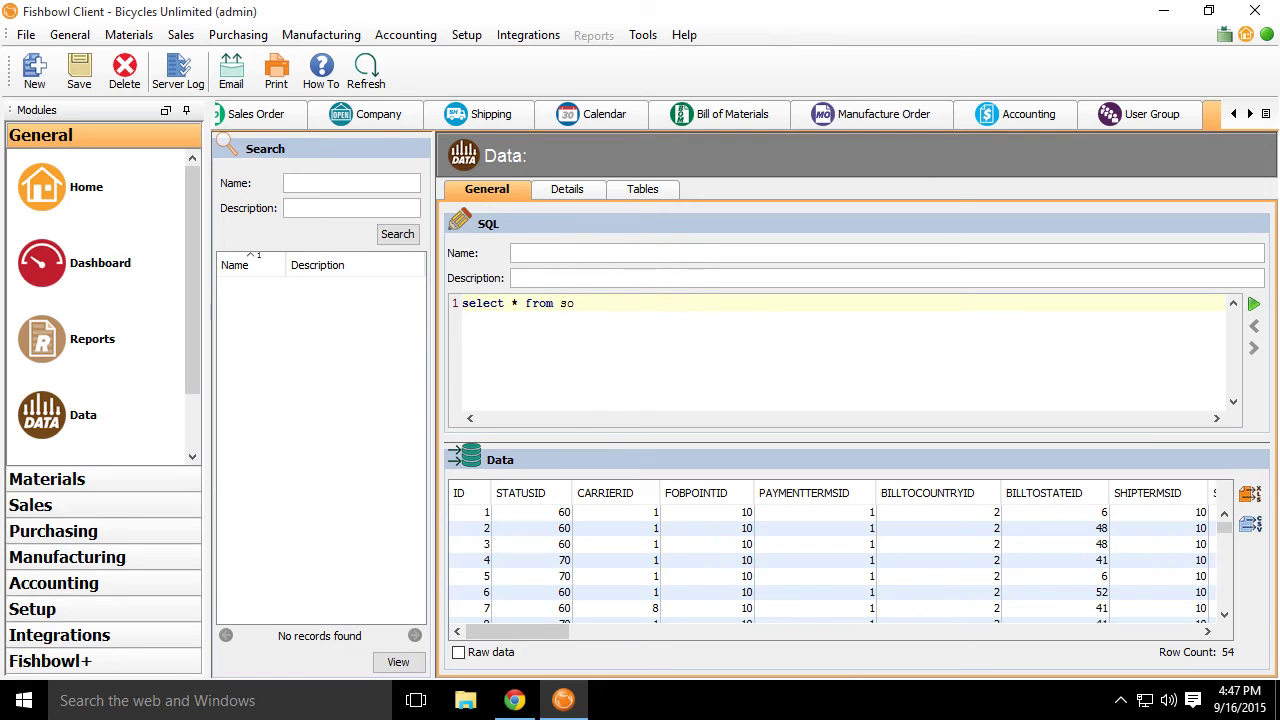
Start a File > Export, then cancel the Export Wizard.
left_click(28, 34)
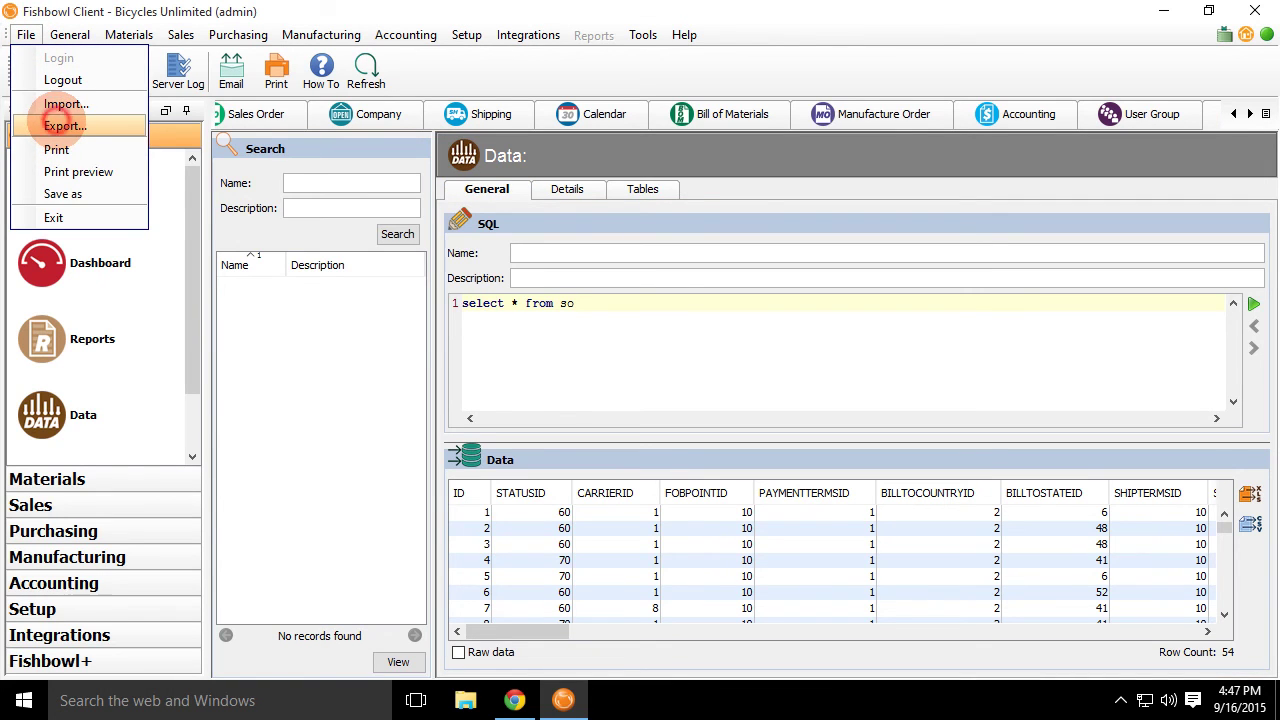
left_click(63, 125)
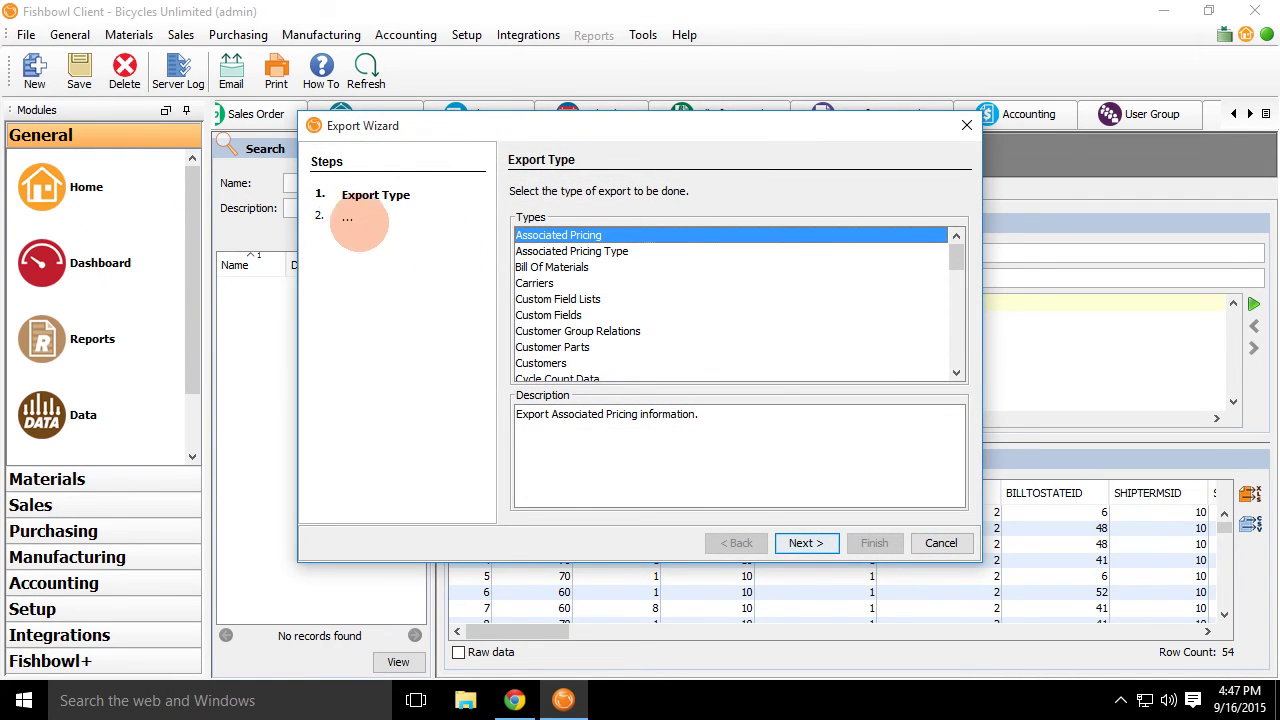
left_click(940, 543)
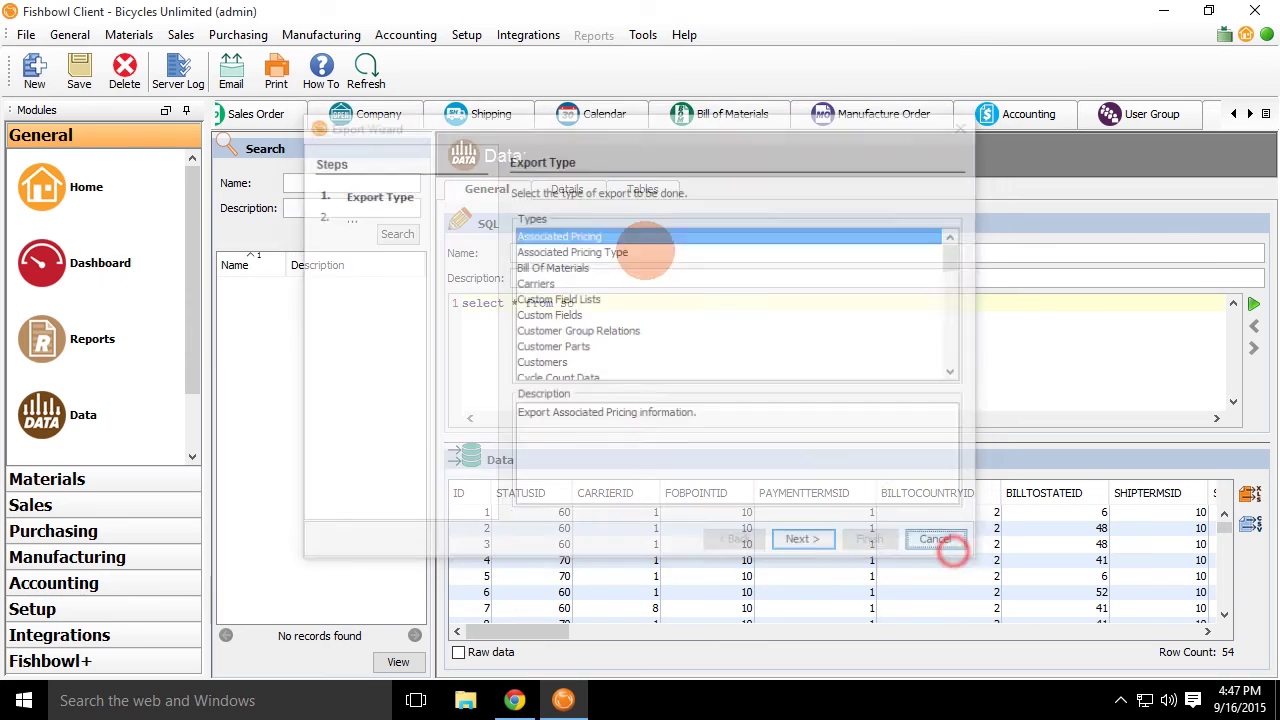
Start an Add Inventory import and read through its preparation instructions.
left_click(26, 34)
left_click(106, 104)
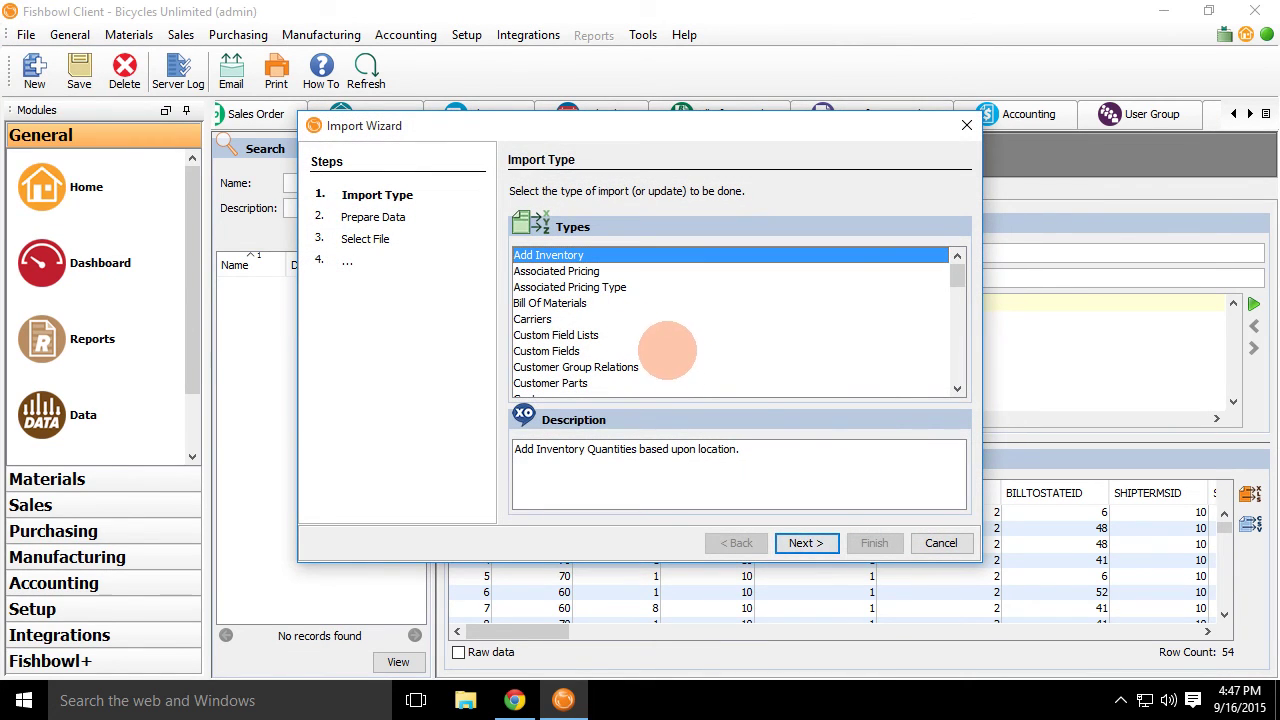
left_click(806, 543)
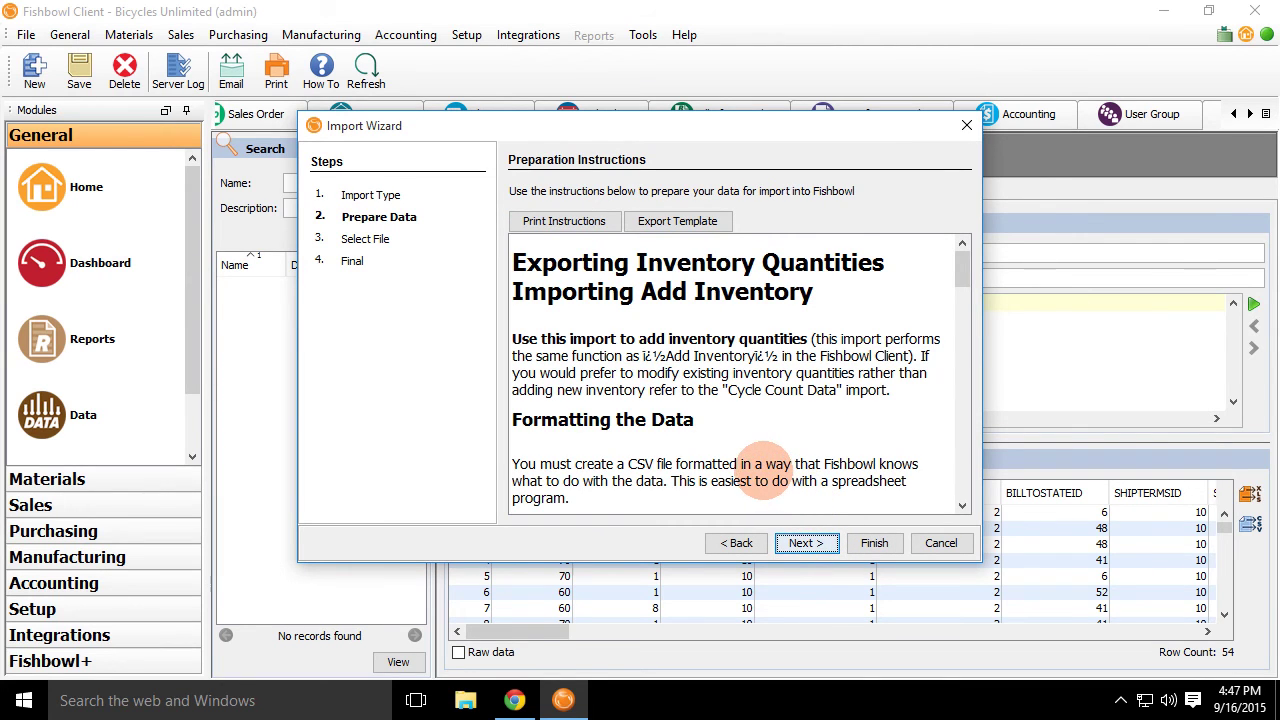
scroll(718, 362, "down", 3)
scroll(718, 362, "down", 10)
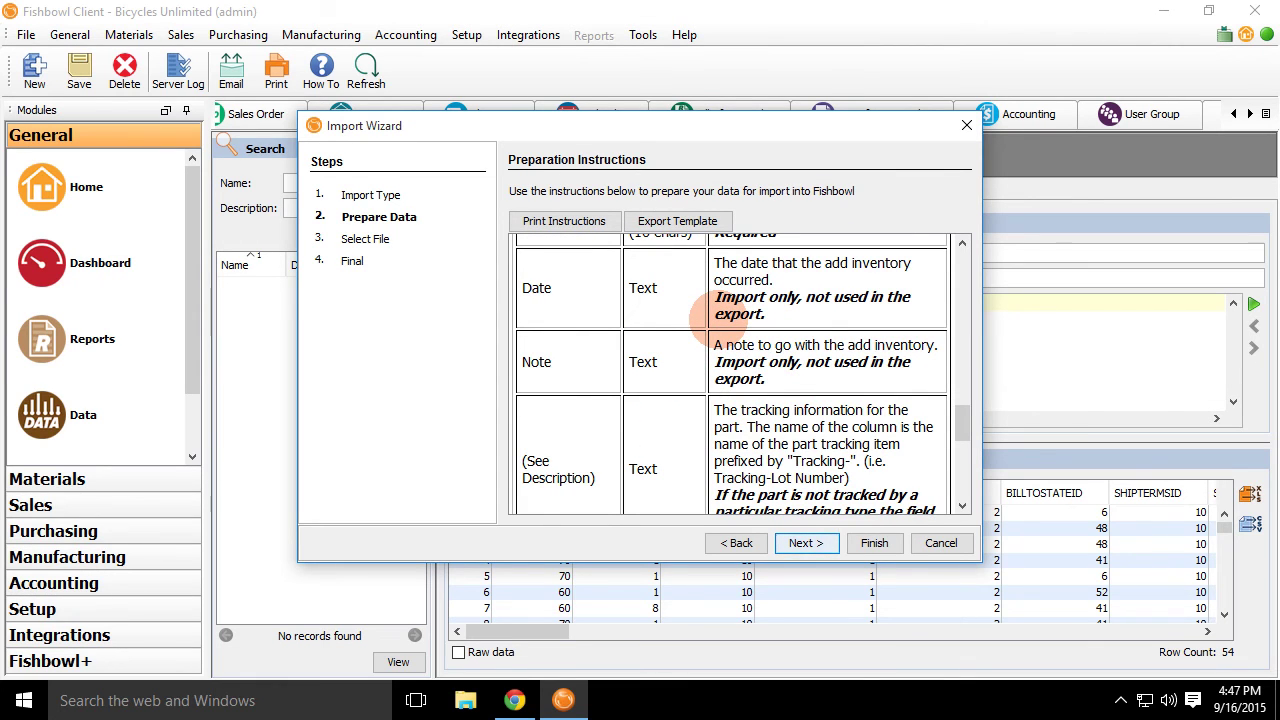
scroll(718, 315, "down", 5)
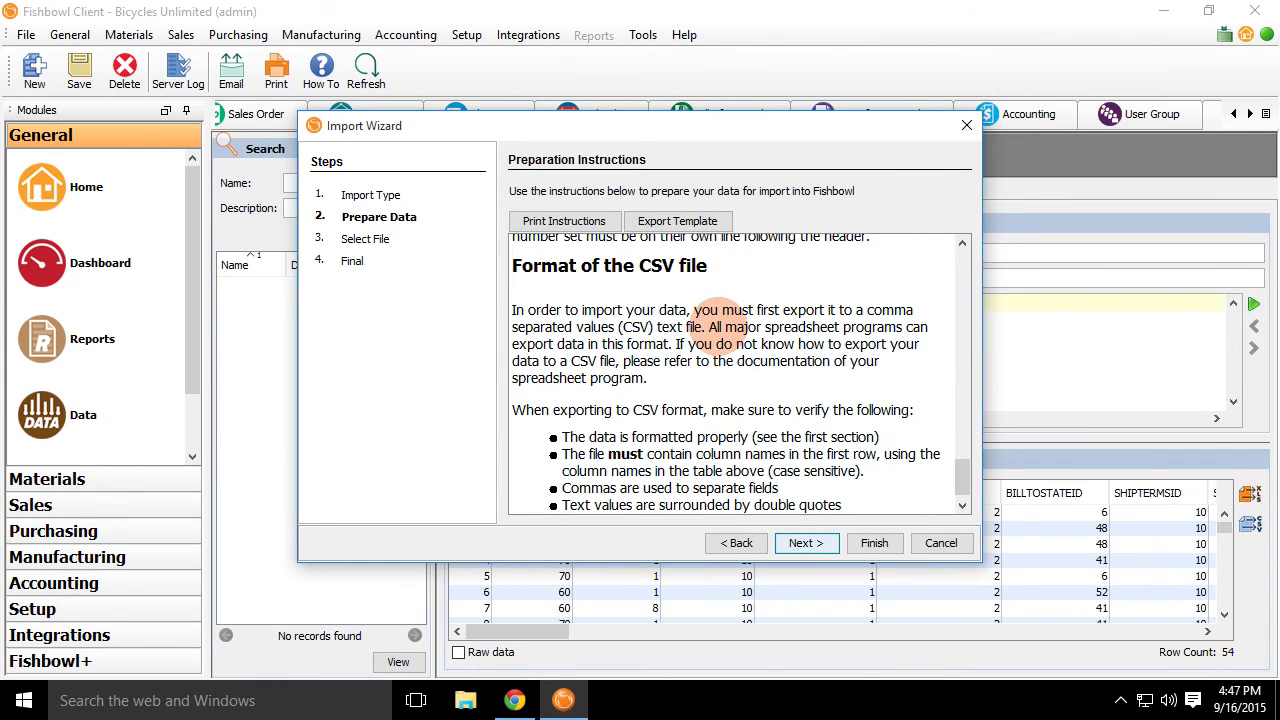
scroll(718, 318, "up", 10)
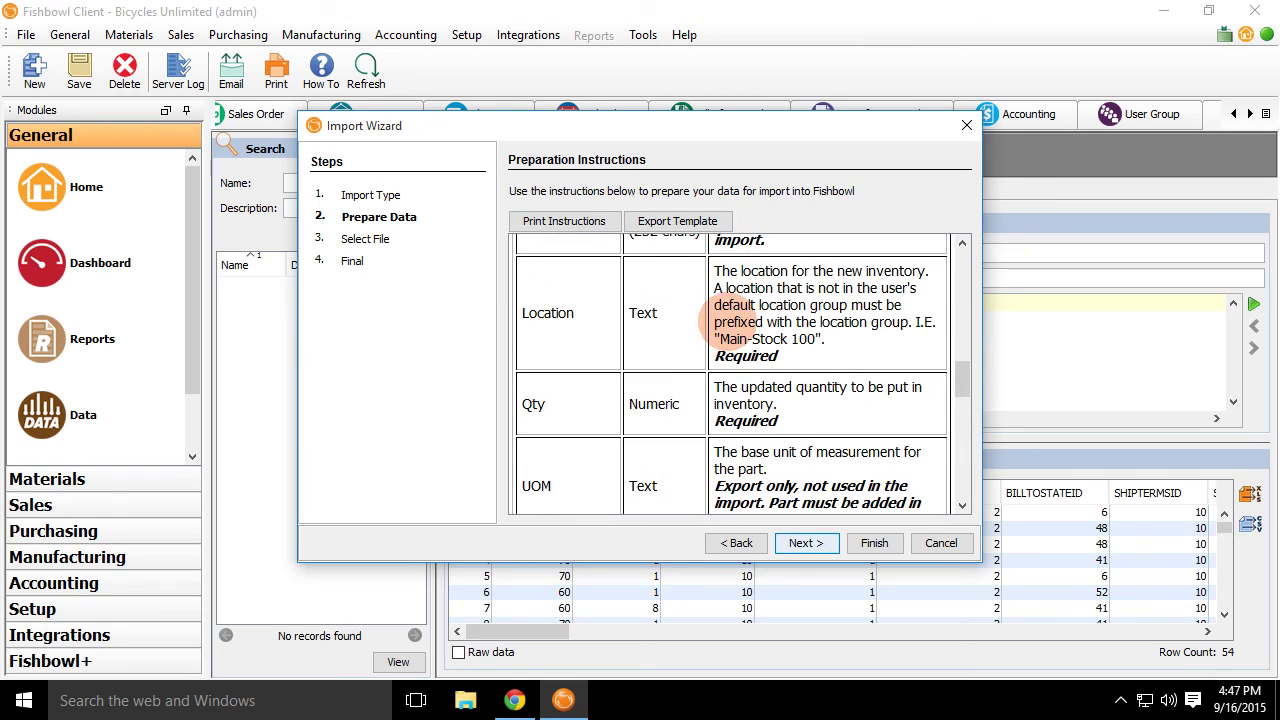
scroll(737, 305, "up", 2)
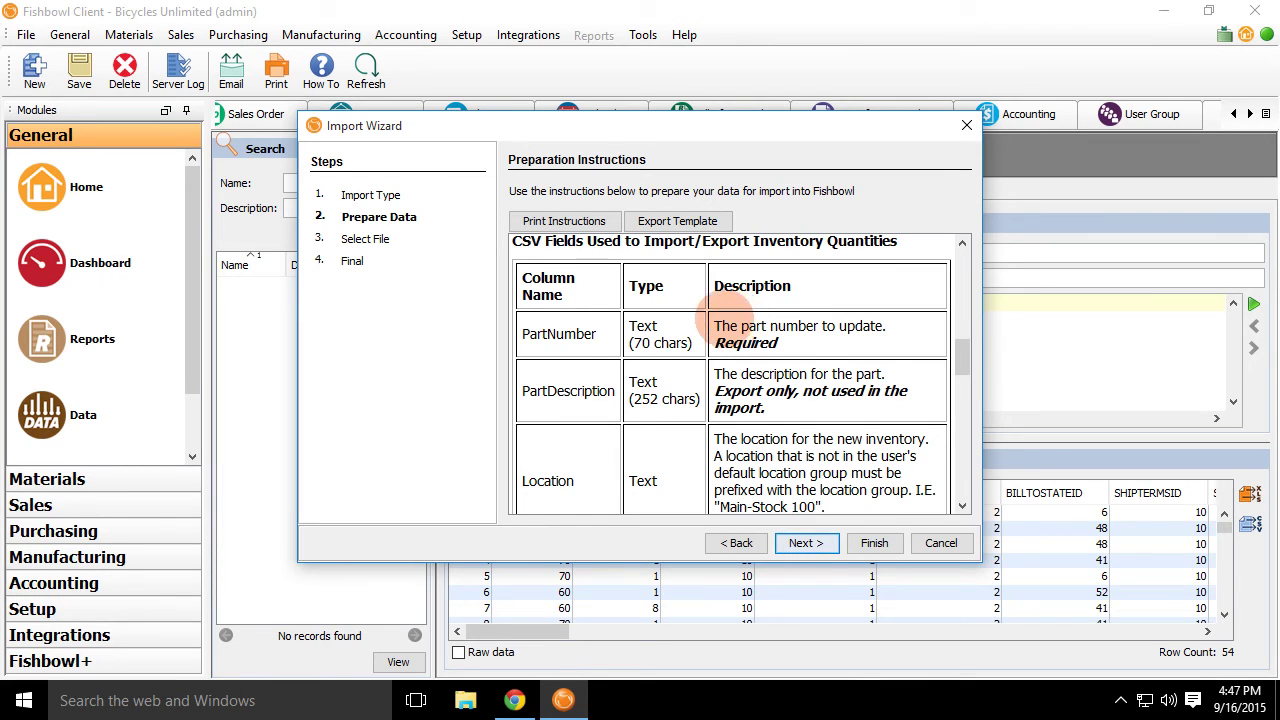
scroll(730, 318, "up", 3)
scroll(690, 320, "down", 1)
scroll(765, 352, "down", 1)
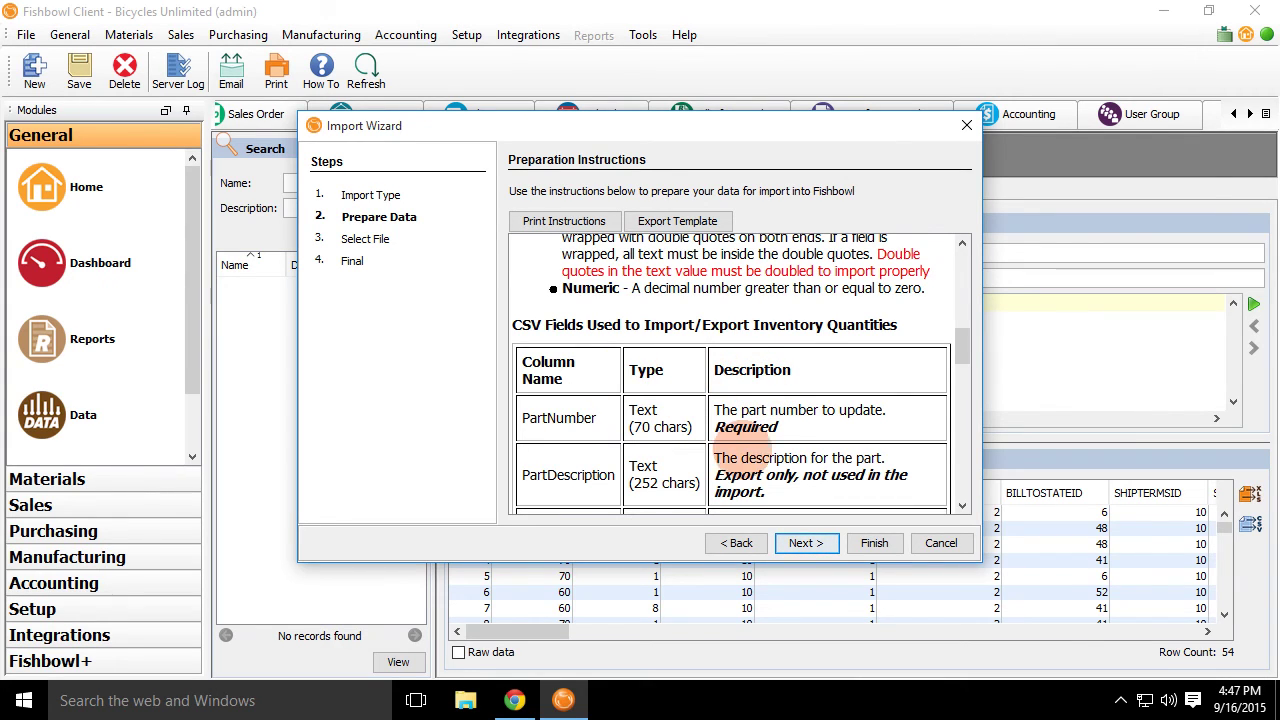
scroll(702, 355, "down", 2)
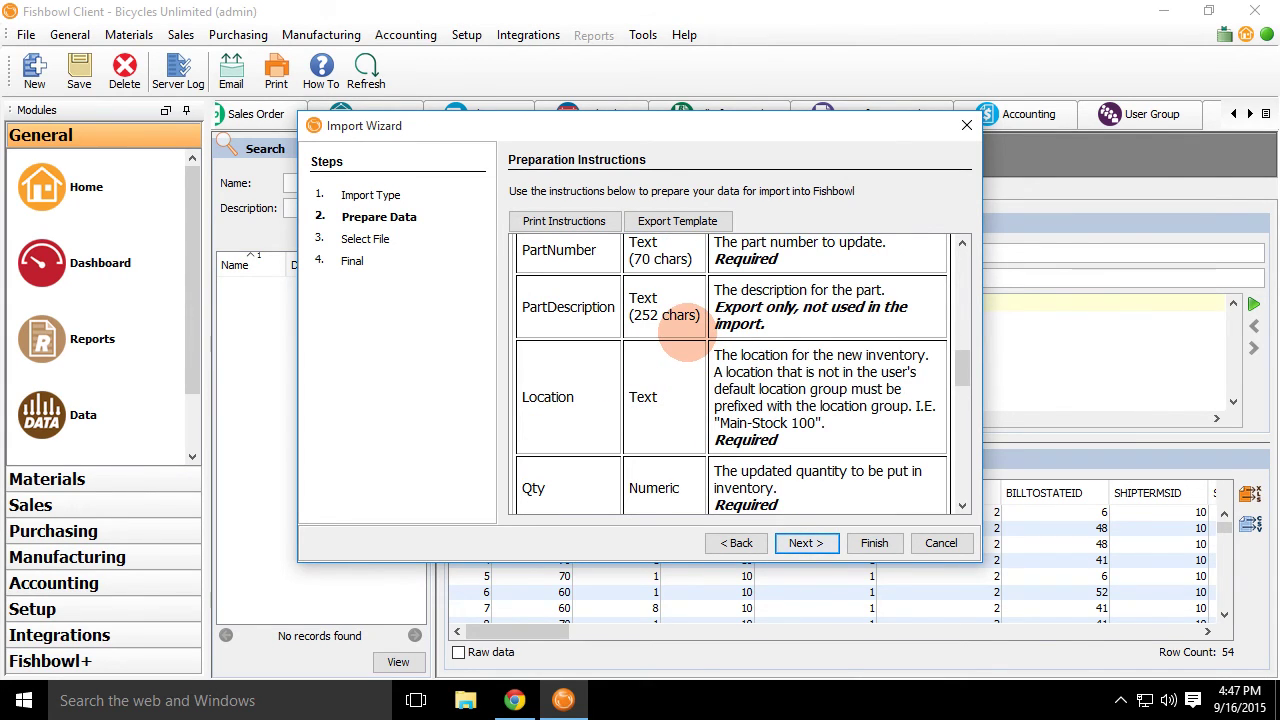
scroll(740, 360, "down", 6)
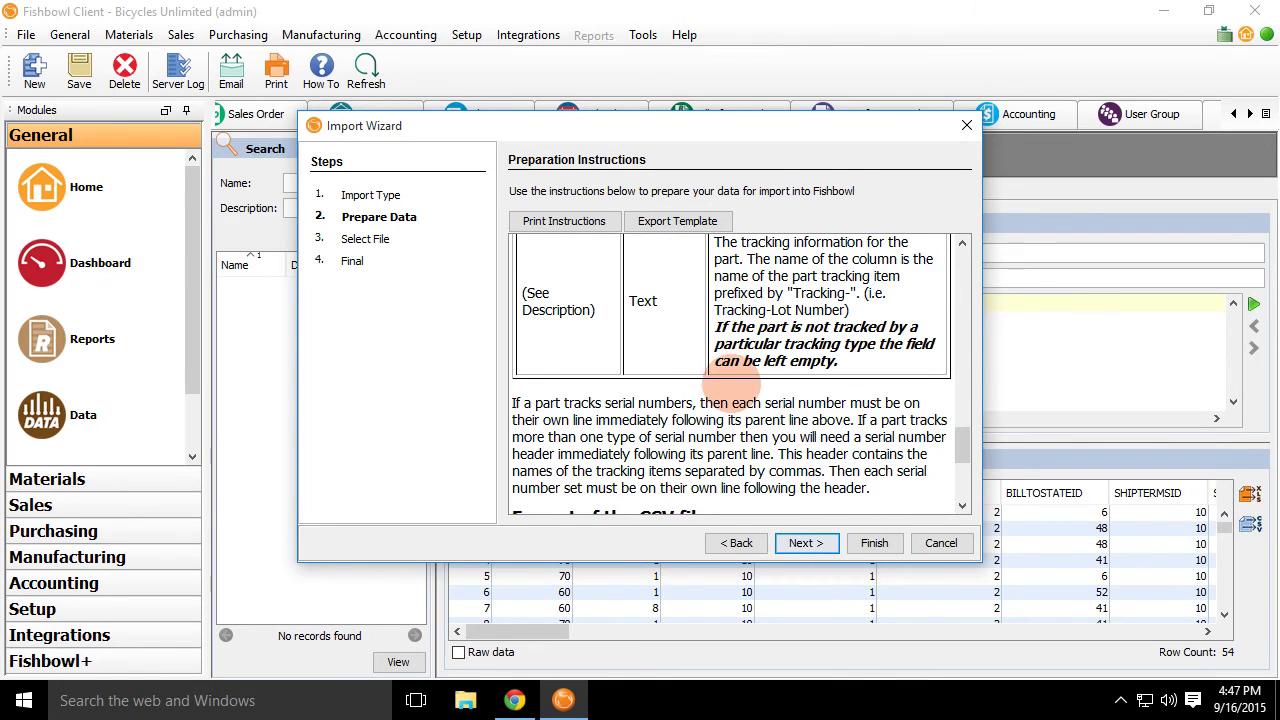
scroll(735, 380, "down", 3)
Export the Add Inventory template and save it as InvQtys.csv in Documents.
left_click(688, 221)
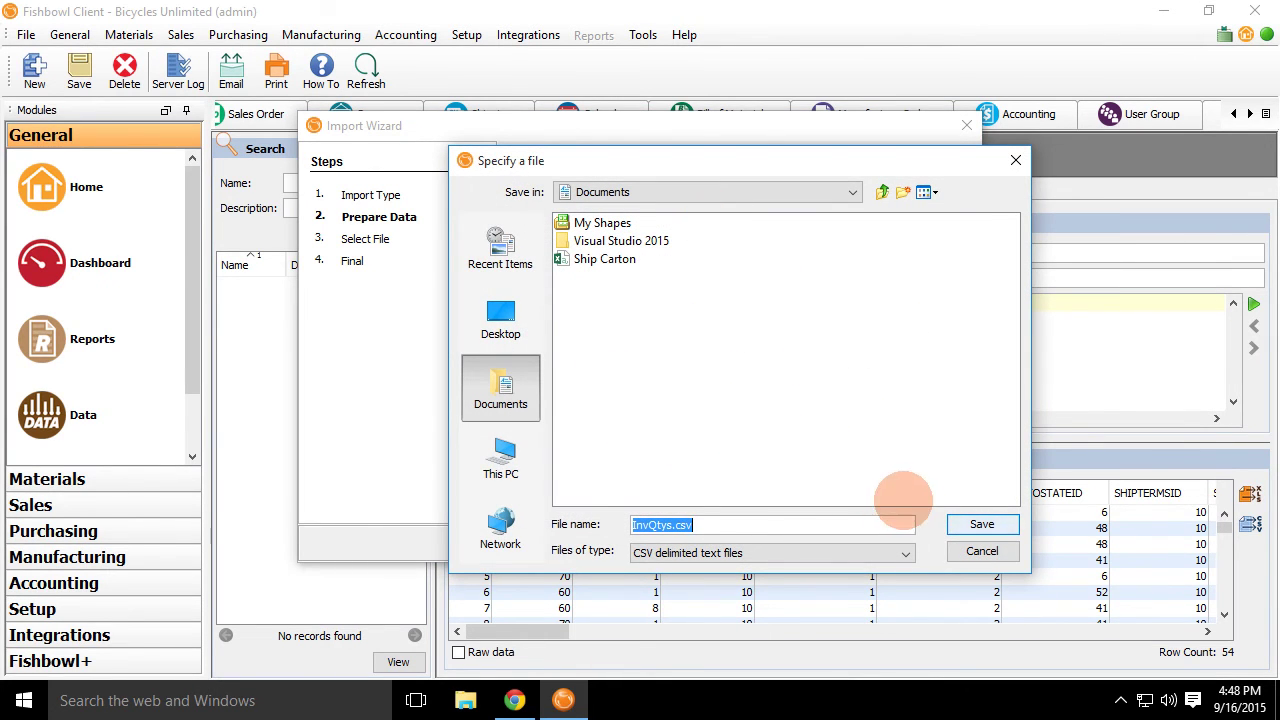
left_click(975, 525)
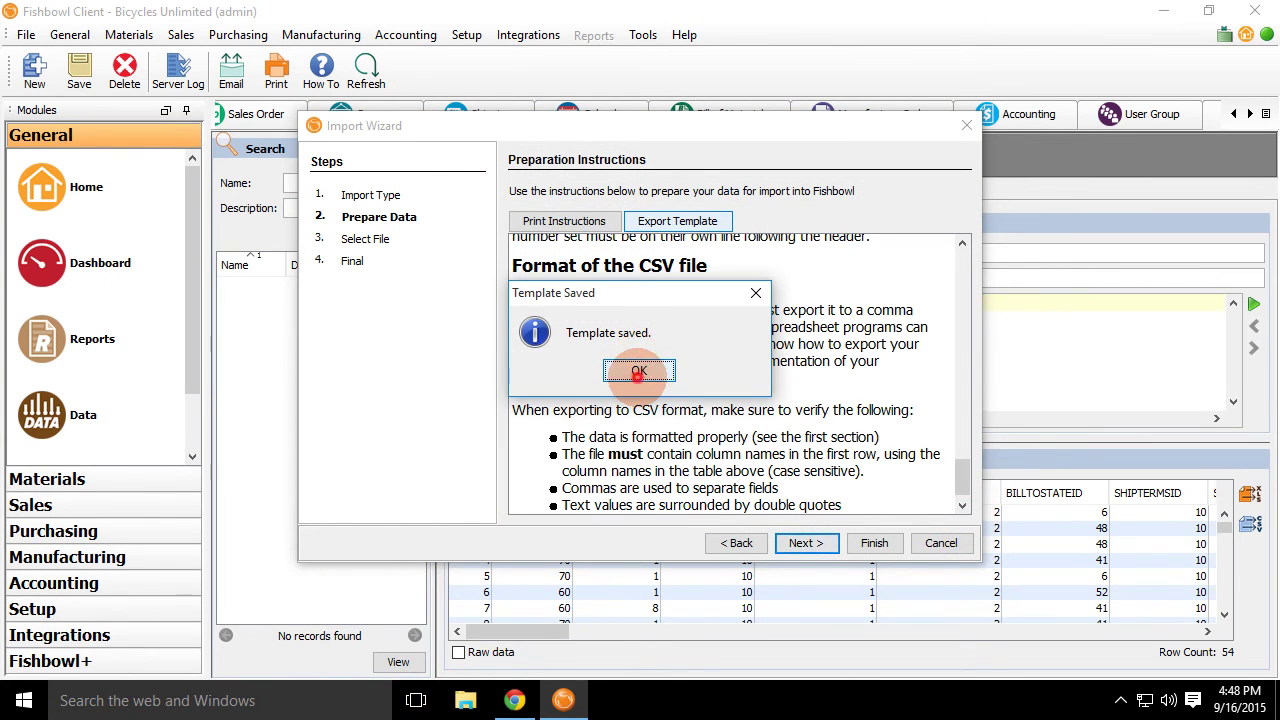
left_click(639, 371)
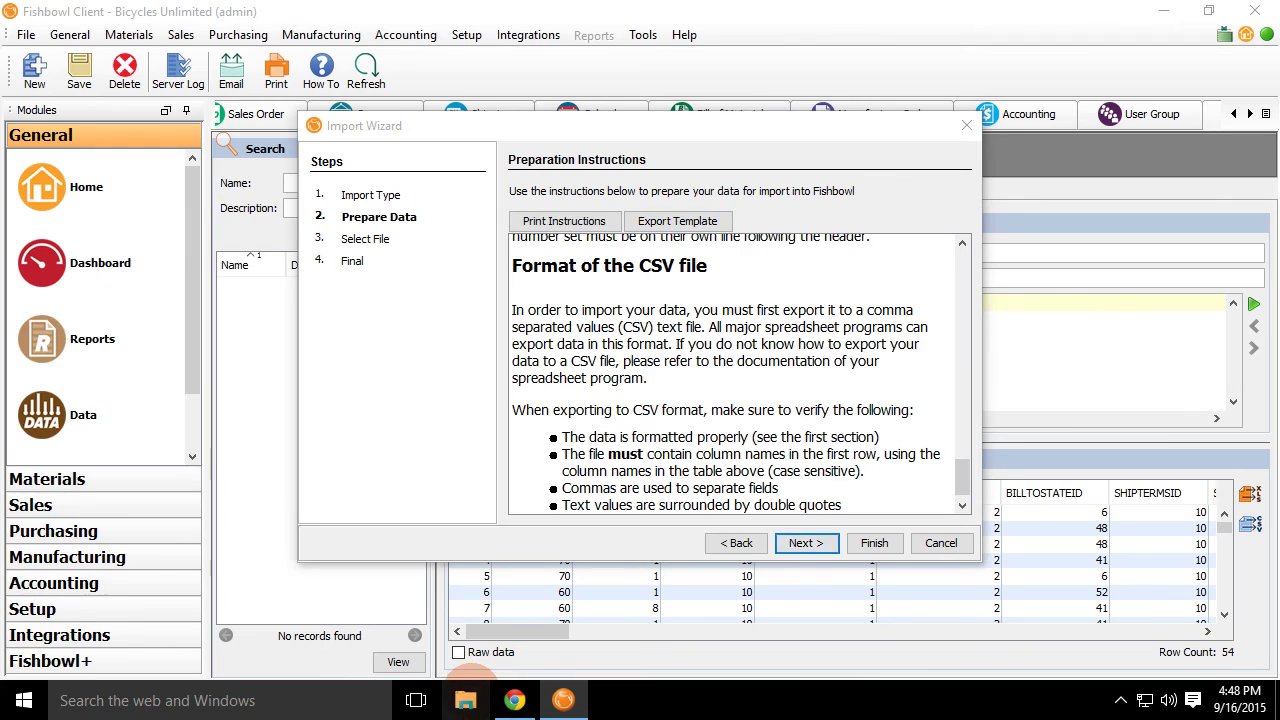
left_click(465, 700)
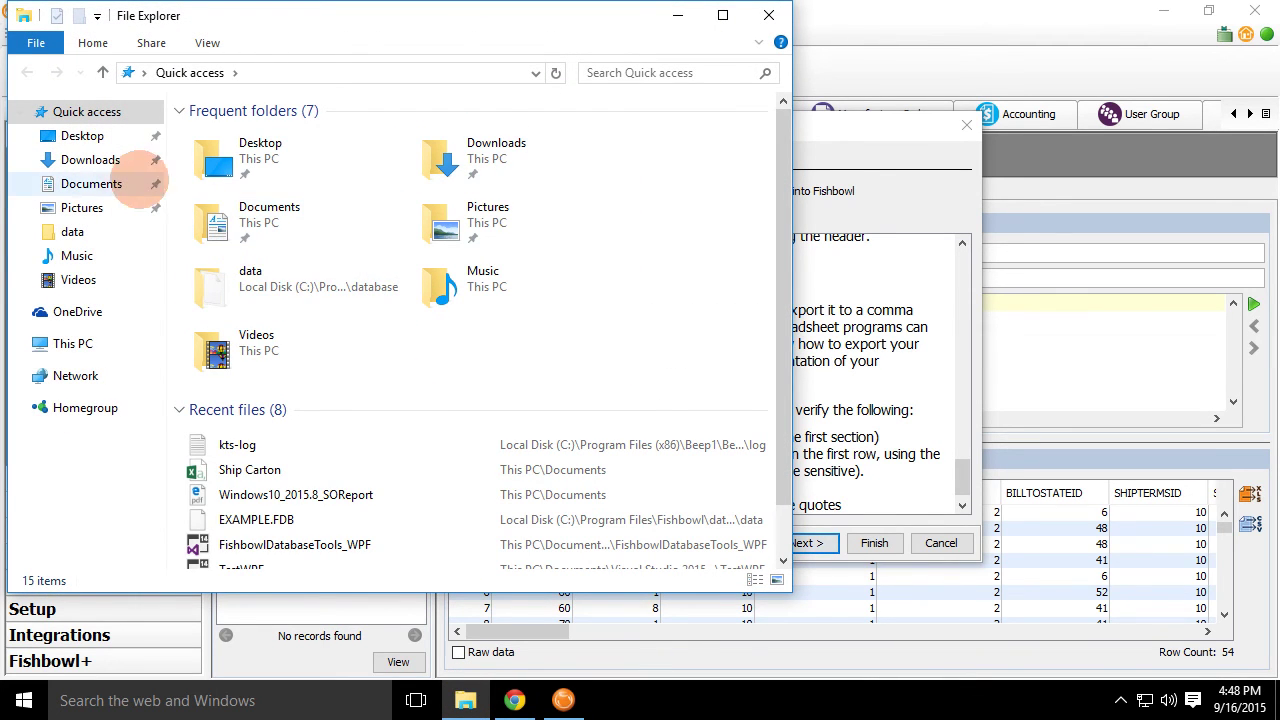
Open the InvQtys template from the Documents folder in Excel.
left_click(150, 183)
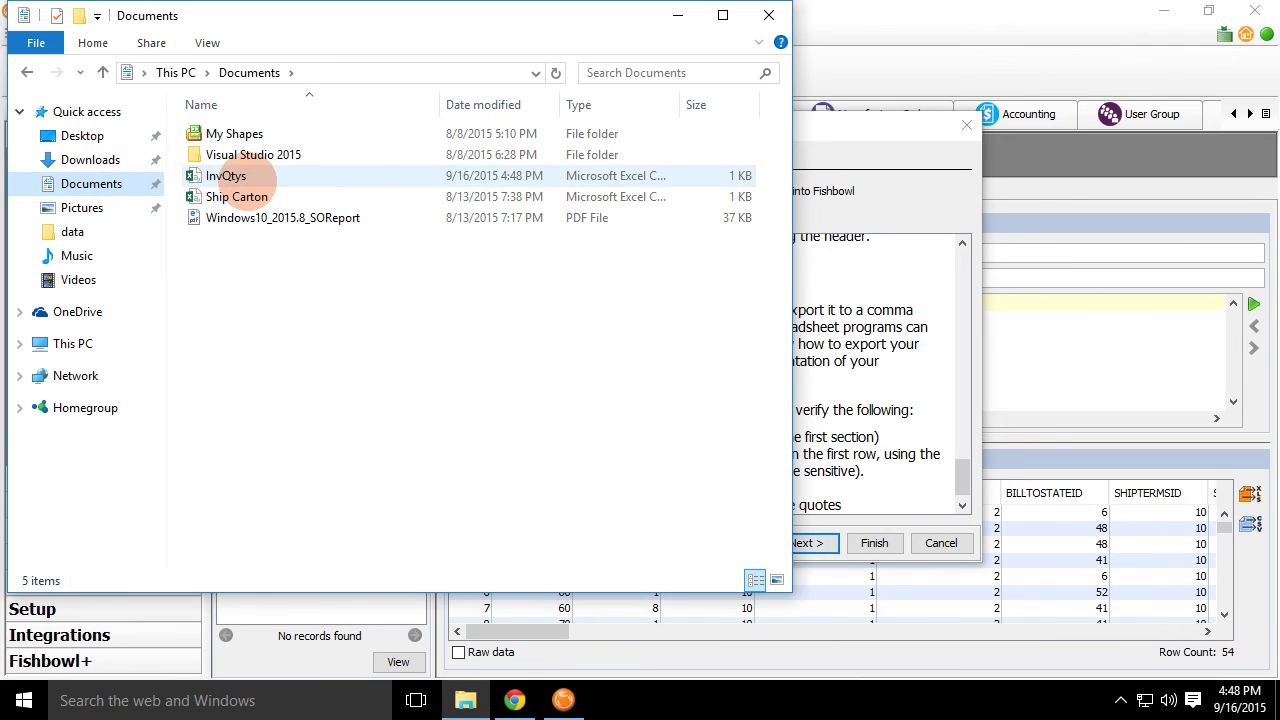
double_click(232, 177)
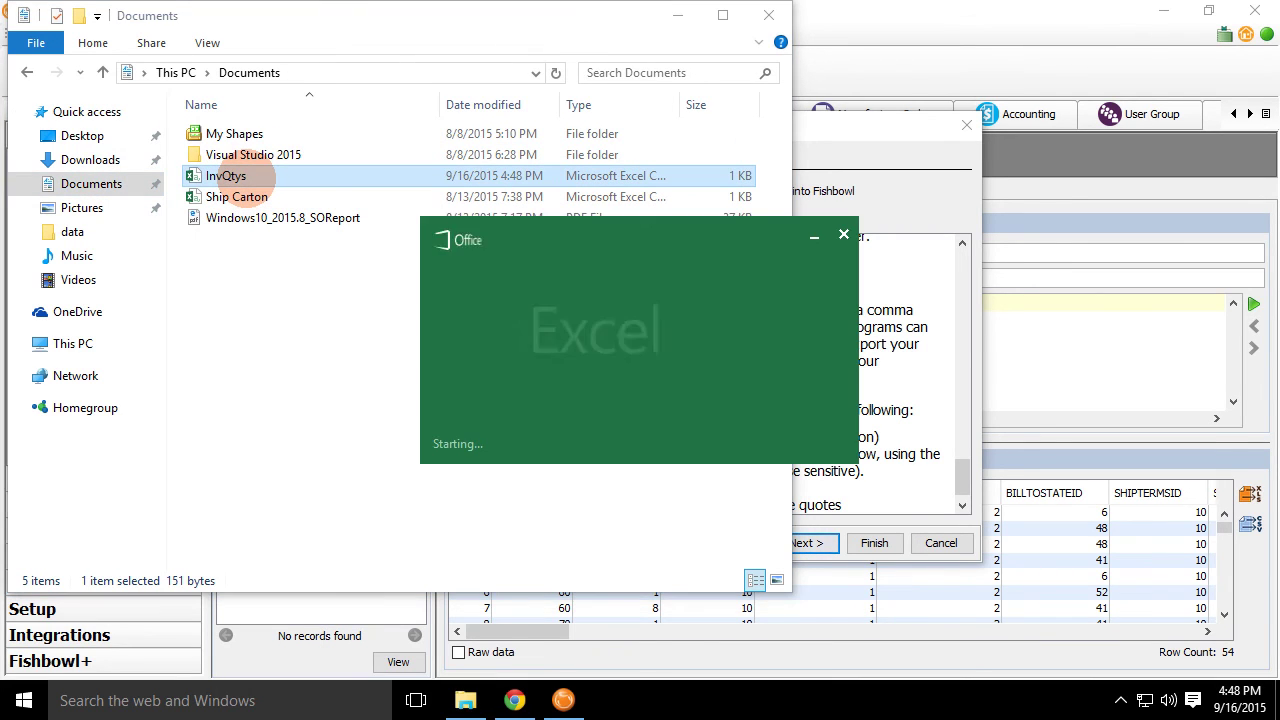
Dismiss the command error and Document Recovery pane, removing recovered files, and resize the Excel window.
left_click(851, 346)
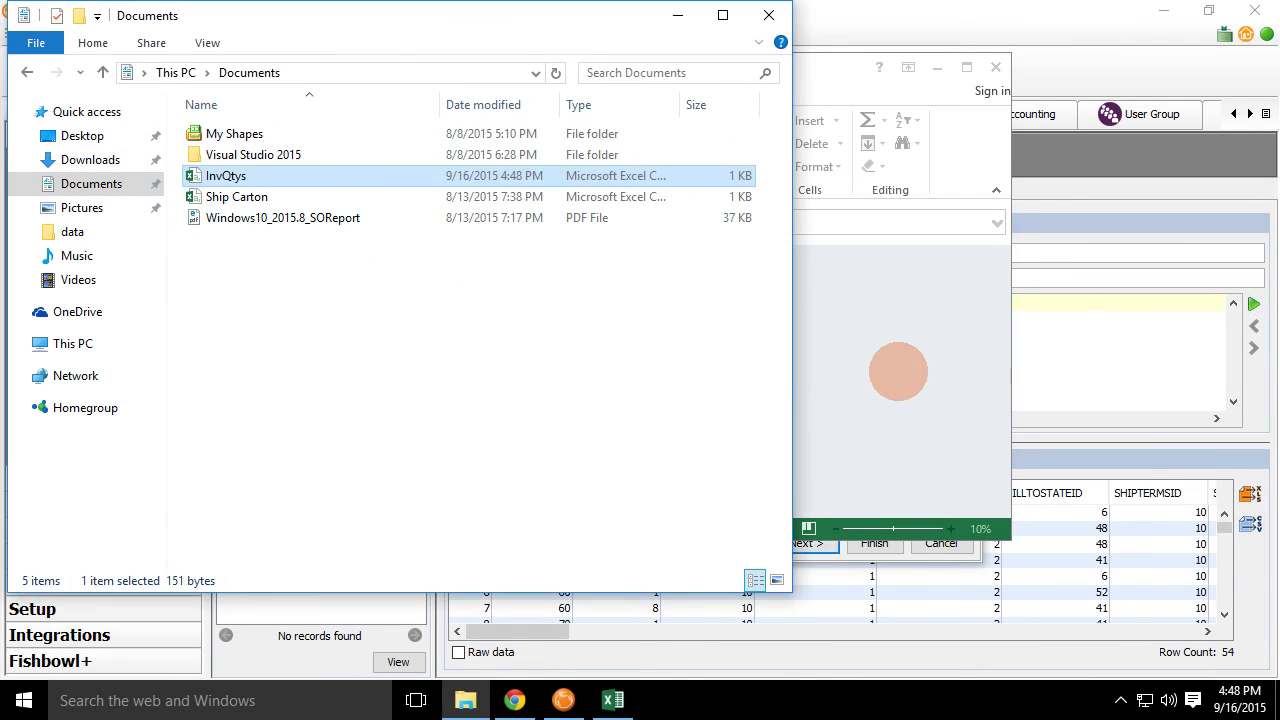
left_click(897, 373)
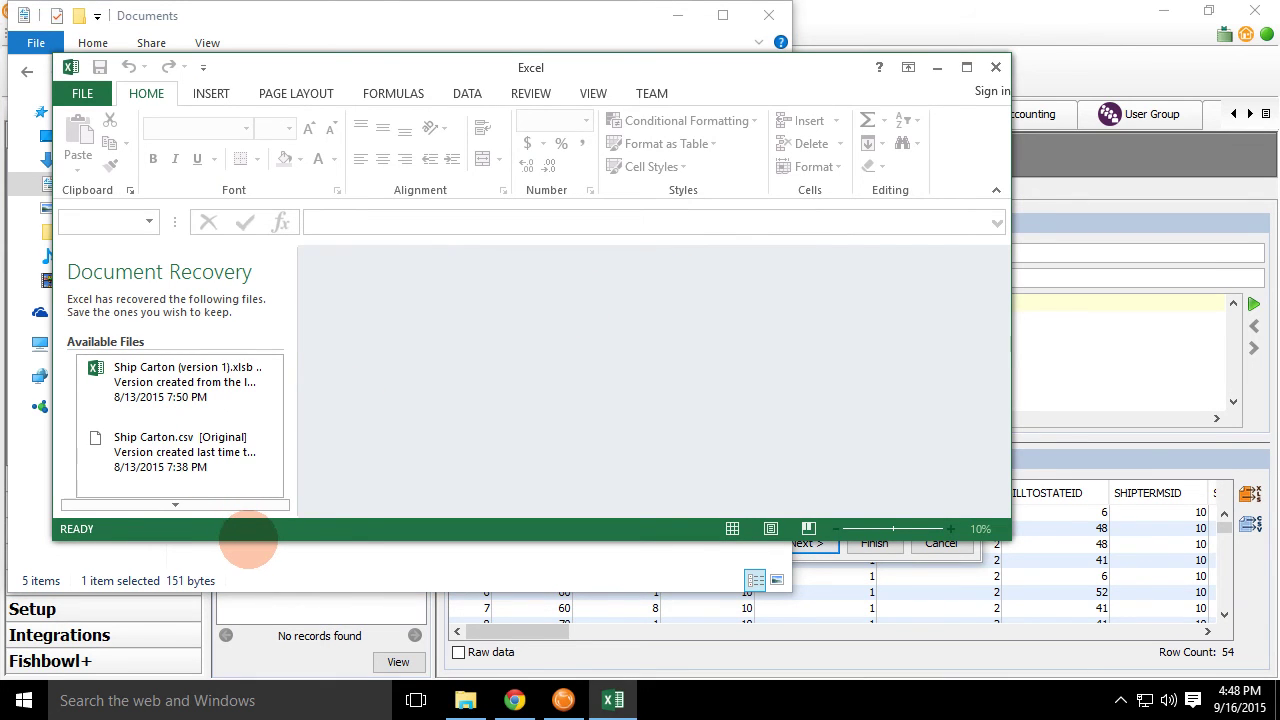
left_click_drag(248, 541, 248, 684)
left_click(261, 631)
left_click(530, 310)
left_click_drag(387, 12, 648, 12)
Reopen InvQtys, autofit header columns A through L, then close Excel.
double_click(226, 175)
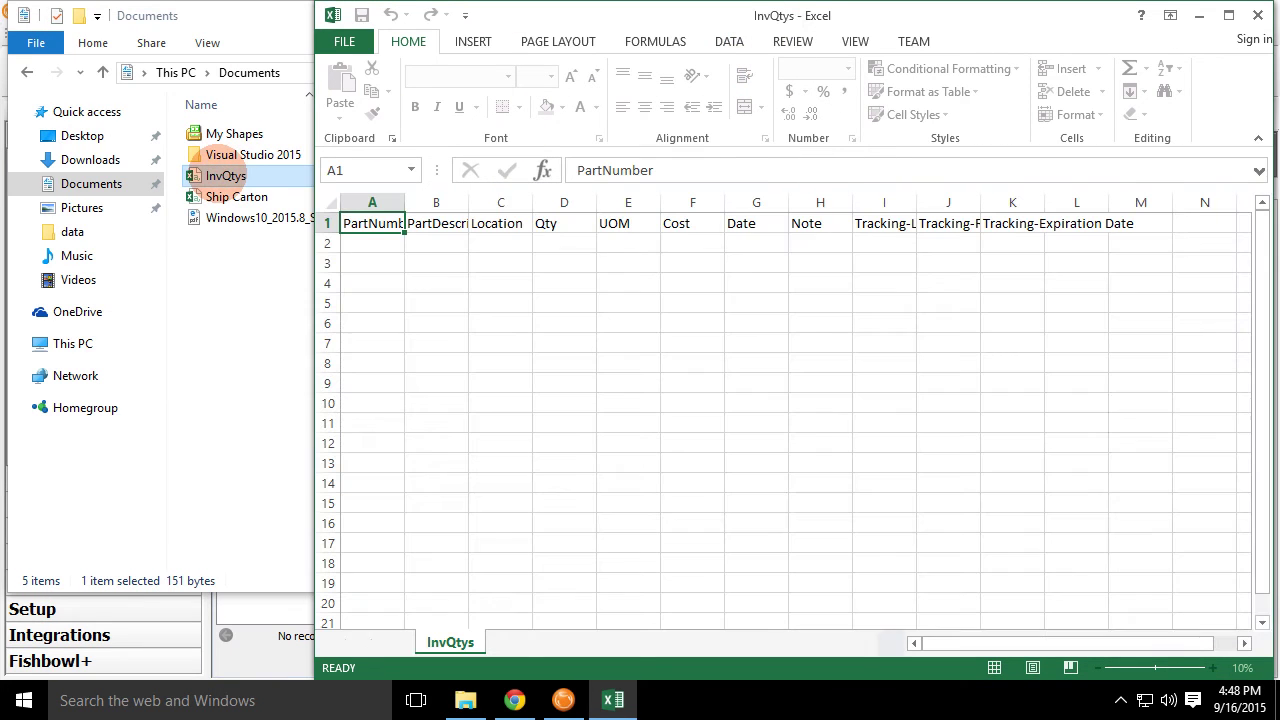
left_click_drag(1110, 202, 372, 200)
double_click(404, 202)
left_click(398, 198)
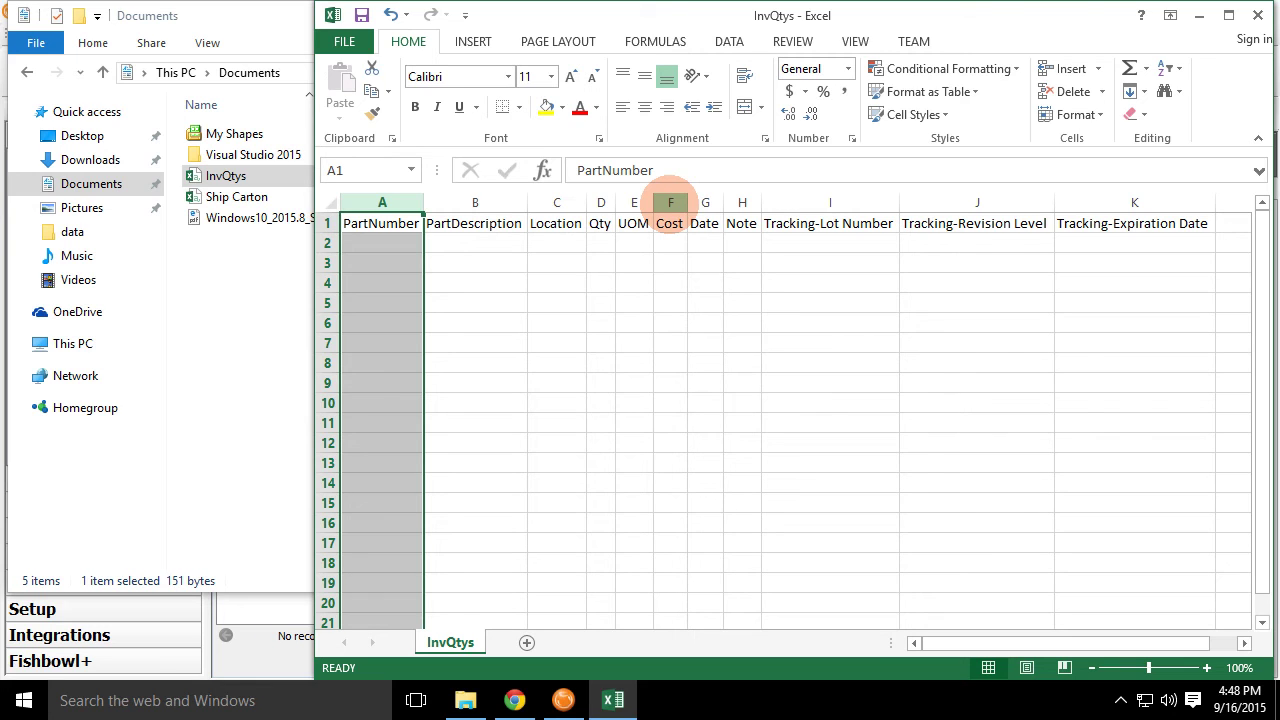
left_click_drag(1134, 223, 375, 172)
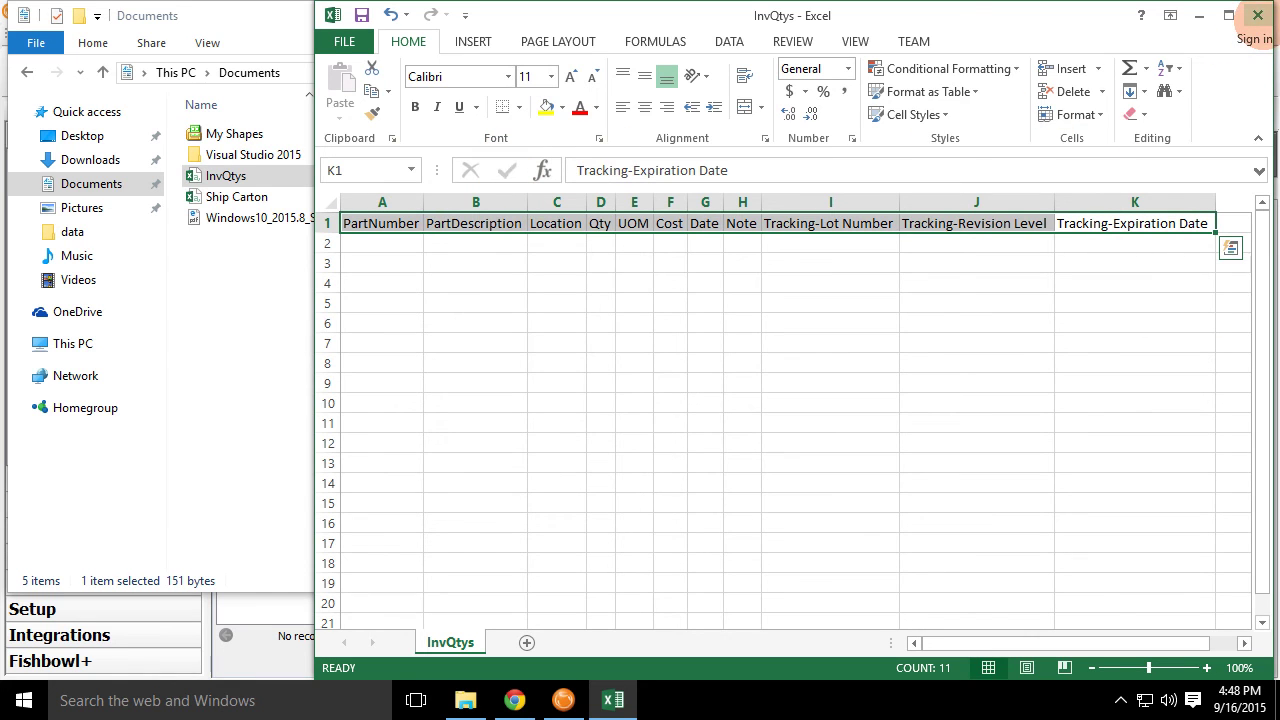
left_click(1257, 14)
Choose Don't Save for the column changes and close File Explorer.
left_click(645, 372)
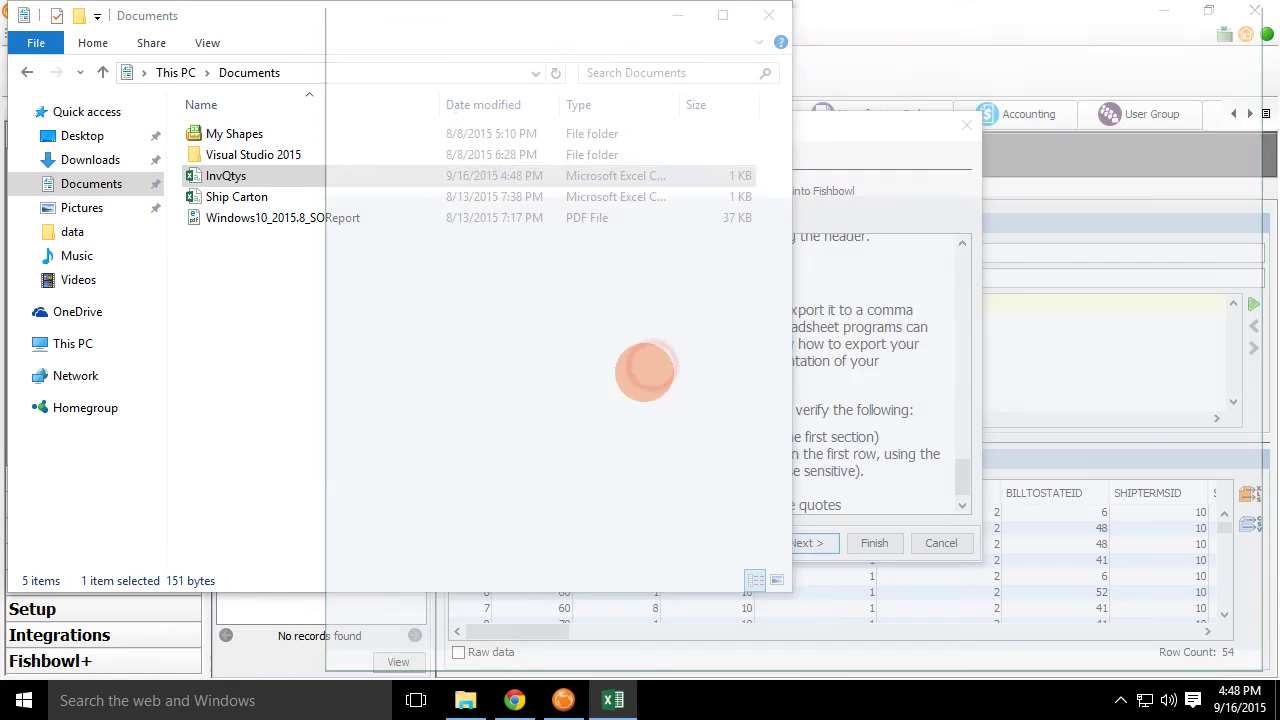
left_click(768, 14)
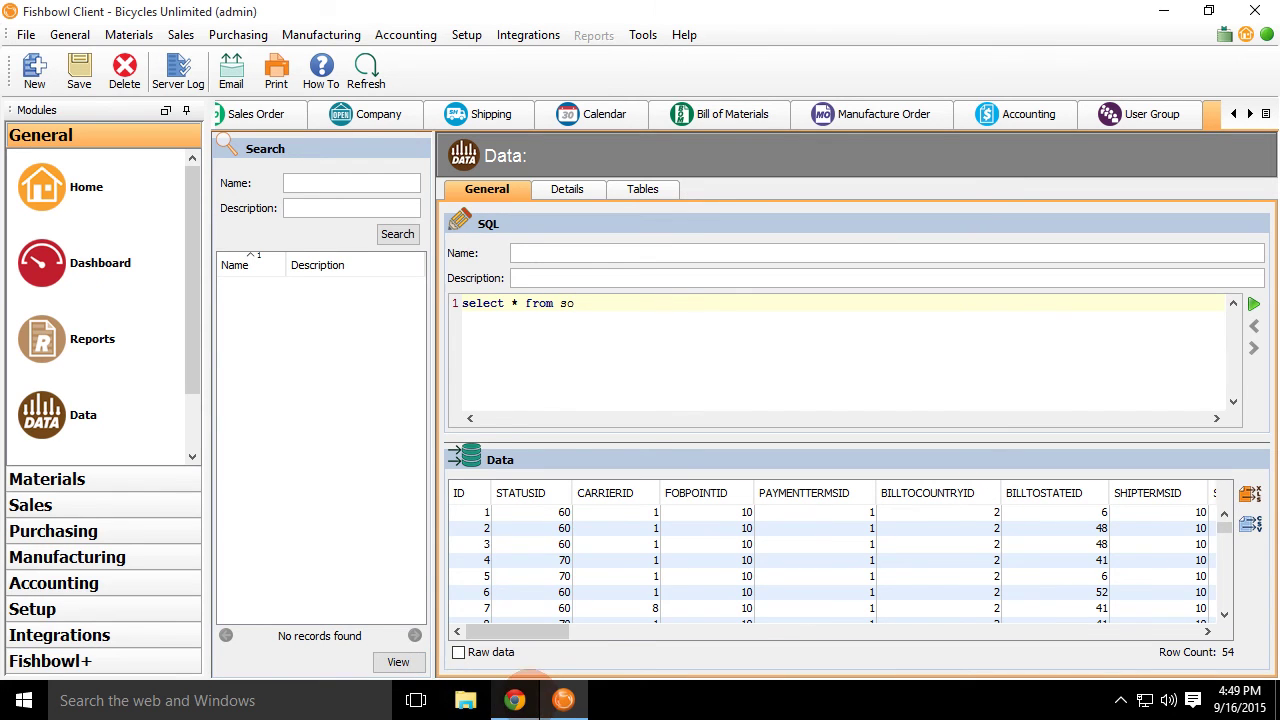
Highlight the four Database Changes bullets for 2015.9 in the Release Notes wiki.
mouse_move(529, 677)
left_click(518, 615)
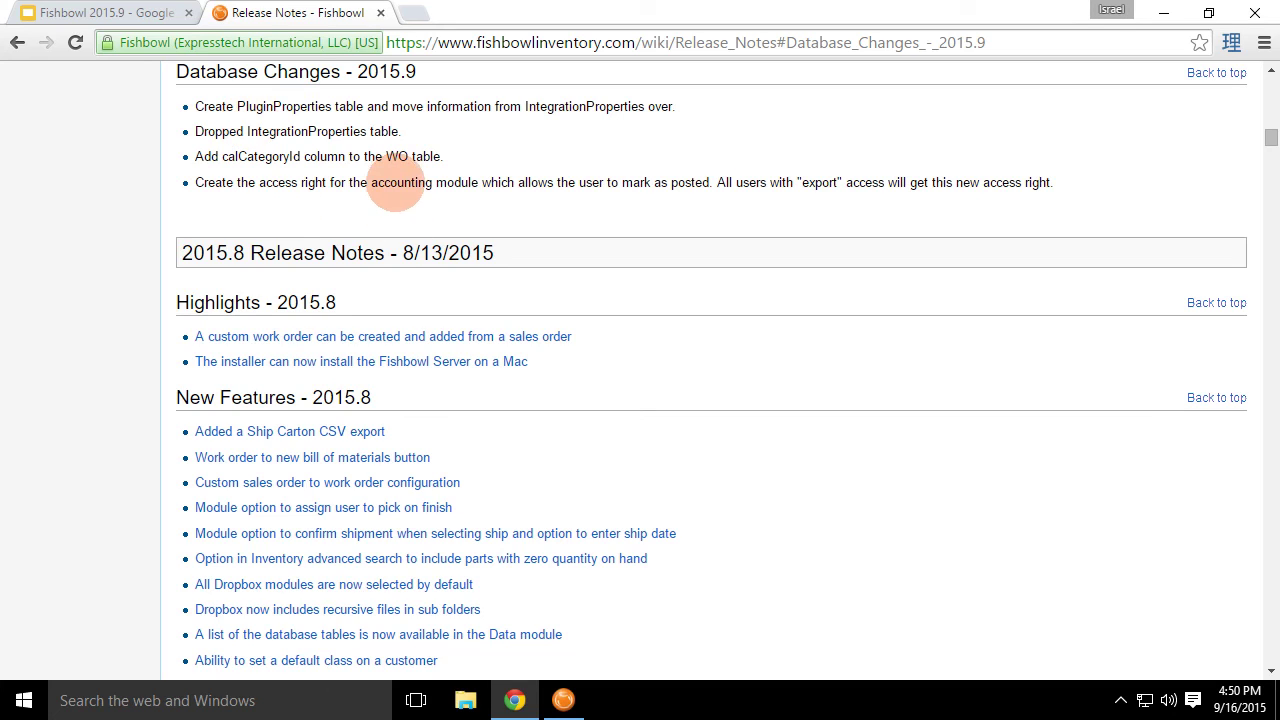
left_click_drag(1030, 184, 1087, 192)
left_click_drag(888, 132, 220, 102)
left_click(276, 156)
left_click_drag(1084, 184, 120, 106)
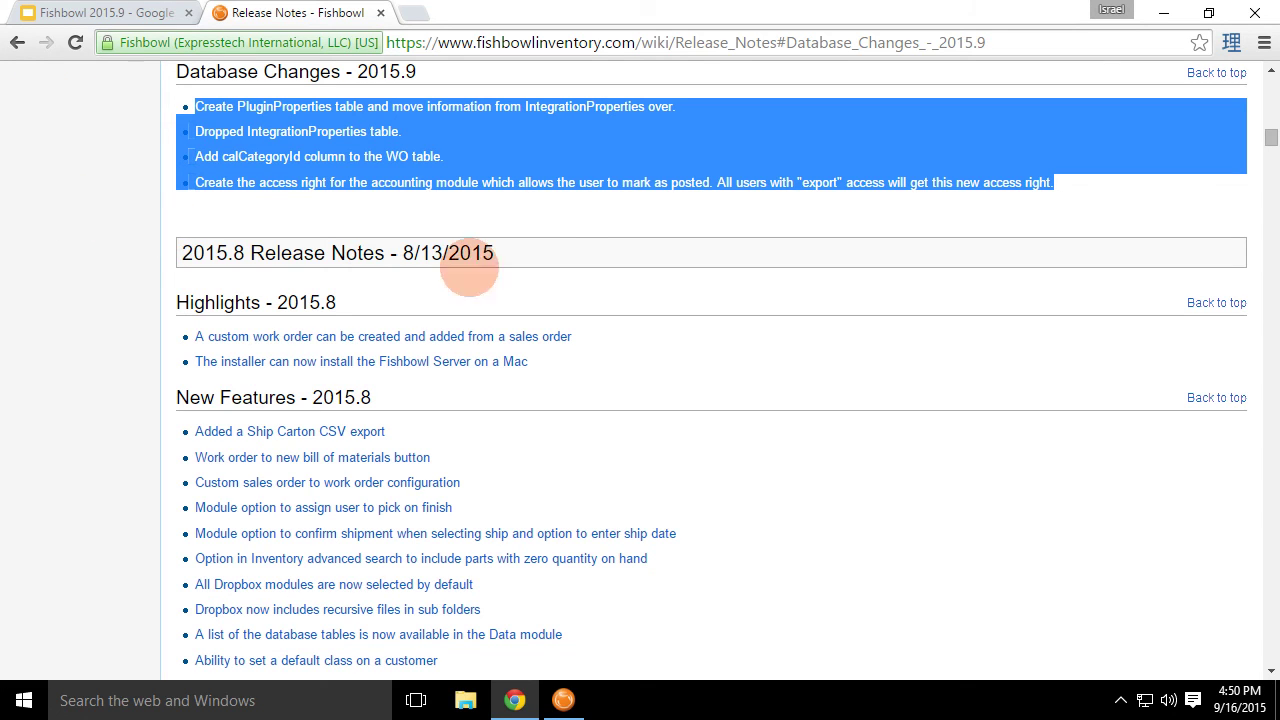
left_click(552, 220)
Present the Fishbowl 2015.9 slide deck full screen from slide 8, Bug Fix Highlights.
left_click(160, 14)
left_click(91, 614)
left_click(140, 510)
left_click(1015, 101)
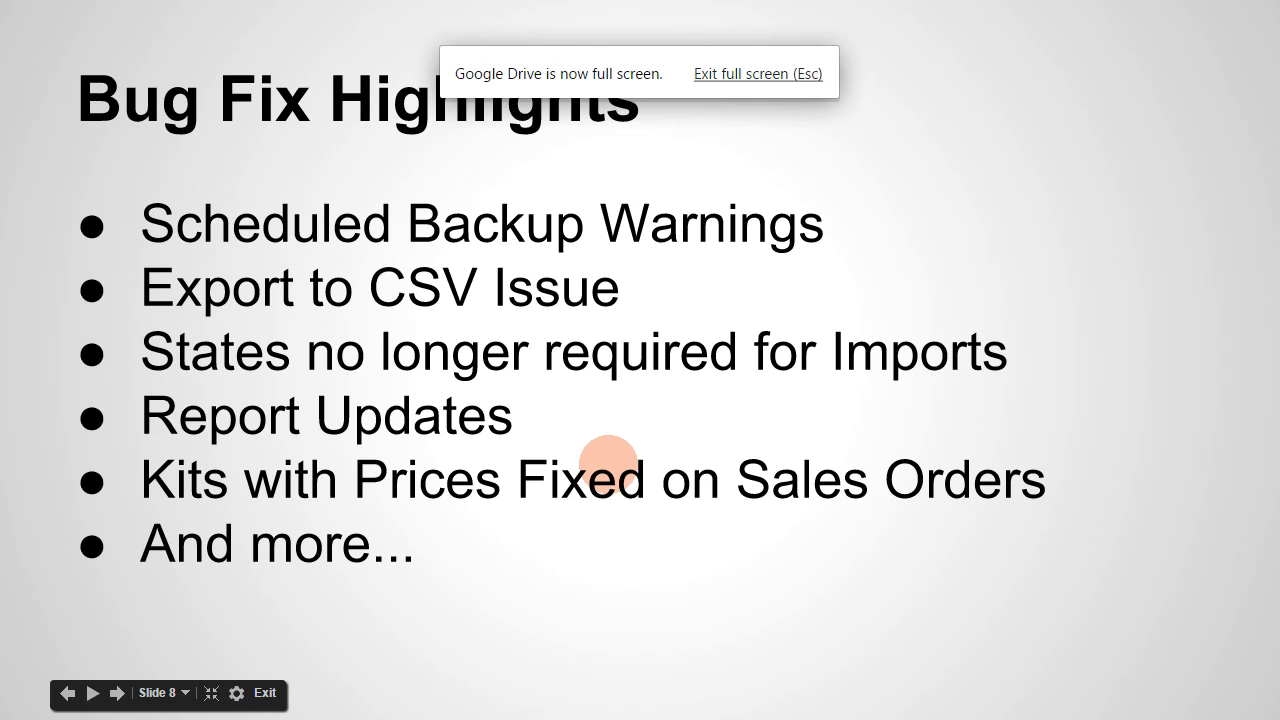